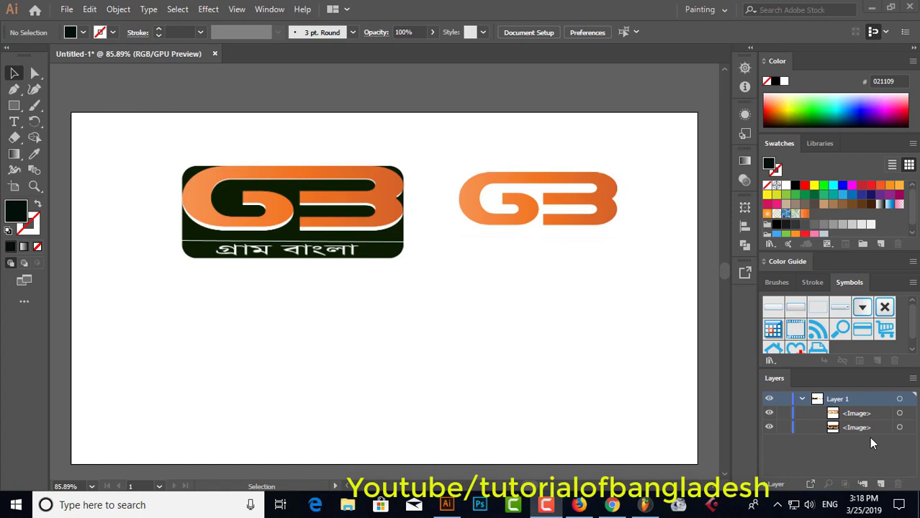
Step: Delete both GB logo reference images from the artboard
left_click(400, 232)
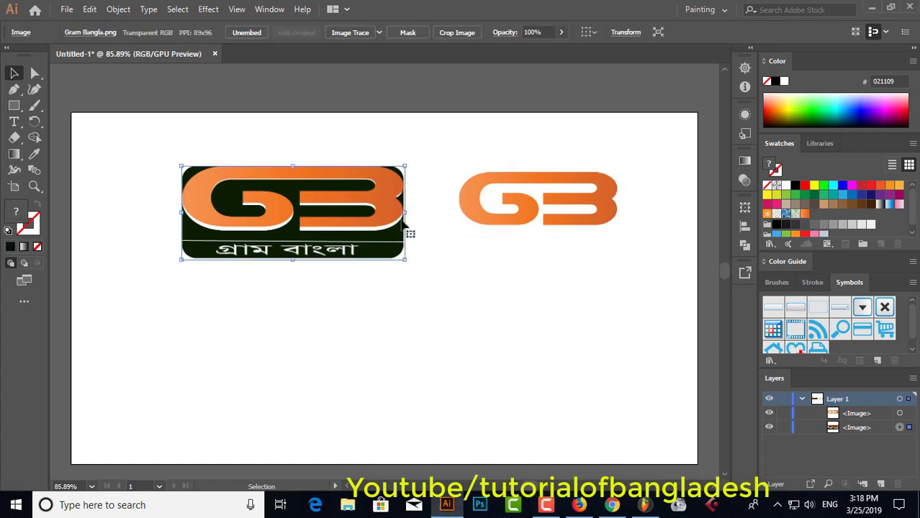
key("Delete")
left_click(503, 187)
key("Delete")
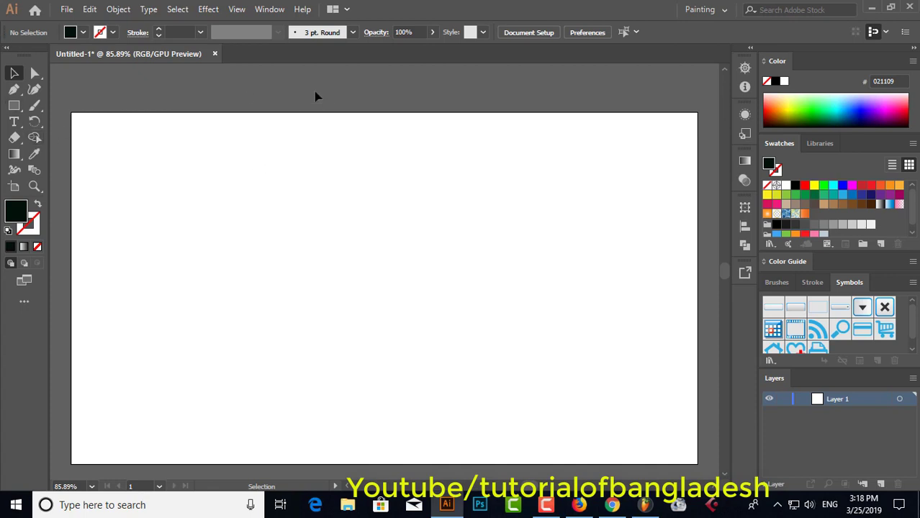
Step: Add the text "GB" to the artboard and scale it up to about 329 pt
left_click(14, 121)
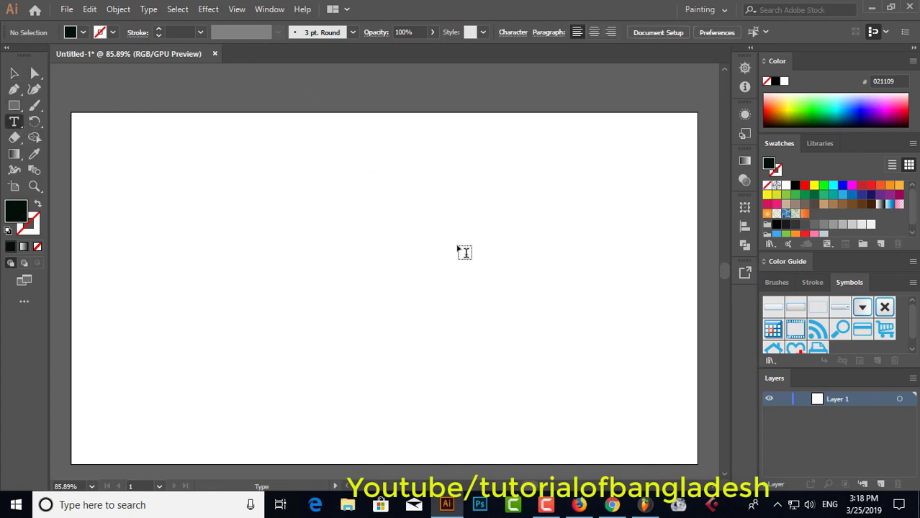
left_click(290, 220)
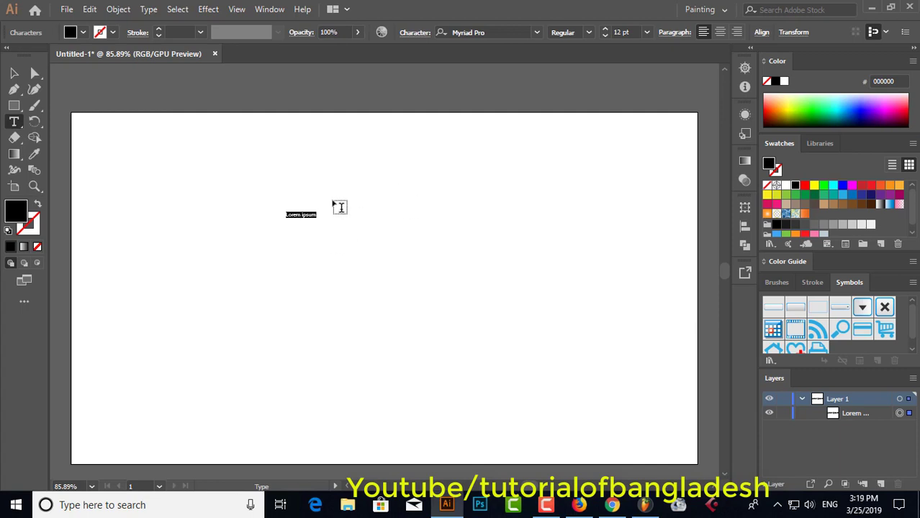
type("G")
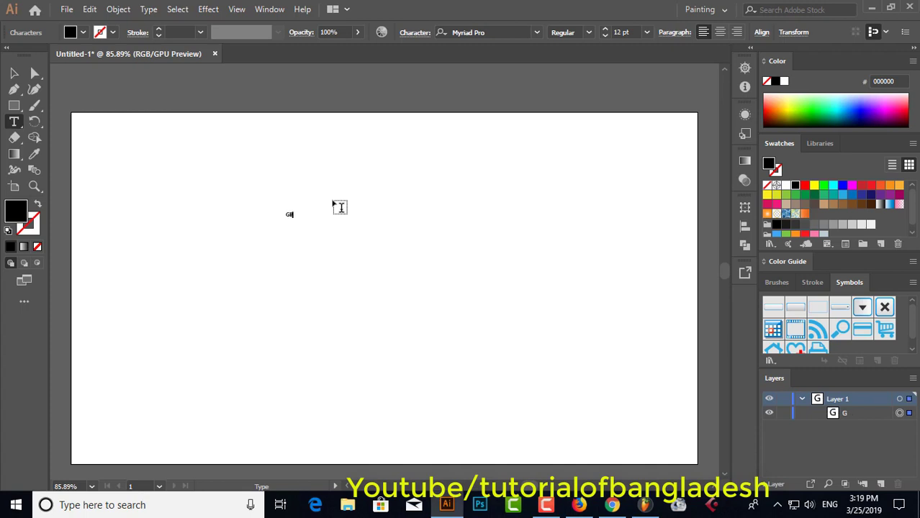
type("B")
left_click(15, 75)
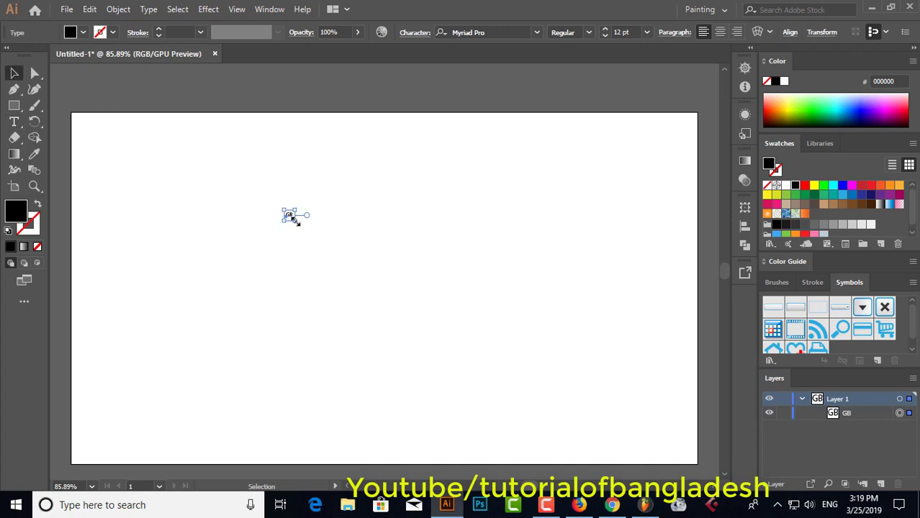
left_click_drag(294, 221, 458, 258)
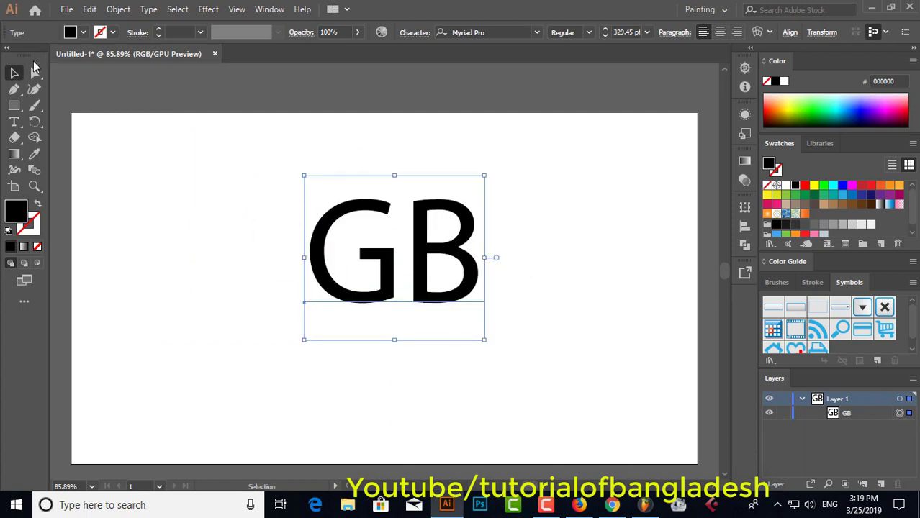
Step: Change the font of the whole GB text to Nasalization
left_click(35, 73)
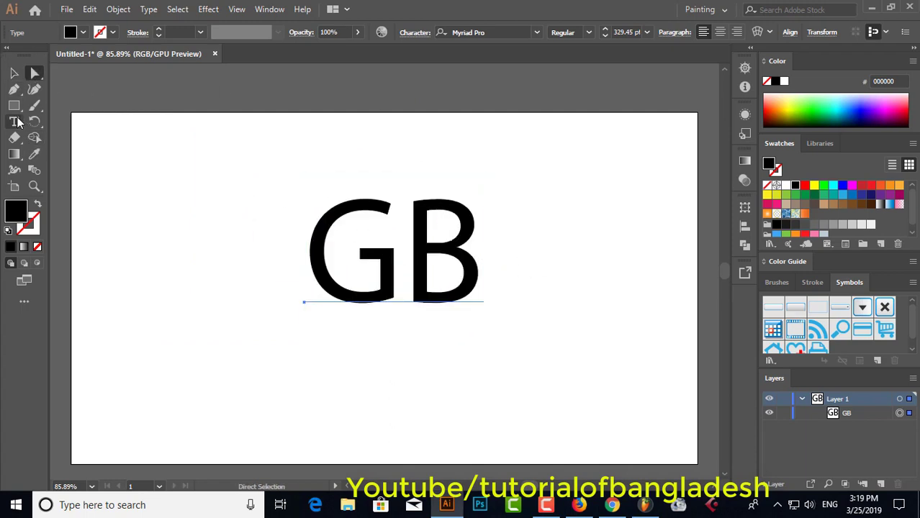
left_click(13, 122)
left_click(370, 262)
key("ctrl+a")
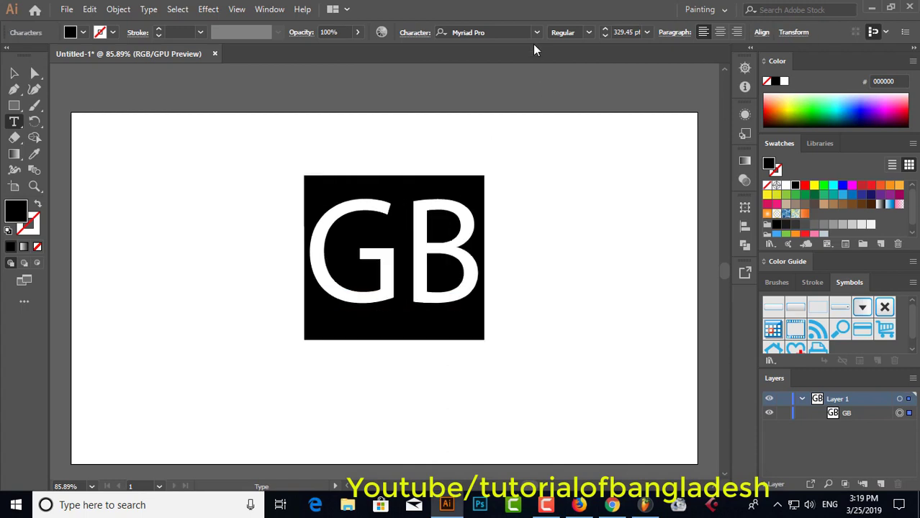
left_click(479, 32)
type("Nasalization")
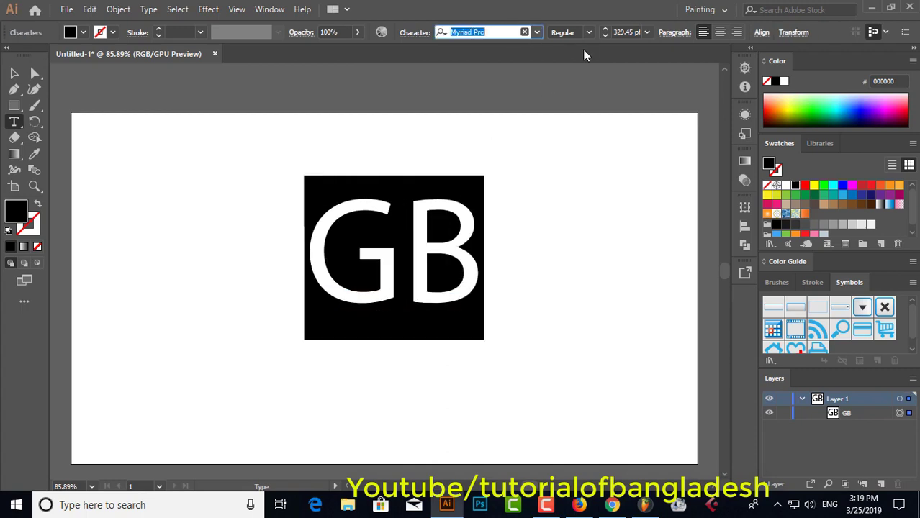
key("Return")
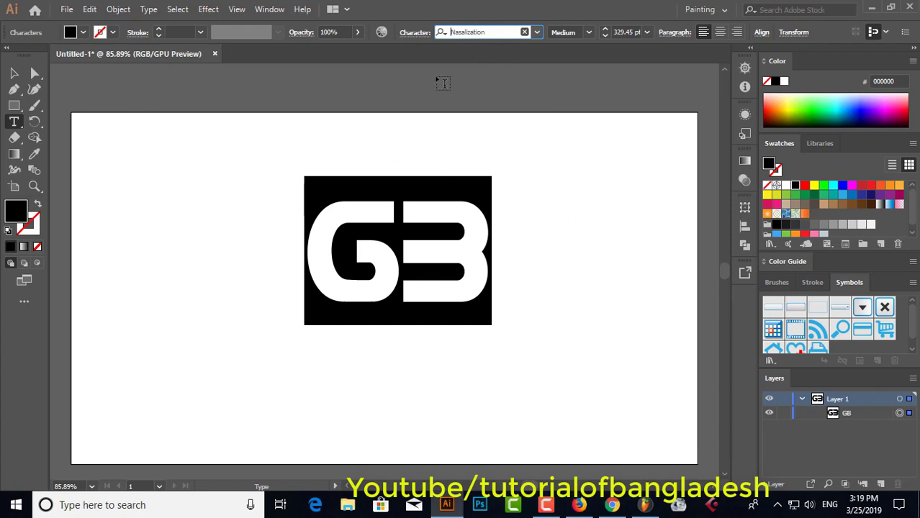
left_click(16, 74)
left_click(412, 195)
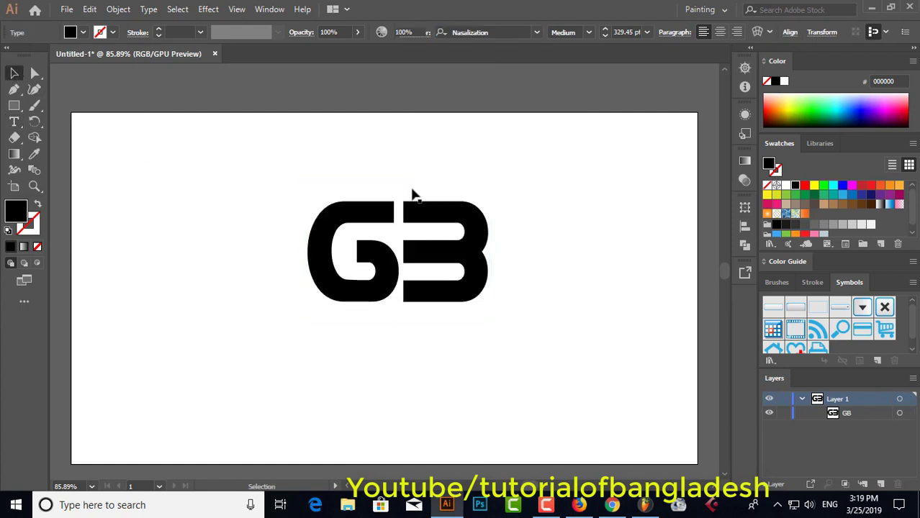
Step: Stretch the GB text wider, to a font size of about 358 pt, and shift it toward the artboard's center
left_click(334, 193)
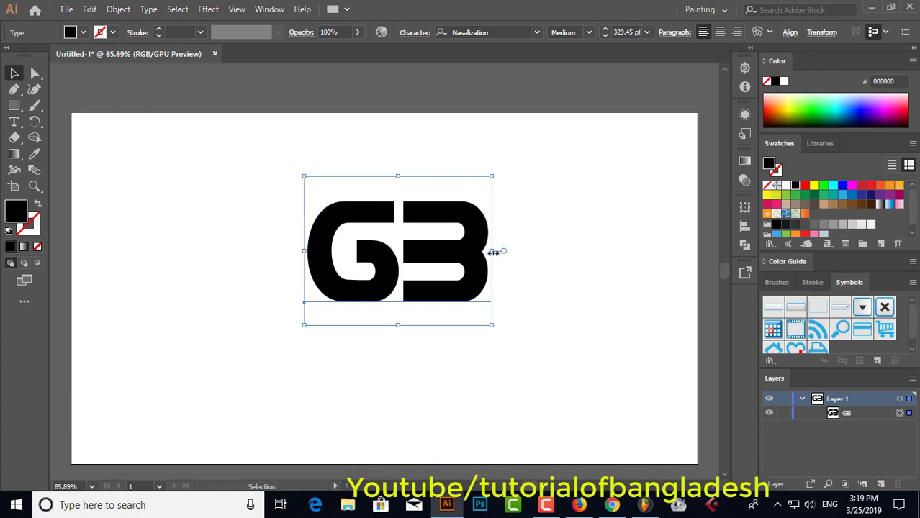
left_click_drag(493, 253, 576, 254)
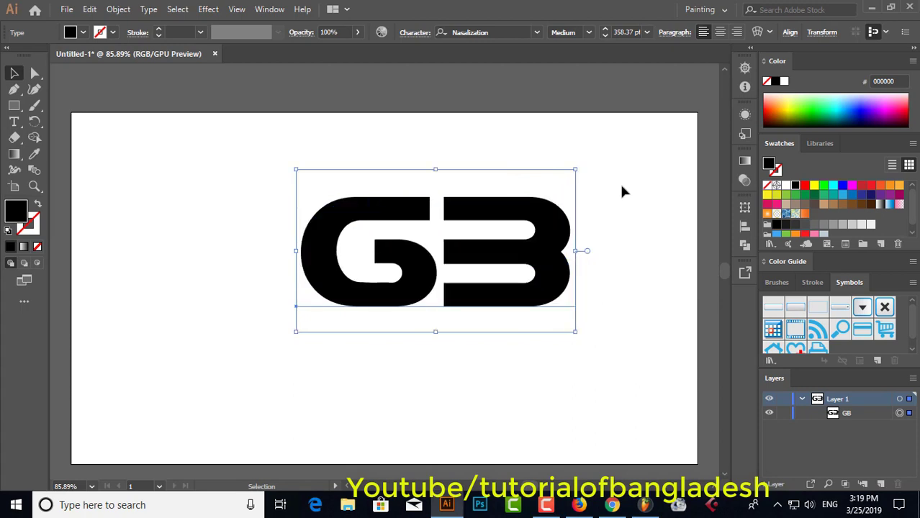
left_click(622, 190)
left_click_drag(466, 207, 412, 201)
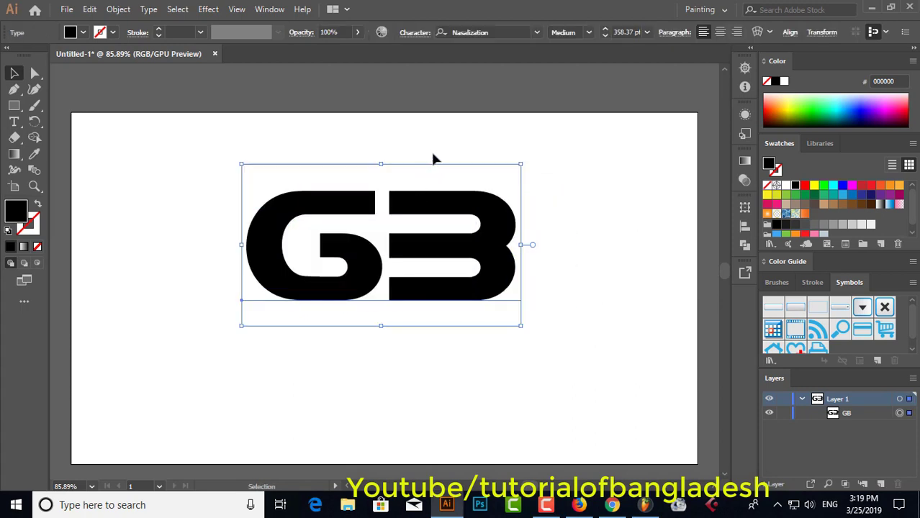
left_click(431, 156)
Step: Duplicate the GB text and place the copy in the lower-left corner of the artboard
left_click(417, 209)
left_click_drag(417, 210, 253, 368)
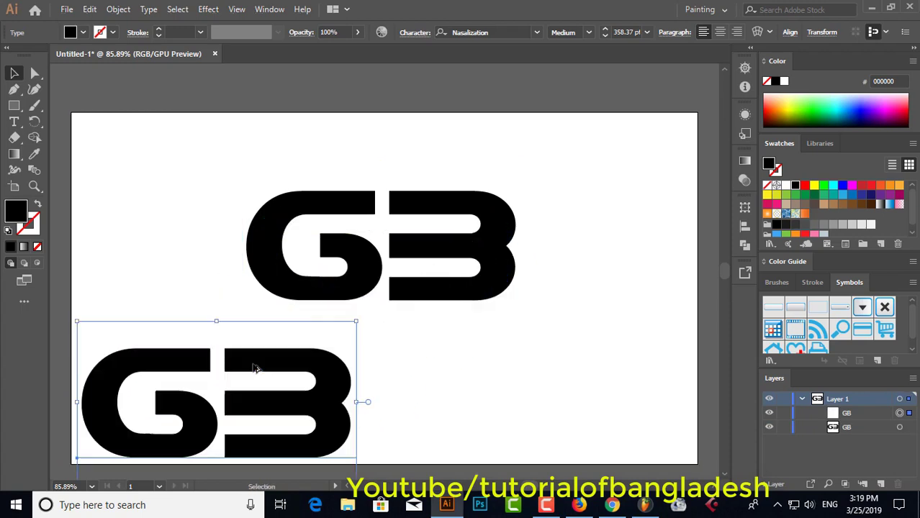
left_click(538, 360)
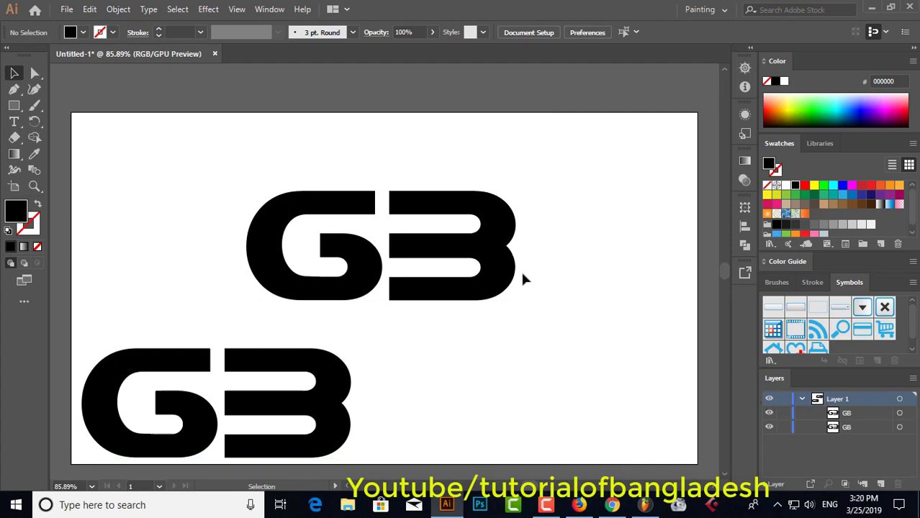
Step: Move the original GB text to the artboard's upper right and convert it to outlines
left_click_drag(492, 246, 567, 200)
left_click(712, 252)
left_click(545, 199)
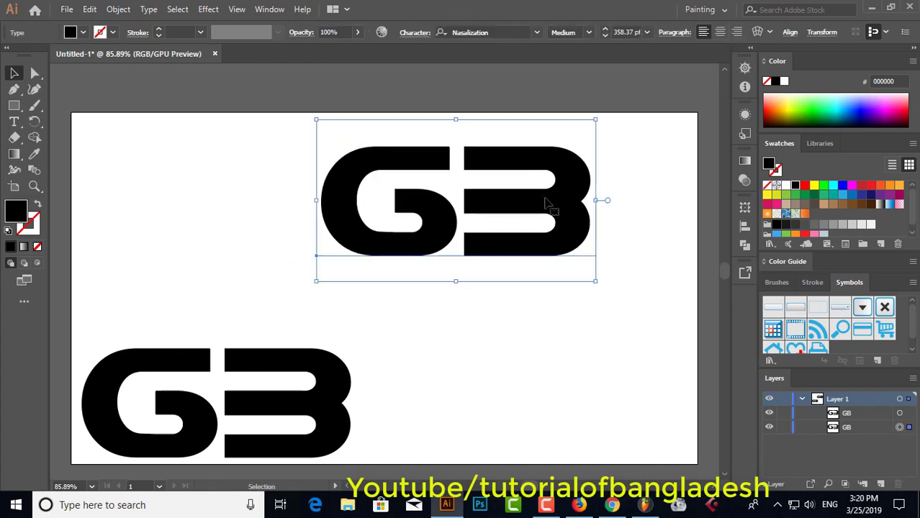
right_click(546, 200)
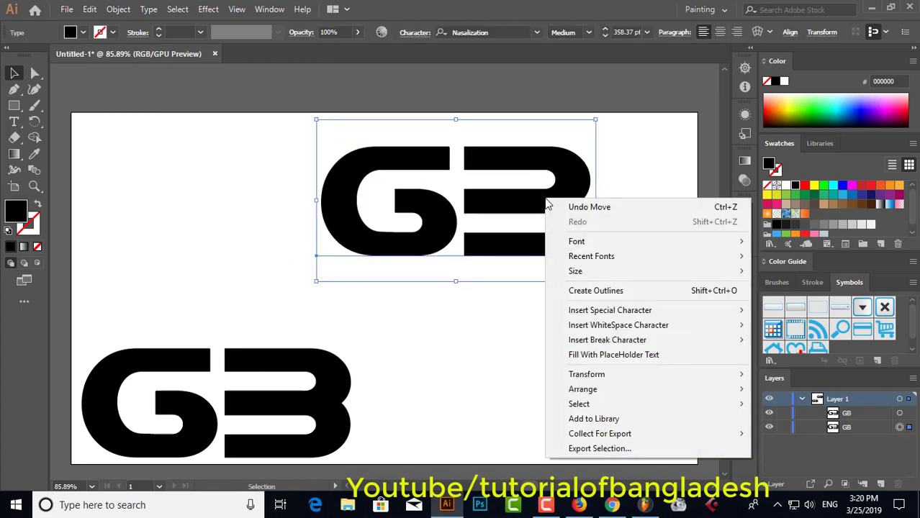
left_click(596, 290)
left_click(493, 168)
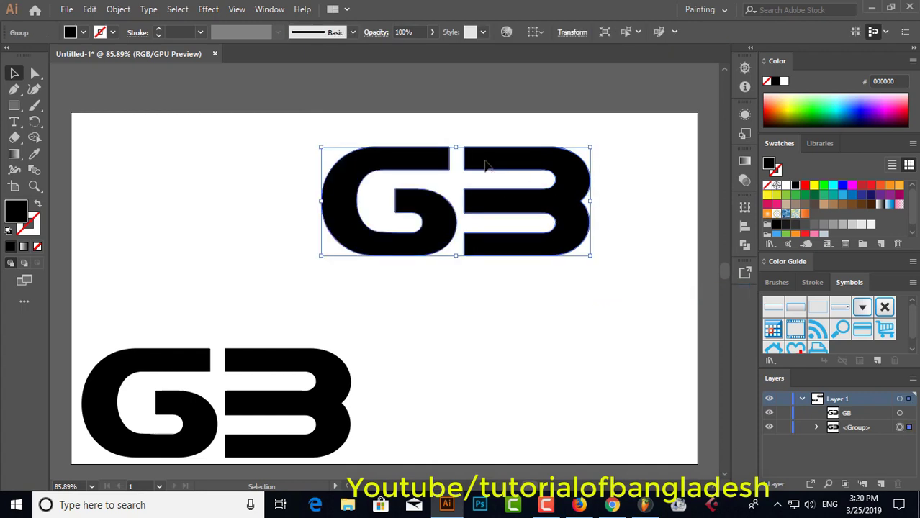
Step: Ungroup the outlined GB lettering into separate letter shapes
right_click(486, 165)
left_click(524, 273)
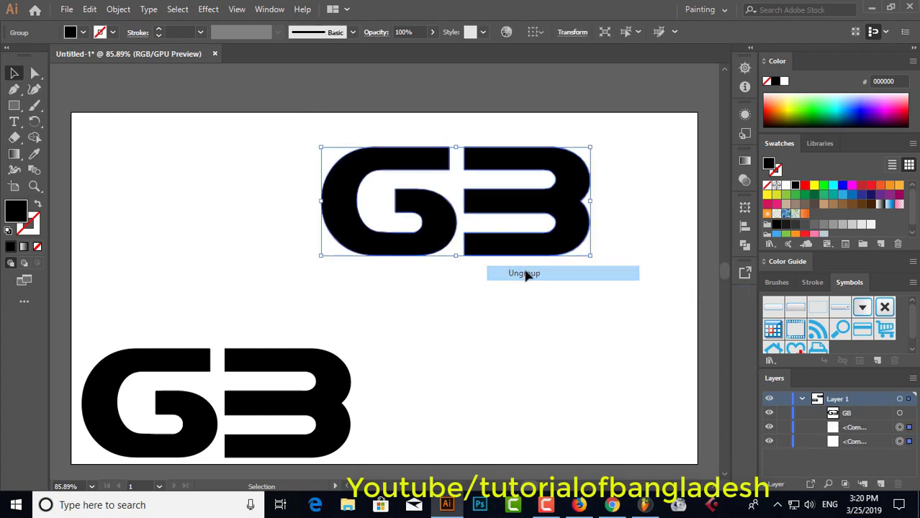
left_click(627, 191)
Step: Extend the outlined B's top bar leftward by its two end anchor points until it overlaps the G's top bar
left_click(480, 164)
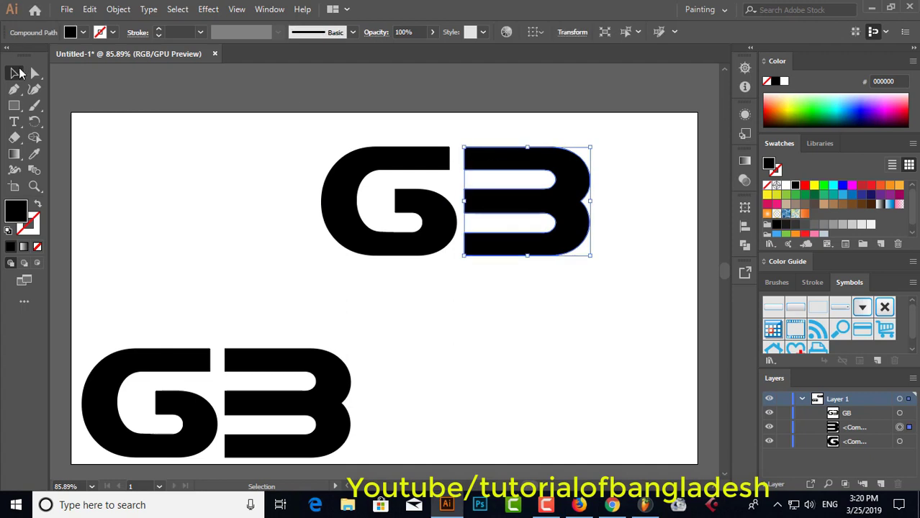
left_click(36, 76)
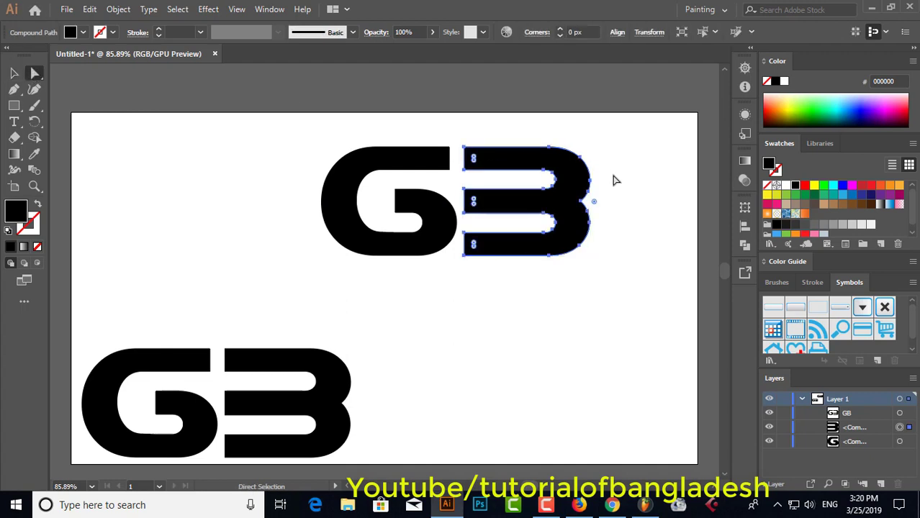
left_click(464, 173)
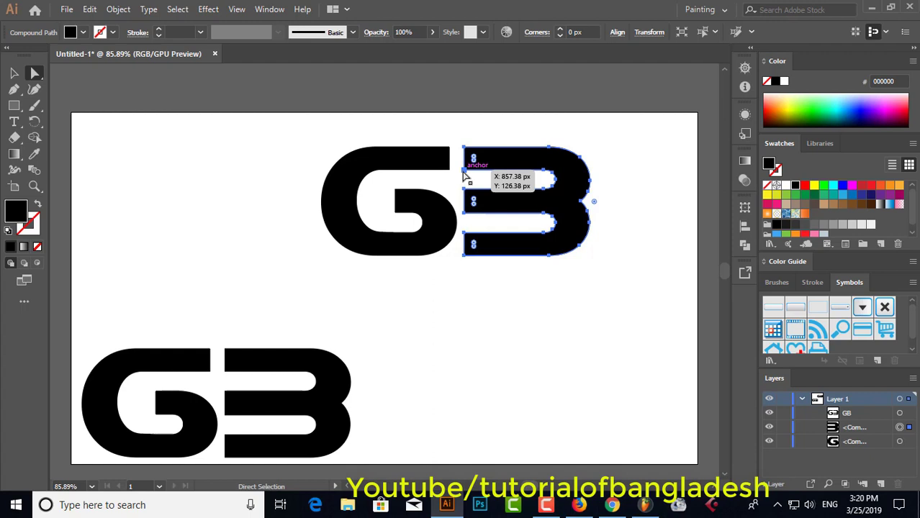
left_click(465, 149)
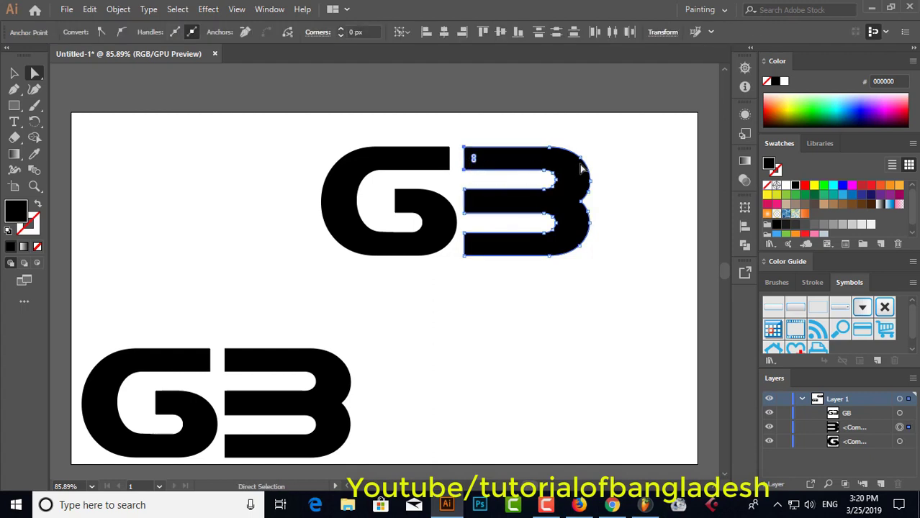
key("Left")
key("Left")
key("Left")
key("Left")
key("Left")
key("Left")
key("Left")
key("Left")
key("Left")
key("Left")
key("Left")
key("Left")
key("Left")
key("Left")
key("Left")
key("Left")
key("Left")
key("Left")
key("Left")
key("Left")
key("Left")
key("Left")
key("Left")
key("Left")
key("Left")
key("Left")
key("Left")
key("Left")
left_click(637, 201)
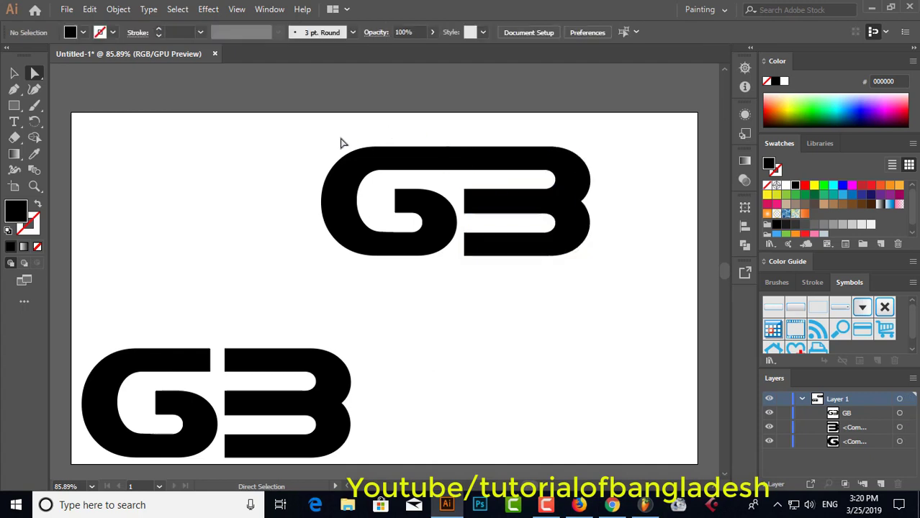
Step: Unite the overlapping outlined G and B into a single shape with Pathfinder
left_click_drag(328, 135, 586, 257)
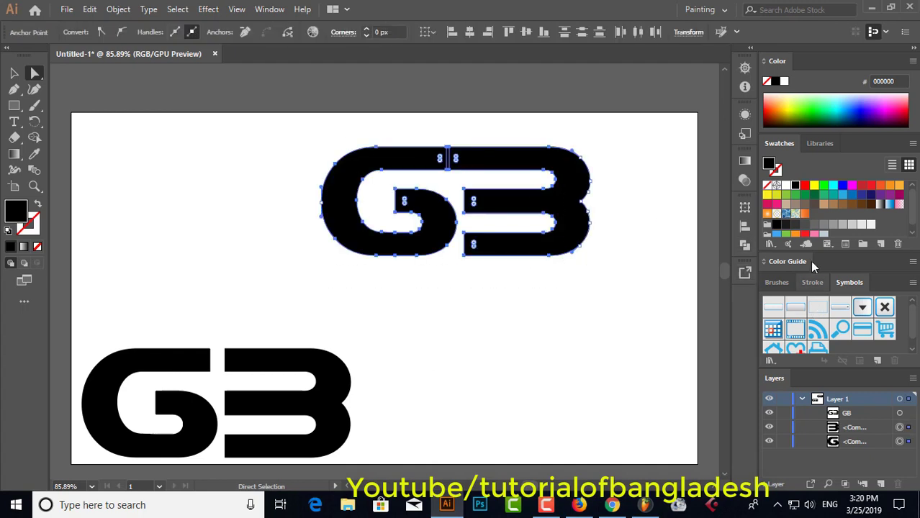
left_click(746, 245)
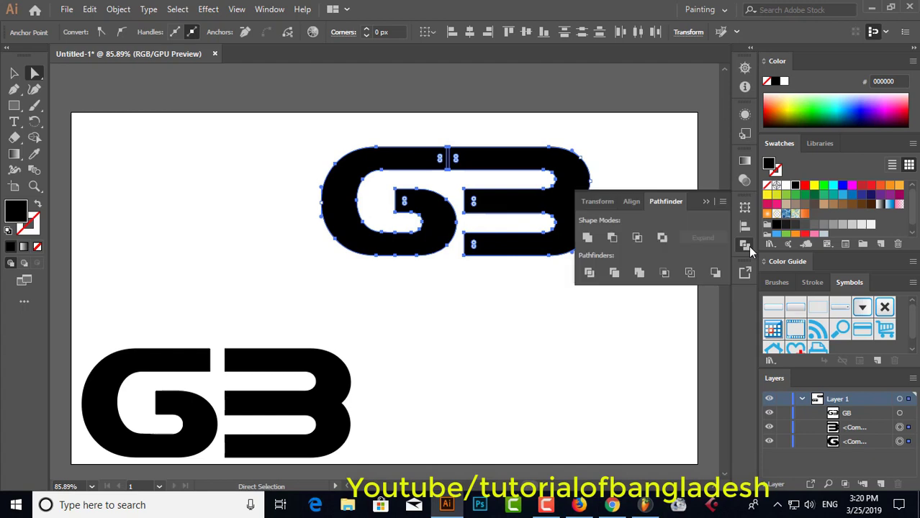
left_click(588, 237)
left_click(523, 135)
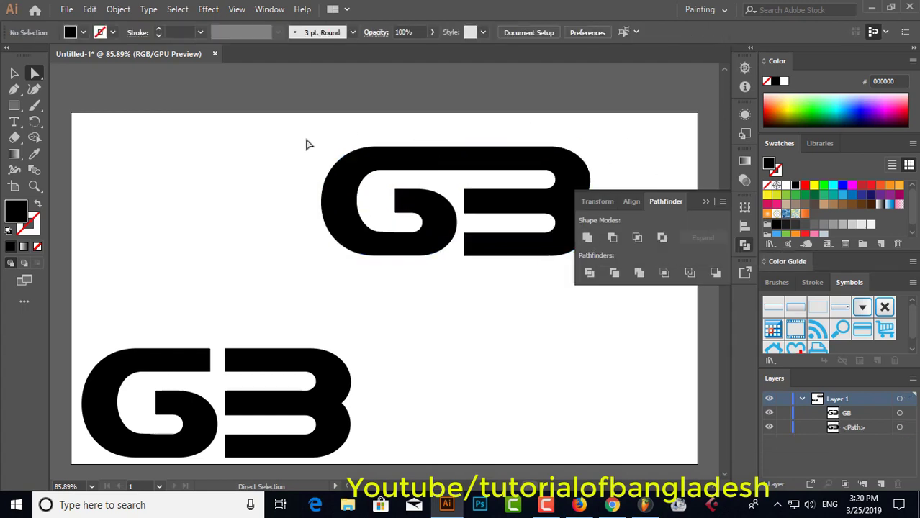
Step: Widen the merged GB shape slightly and move it to the upper middle of the artboard
left_click_drag(308, 144, 551, 282)
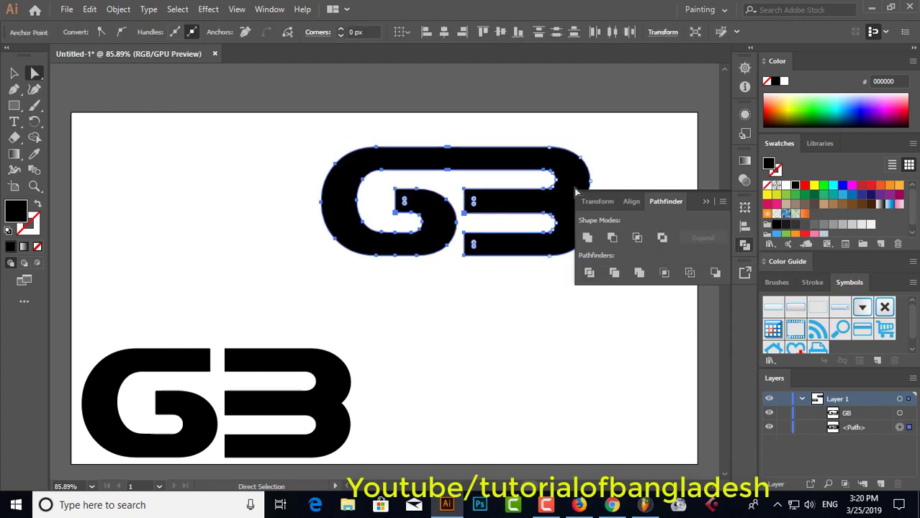
left_click(633, 151)
left_click_drag(333, 153, 561, 264)
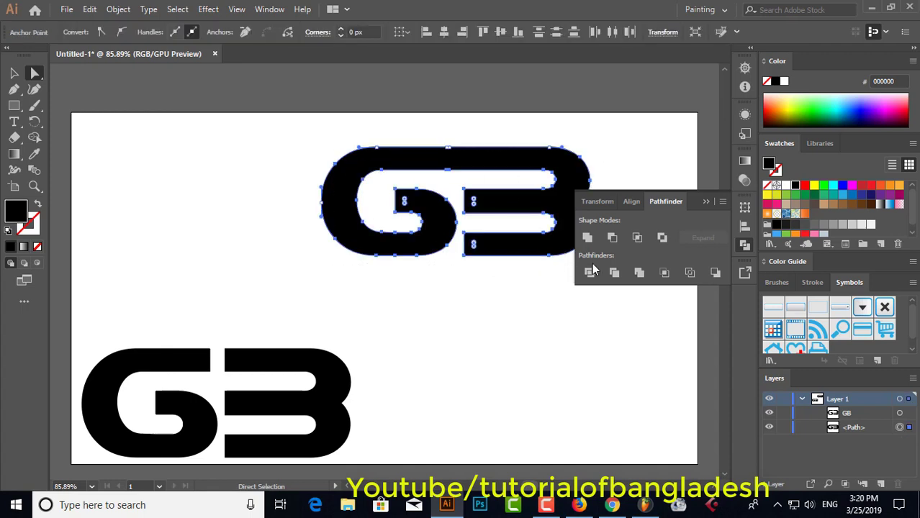
left_click(705, 201)
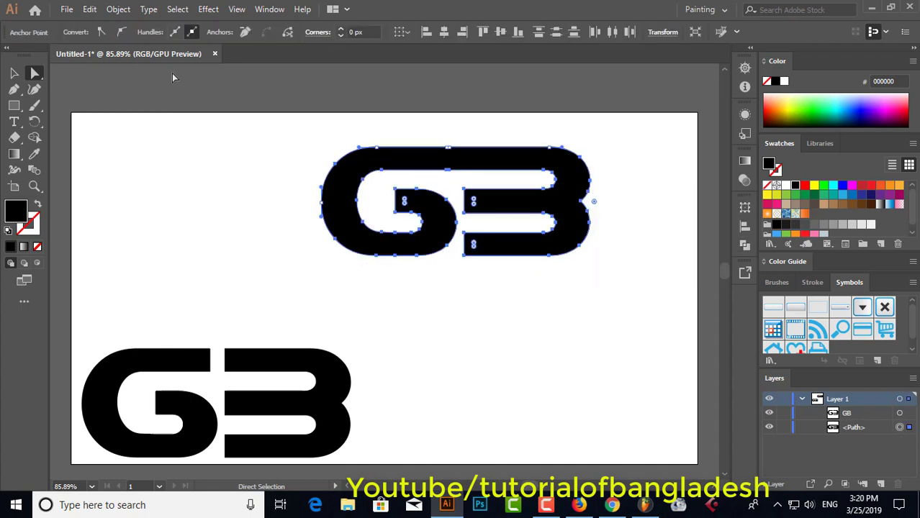
left_click(13, 73)
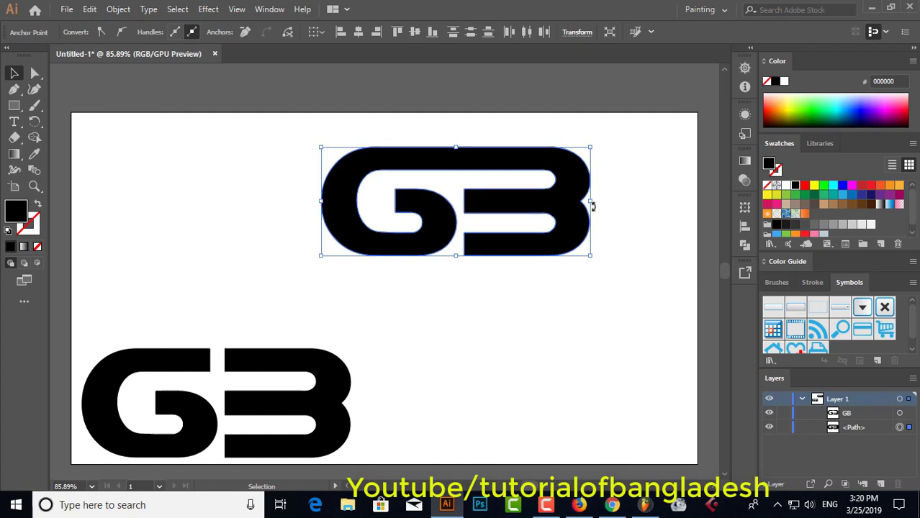
left_click_drag(592, 201, 612, 200)
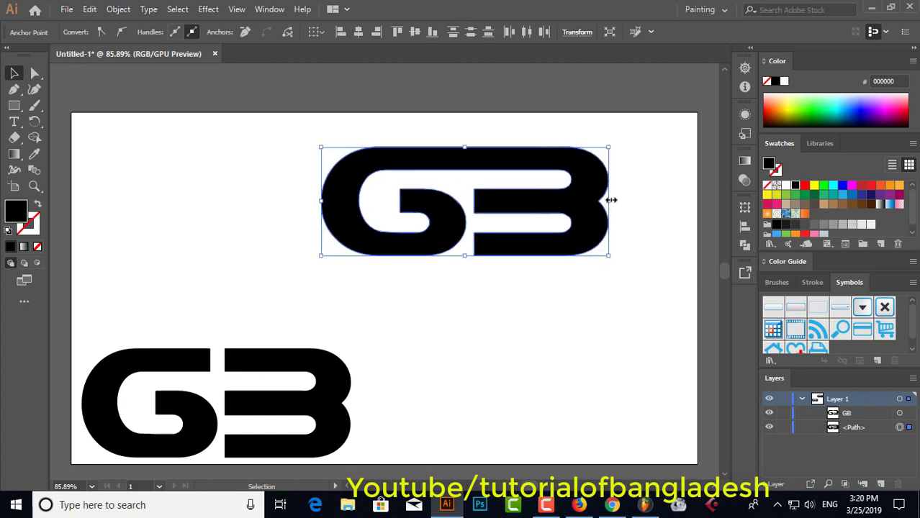
left_click(612, 275)
left_click_drag(533, 161, 458, 152)
left_click(616, 173)
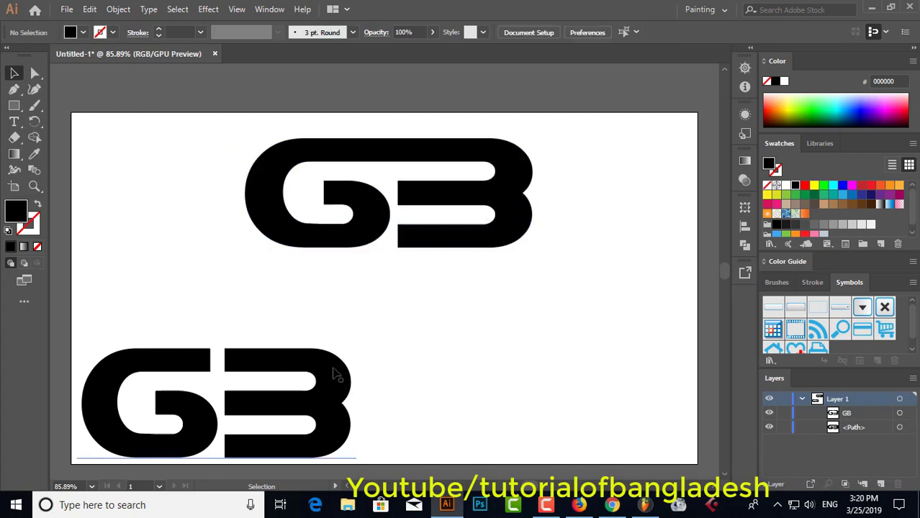
Step: Duplicate the merged GB shape, shrink the copy to about half size and place it in the artboard's lower right
left_click(454, 199)
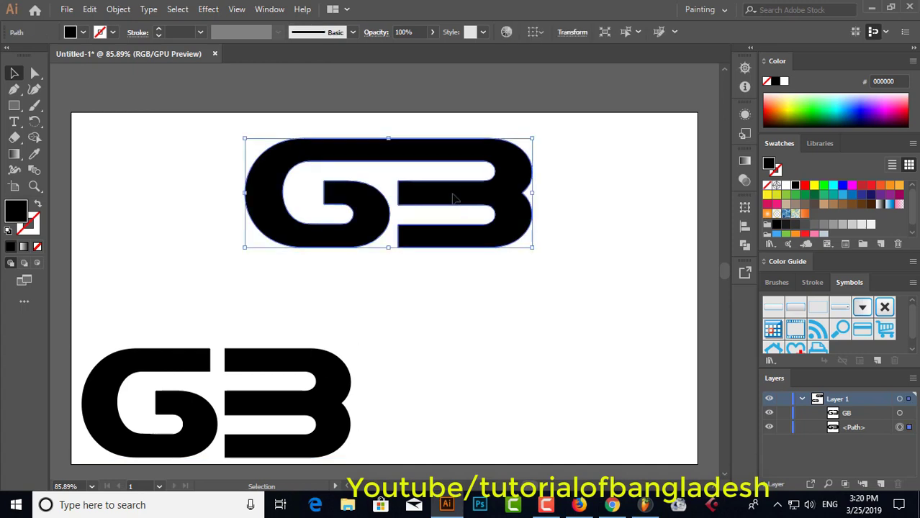
left_click_drag(454, 200, 615, 425)
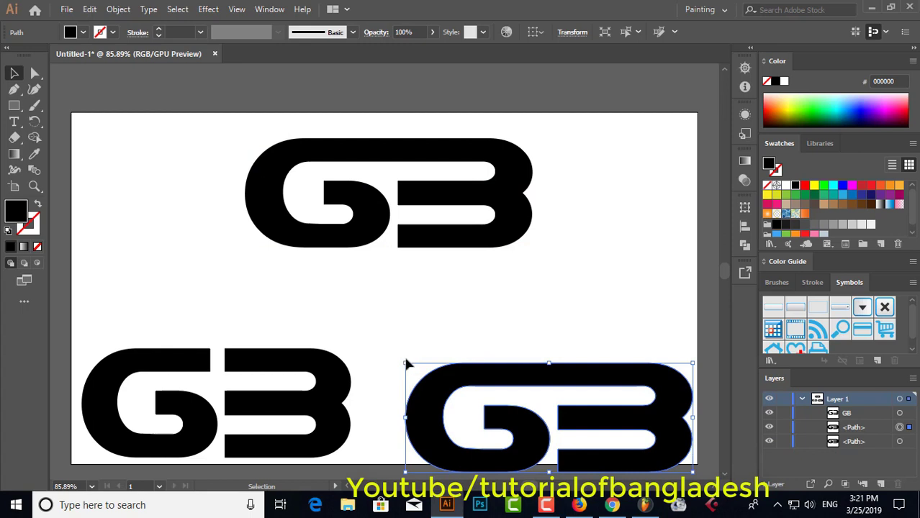
left_click_drag(403, 361, 475, 390)
left_click(635, 352)
left_click_drag(549, 403, 587, 427)
left_click(578, 295)
left_click(366, 144)
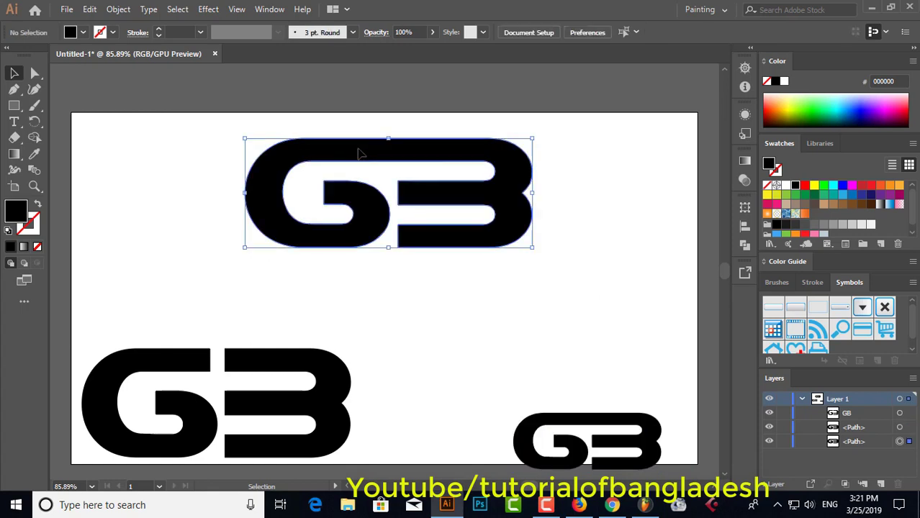
left_click(389, 268)
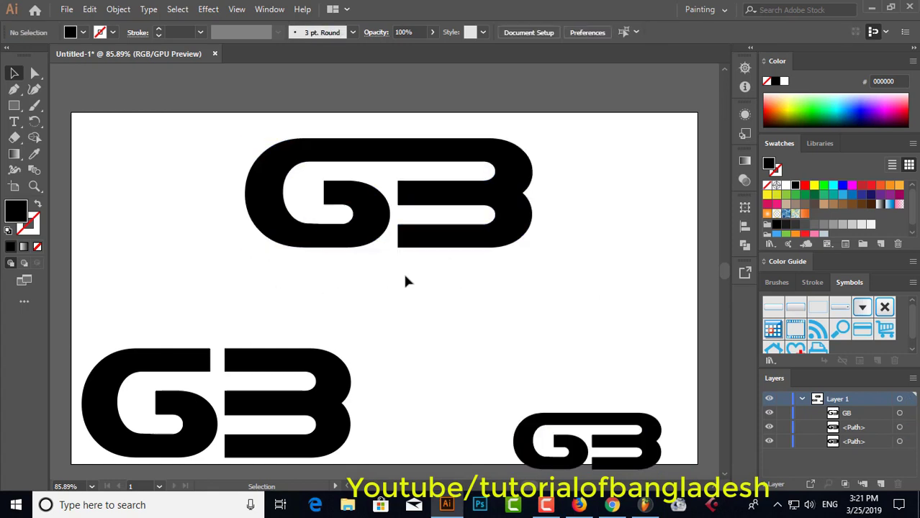
Step: Activate the Type tool and switch the Bangla keyboard software to the Bijoy Classic layout
left_click(14, 122)
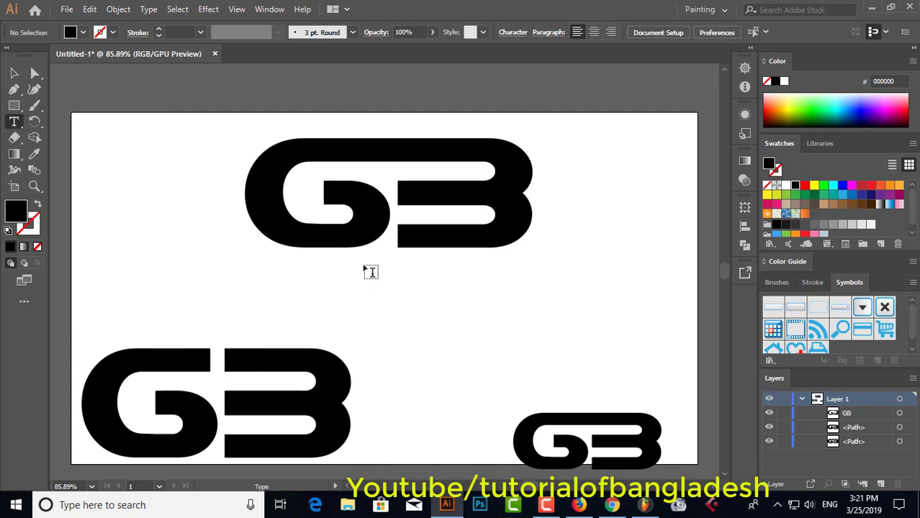
left_click(780, 509)
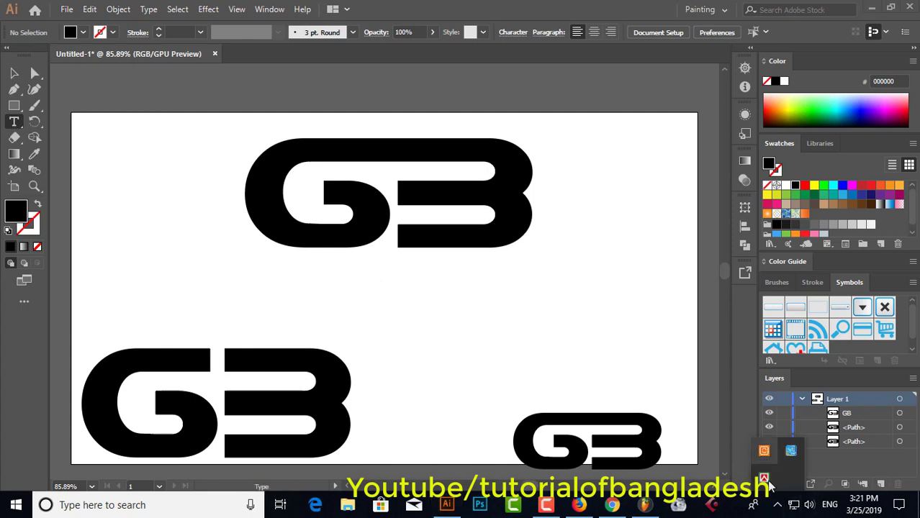
right_click(790, 450)
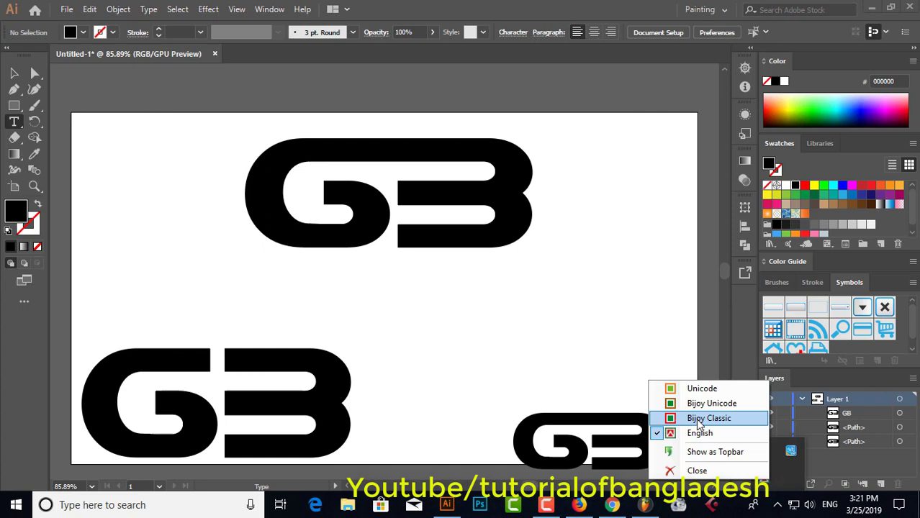
left_click(697, 420)
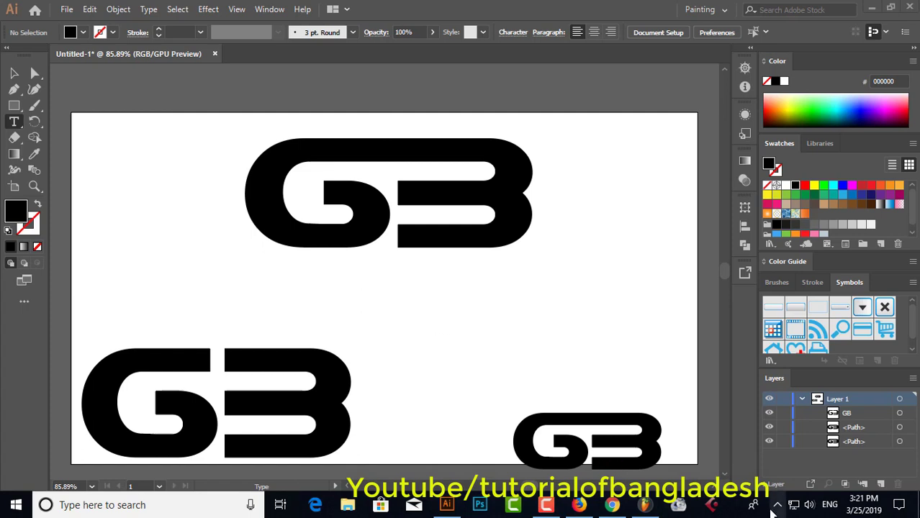
left_click(779, 509)
right_click(791, 450)
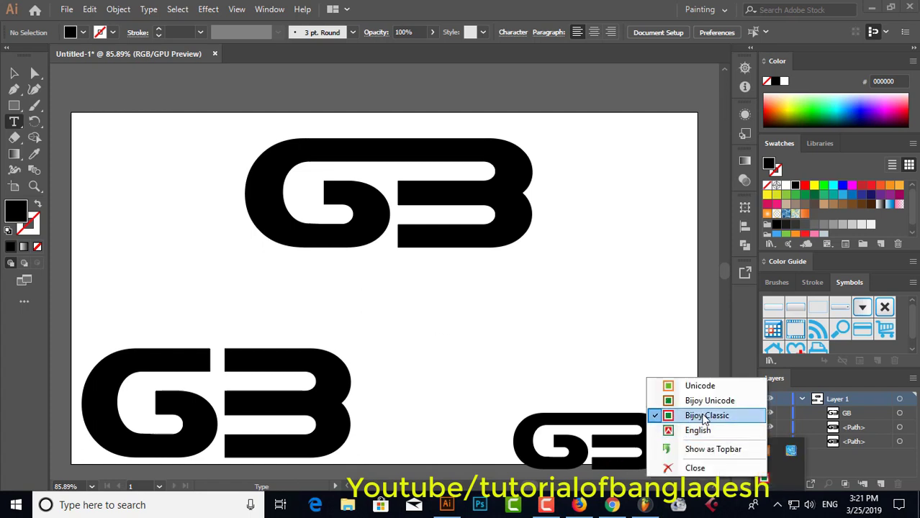
left_click(348, 277)
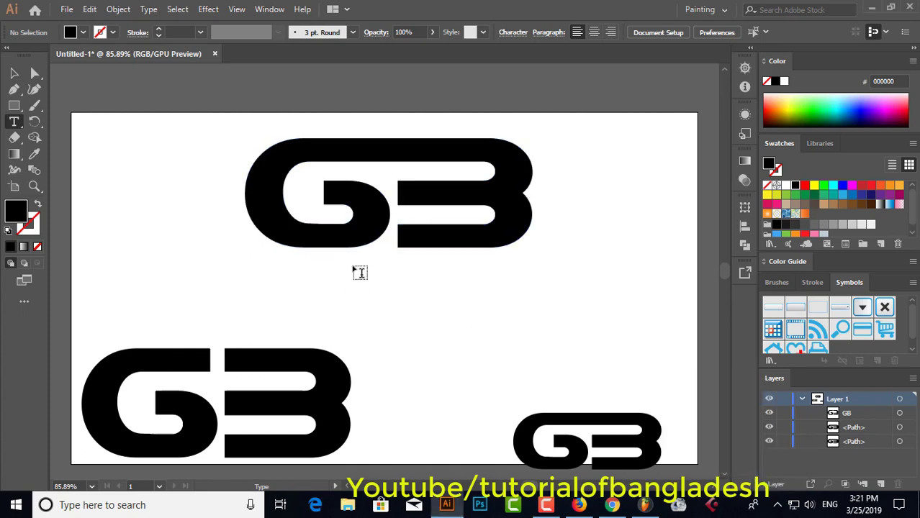
Step: Add a Bangla text line reading গ্রাম নৃসদৃ just below the large GB shape
left_click(344, 263)
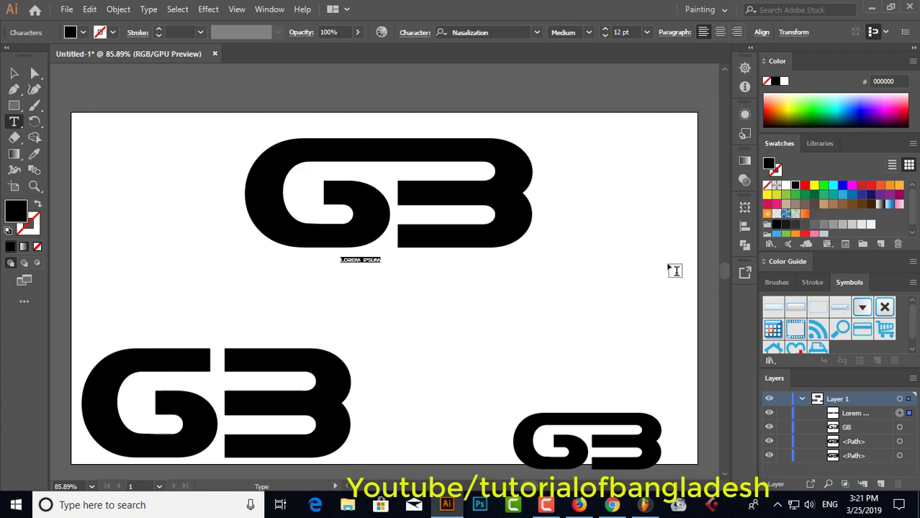
type("M")
type("O")
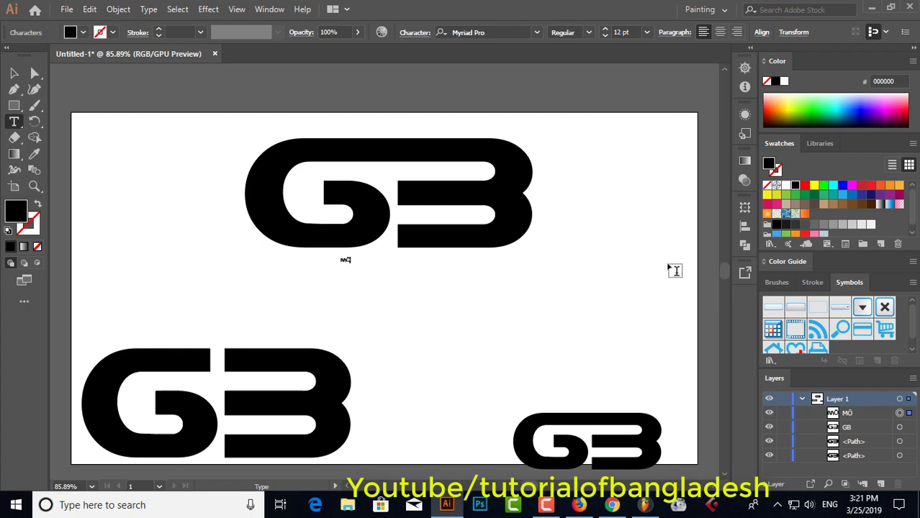
type("vgl'")
Step: Set the new text line's font to TonnyBanglaMJ
left_click_drag(373, 260, 335, 260)
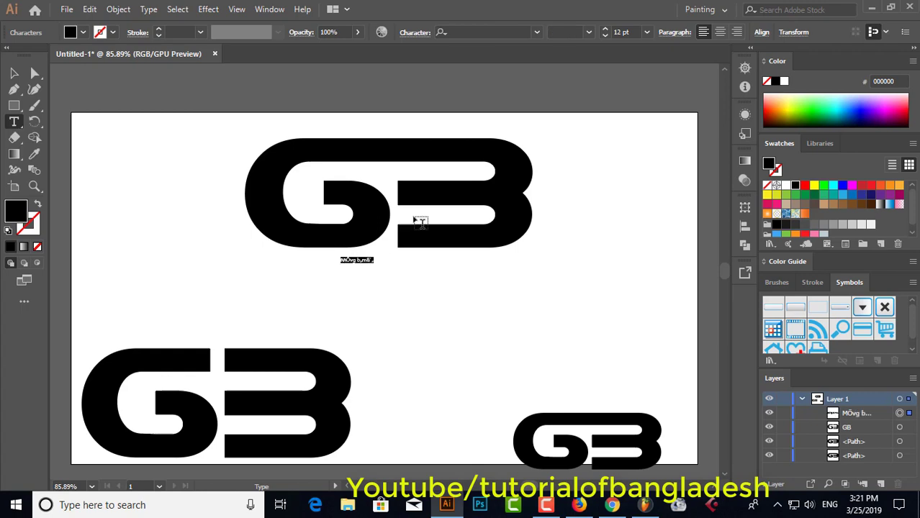
left_click(467, 33)
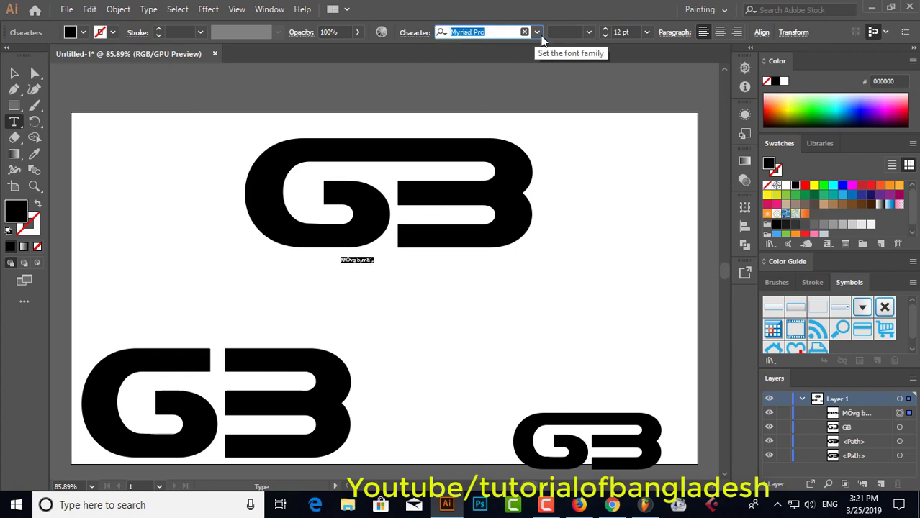
left_click(536, 33)
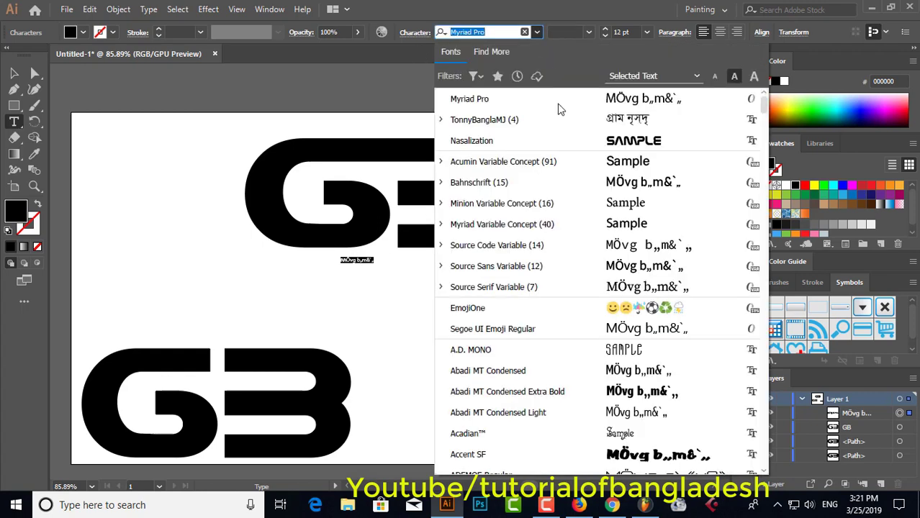
scroll(583, 195, "down", 4)
scroll(617, 240, "up", 4)
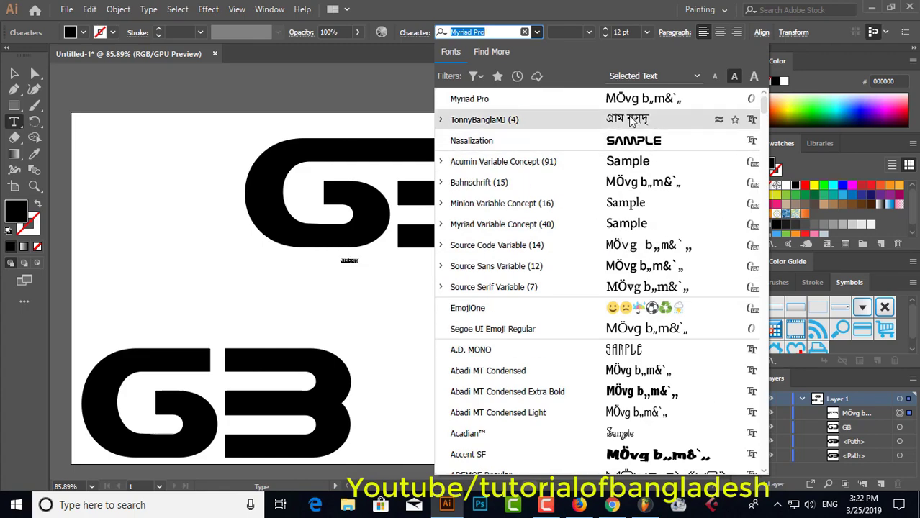
scroll(630, 121, "down", 11)
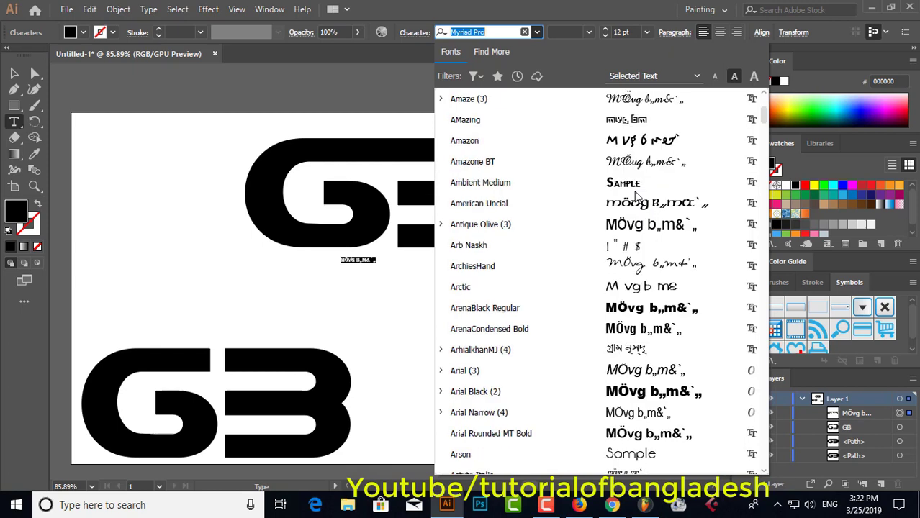
scroll(636, 195, "up", 11)
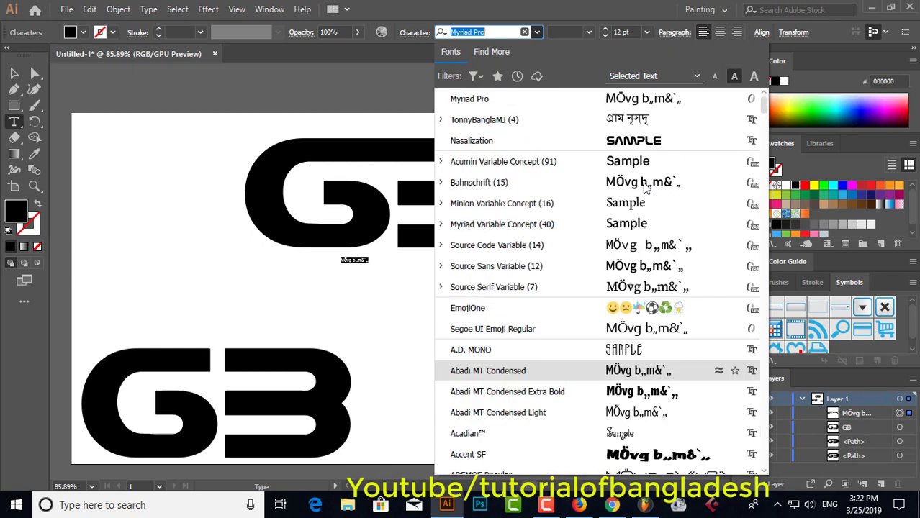
left_click(626, 120)
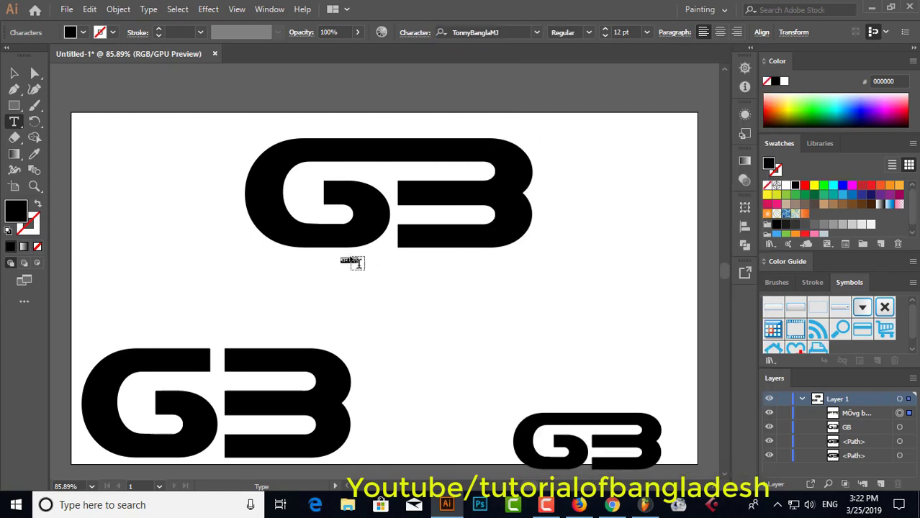
Step: Enlarge the Bangla text below the GB shape to about 58 pt
left_click(351, 258)
left_click_drag(359, 259, 330, 261)
key("Escape")
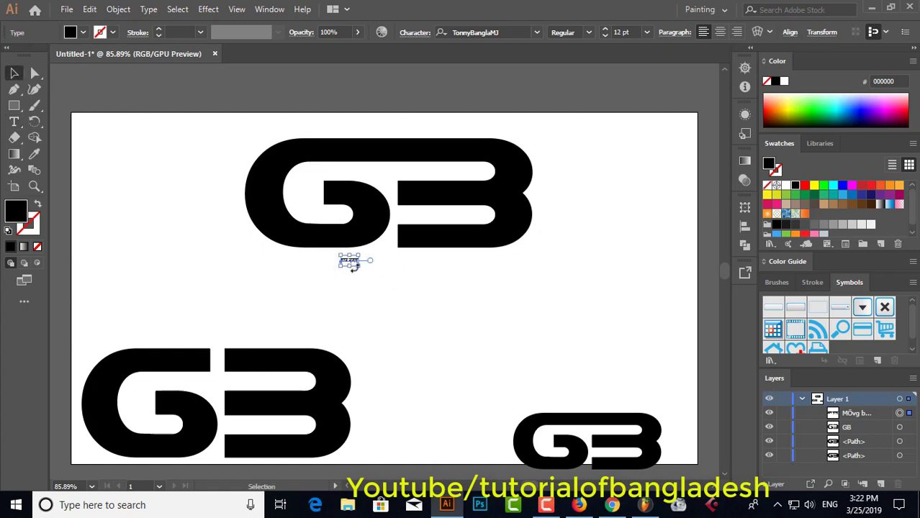
left_click_drag(356, 264, 488, 295)
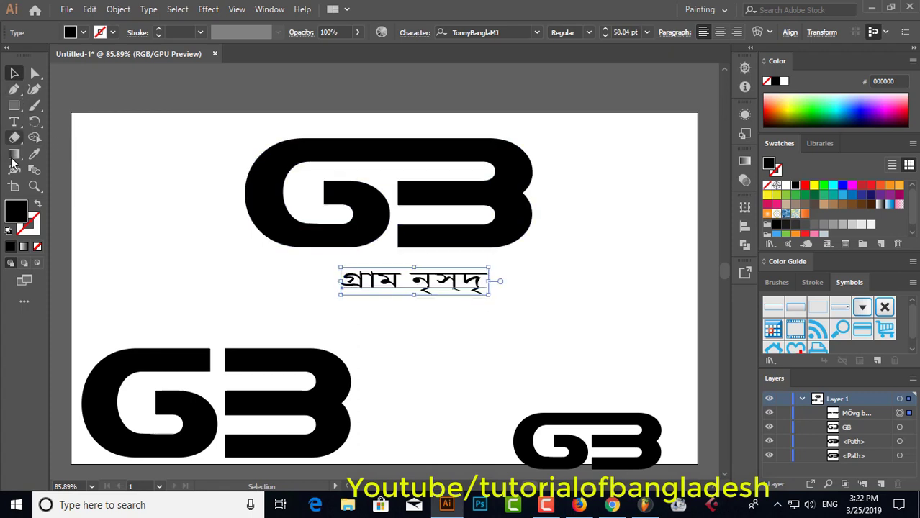
Step: Replace the second word of the Bangla text with বাংলা so the line reads গ্রাম বাংলা
left_click(16, 121)
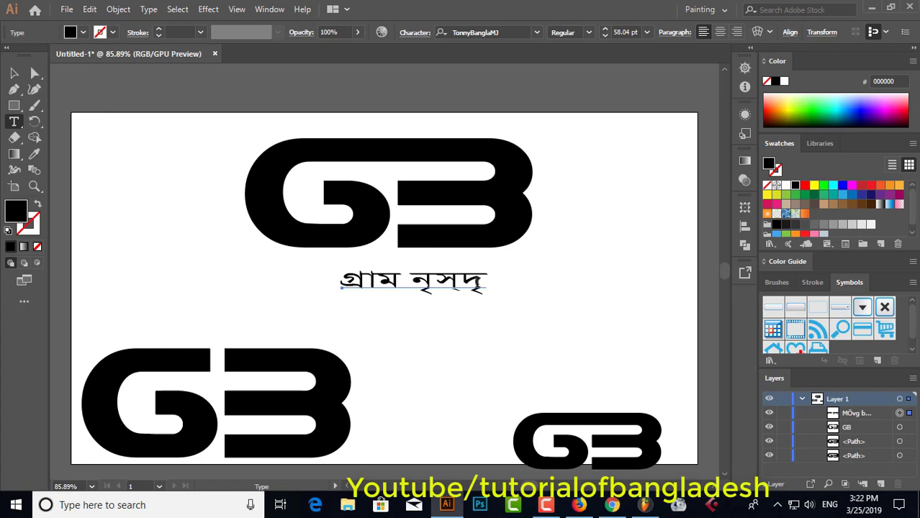
left_click(502, 286)
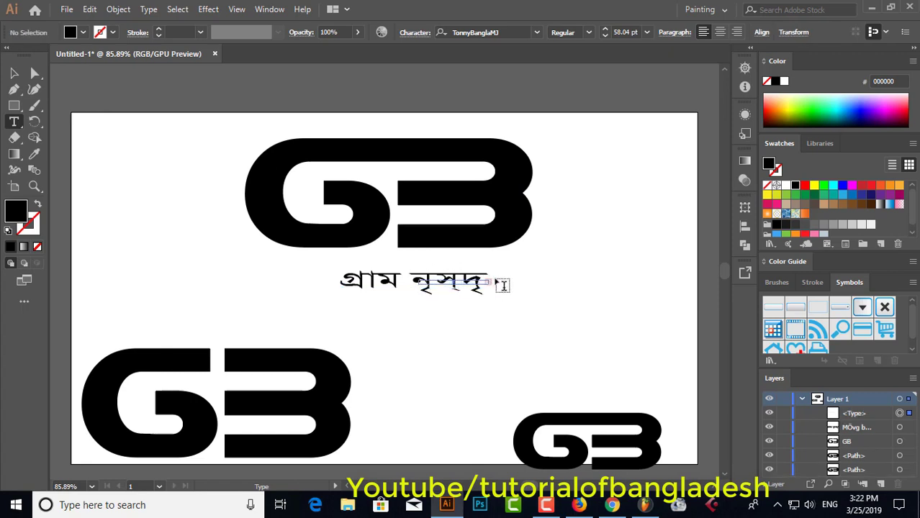
left_click_drag(483, 277, 411, 277)
type("e,")
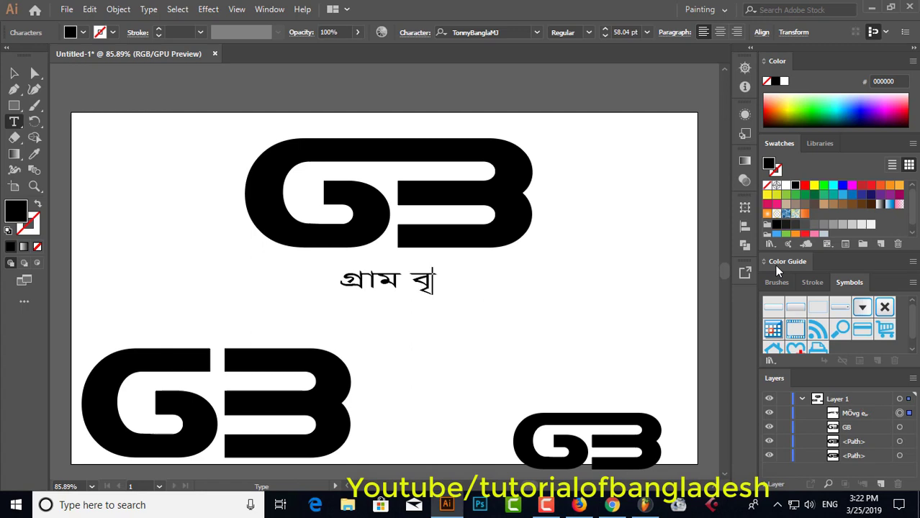
key("BackSpace")
key("BackSpace")
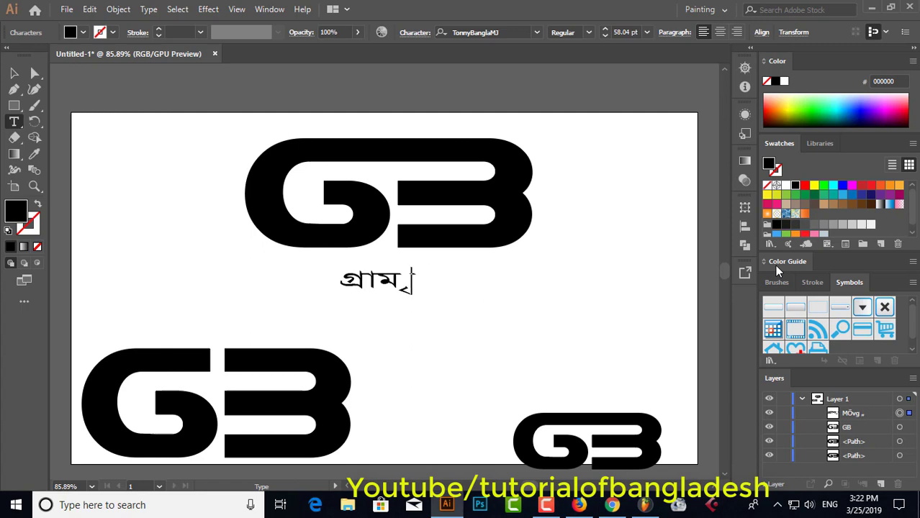
type("Z evs")
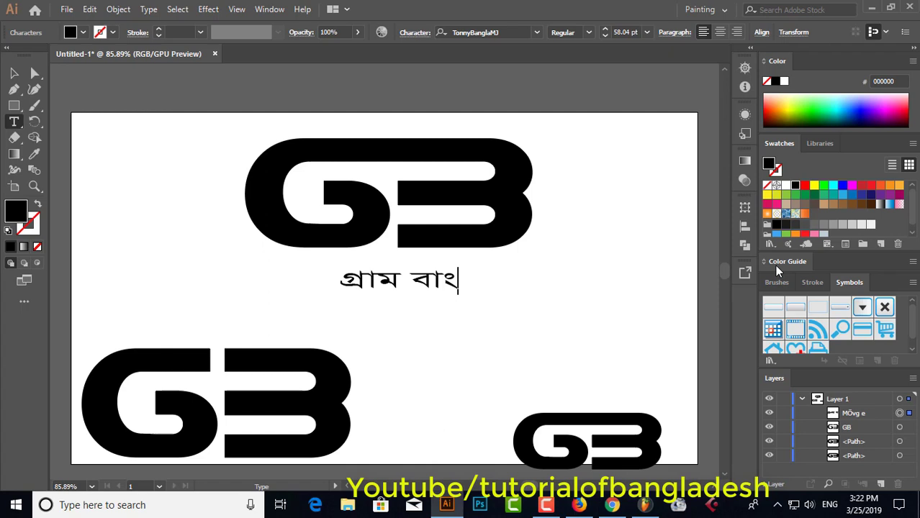
type("jv")
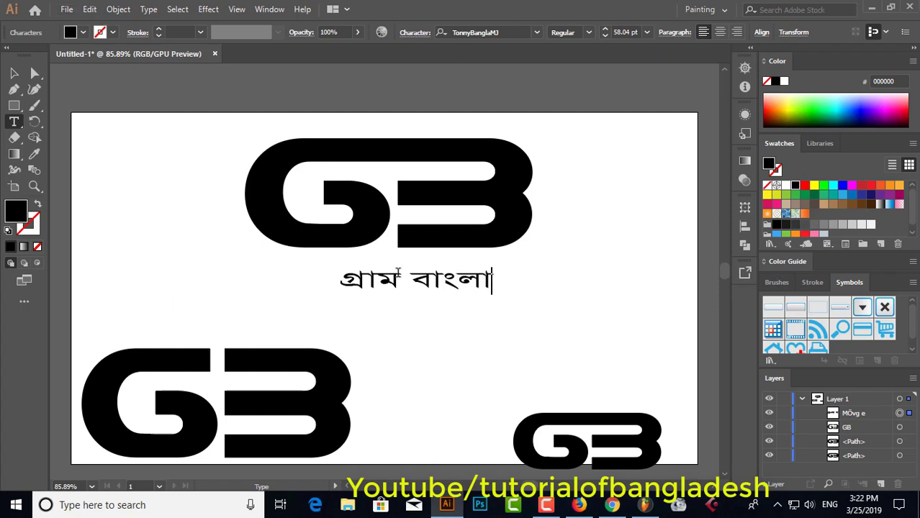
left_click(411, 280)
key("BackSpace")
key("Escape")
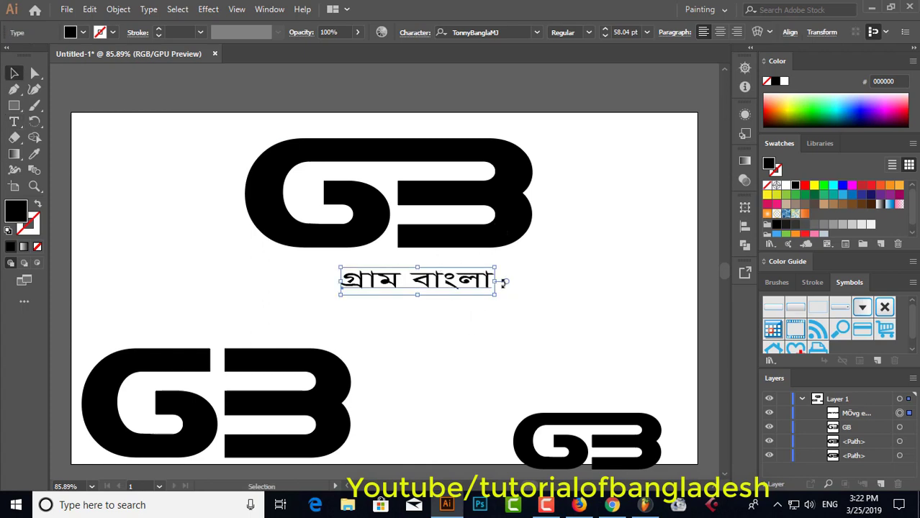
Step: Widen the গ্রাম বাংলা text slightly and centre it closer beneath the large GB shape
left_click_drag(496, 284, 521, 282)
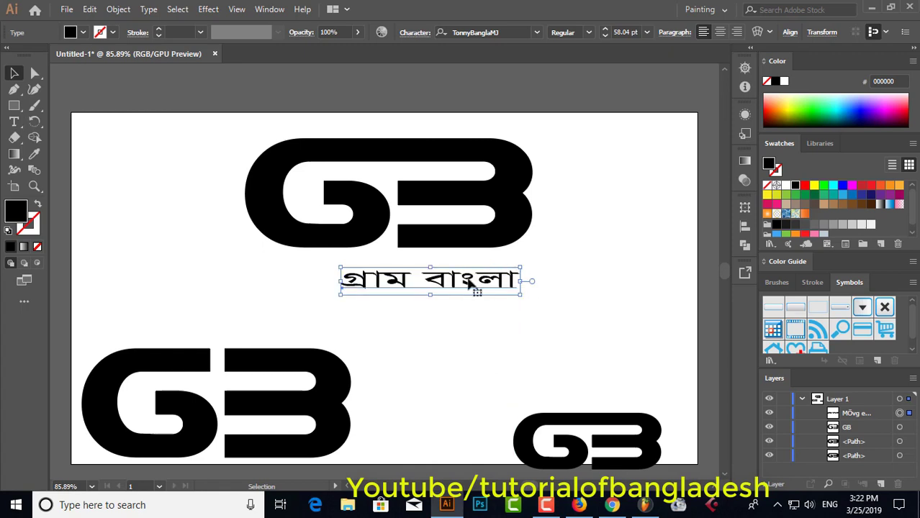
left_click_drag(448, 285, 407, 279)
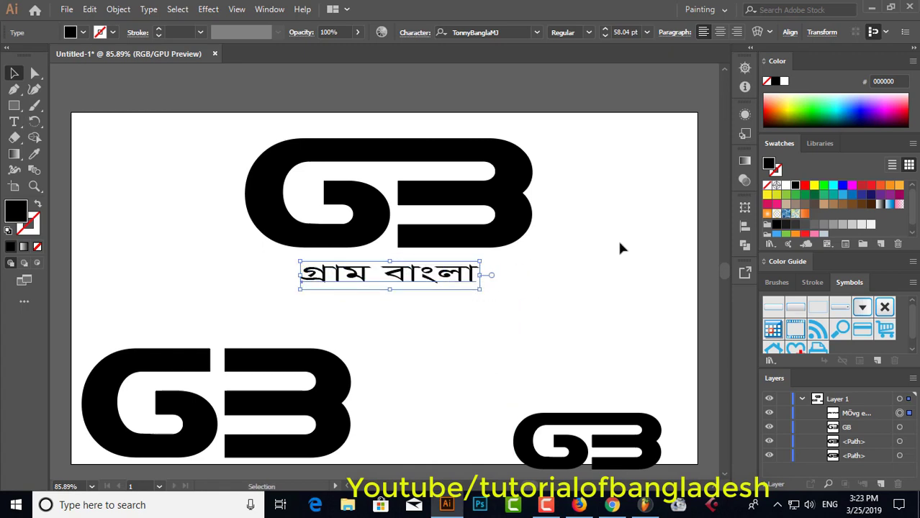
left_click(562, 245)
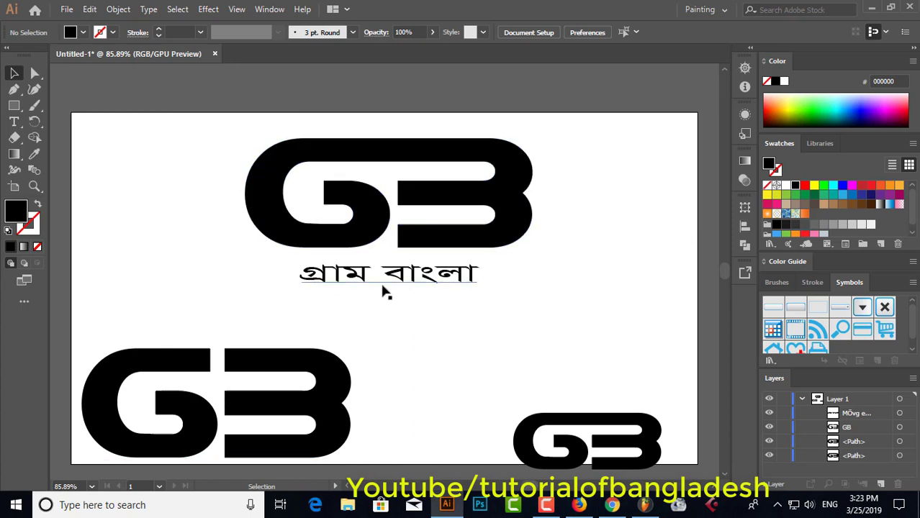
left_click(351, 275)
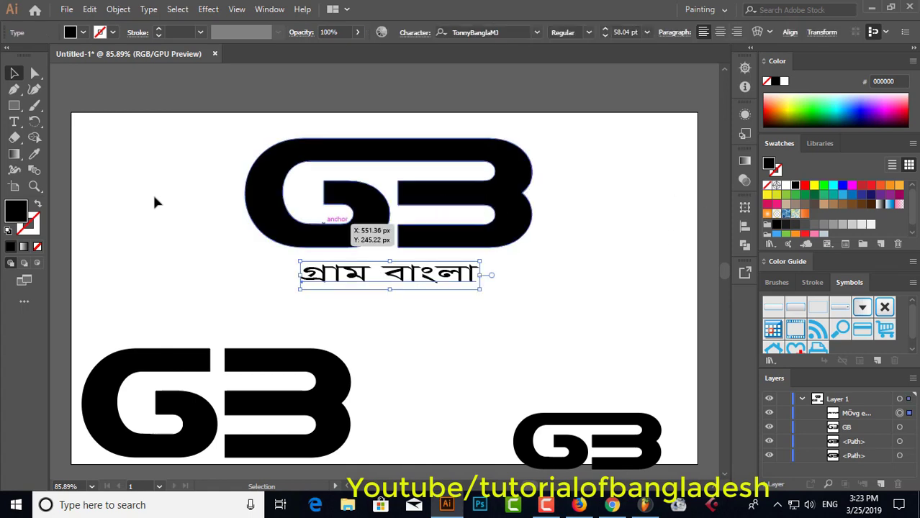
left_click(335, 87)
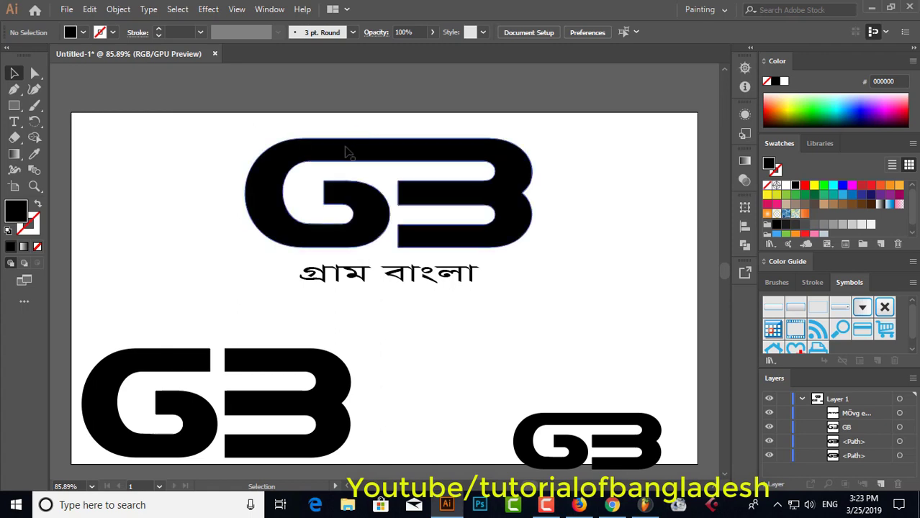
left_click(362, 275)
left_click(615, 246)
Step: Draw a black rectangle over the large GB shape and its Bangla text, matching the GB shape's width
left_click(13, 106)
left_click(79, 105)
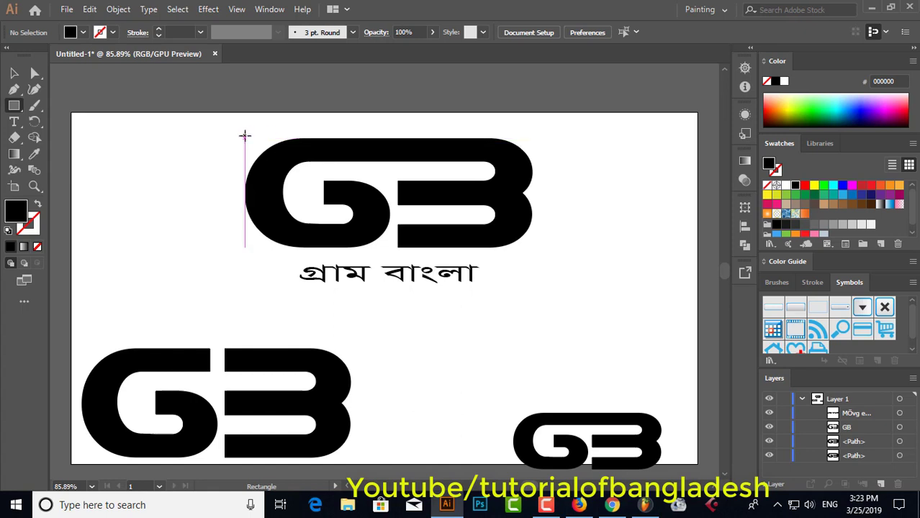
left_click_drag(245, 135, 531, 291)
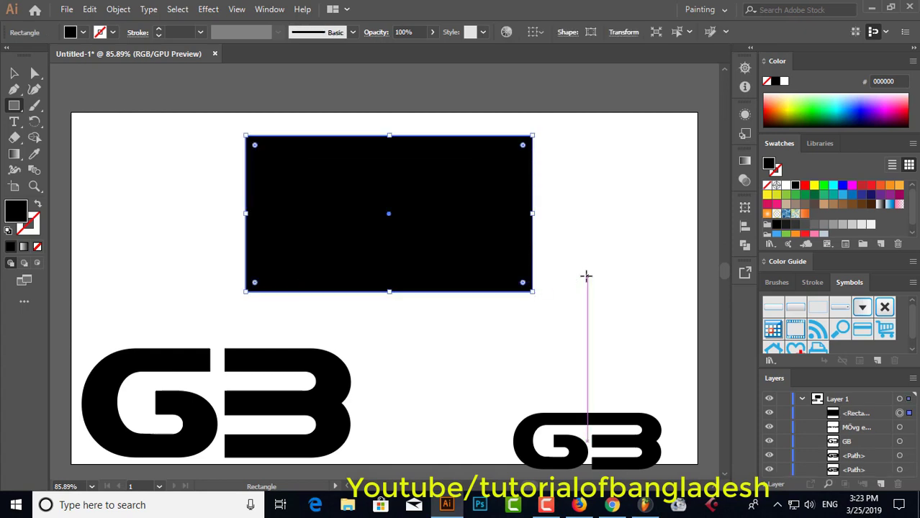
Step: Fill the rectangle covering the large GB shape with very dark green, 021402
double_click(14, 213)
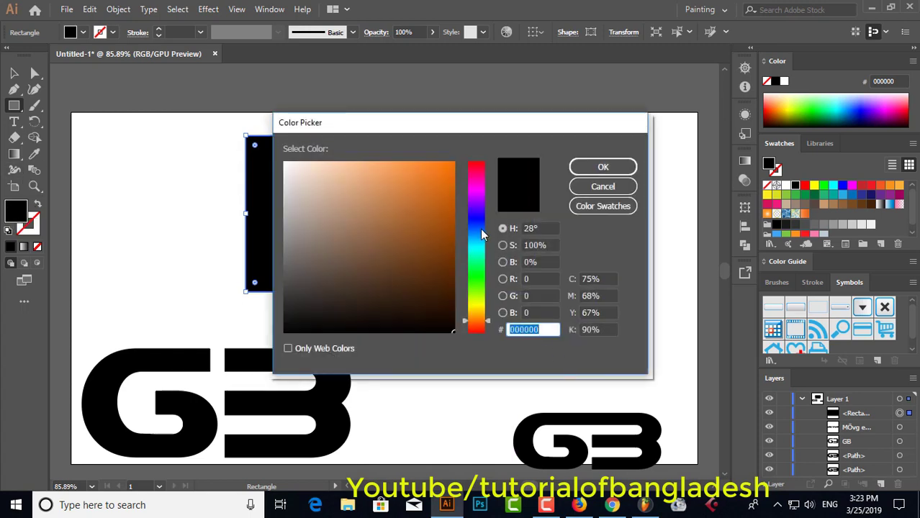
left_click(480, 277)
left_click(439, 320)
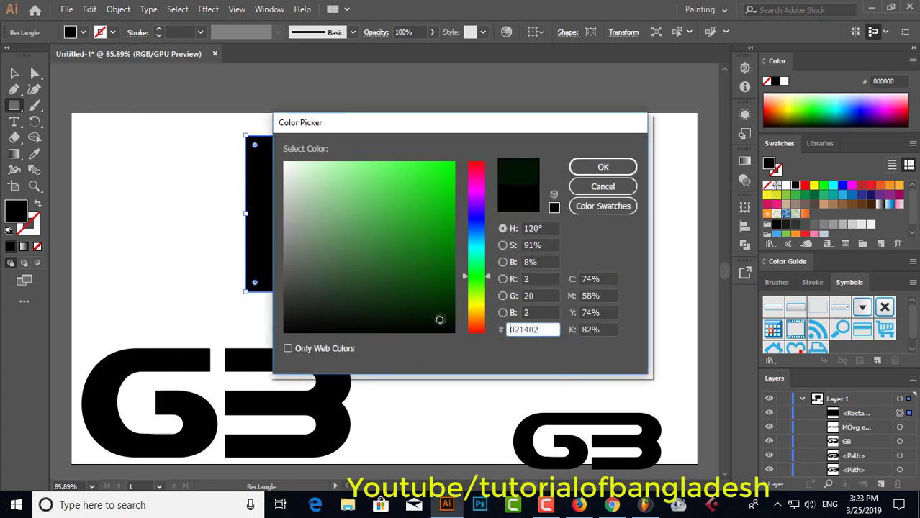
left_click(602, 168)
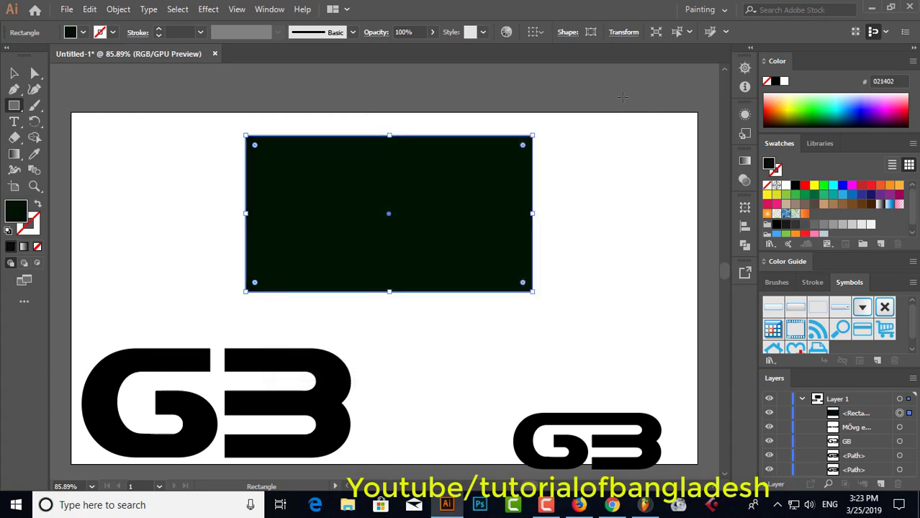
Step: Send the dark green rectangle to the back, behind the large GB shape and the Bangla text
left_click(13, 72)
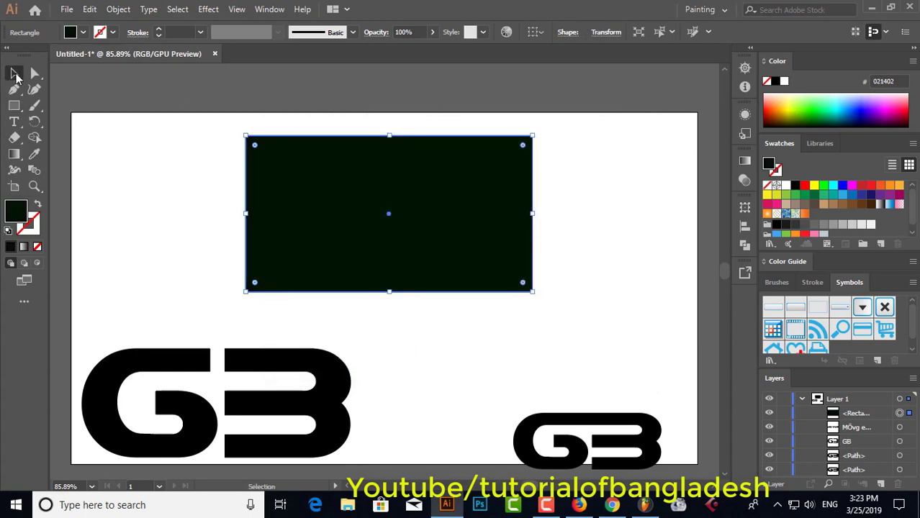
right_click(440, 208)
mouse_move(495, 417)
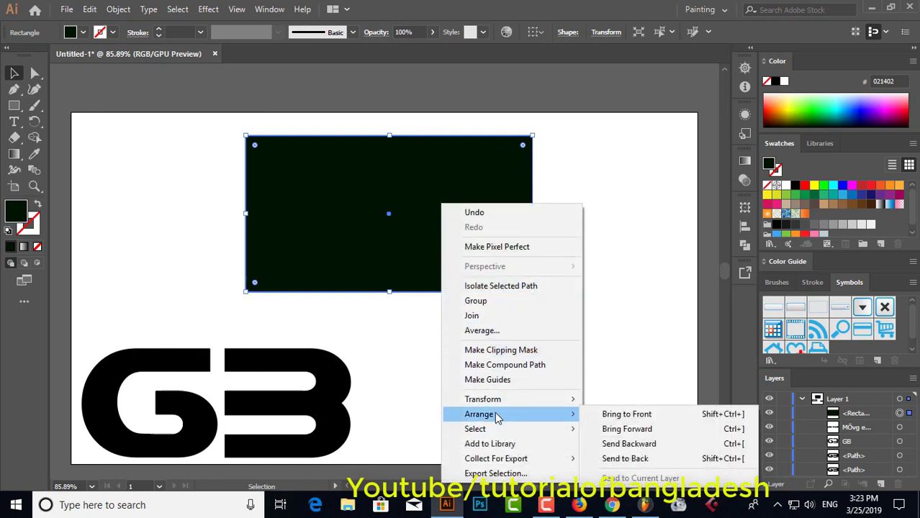
left_click(637, 460)
left_click(567, 239)
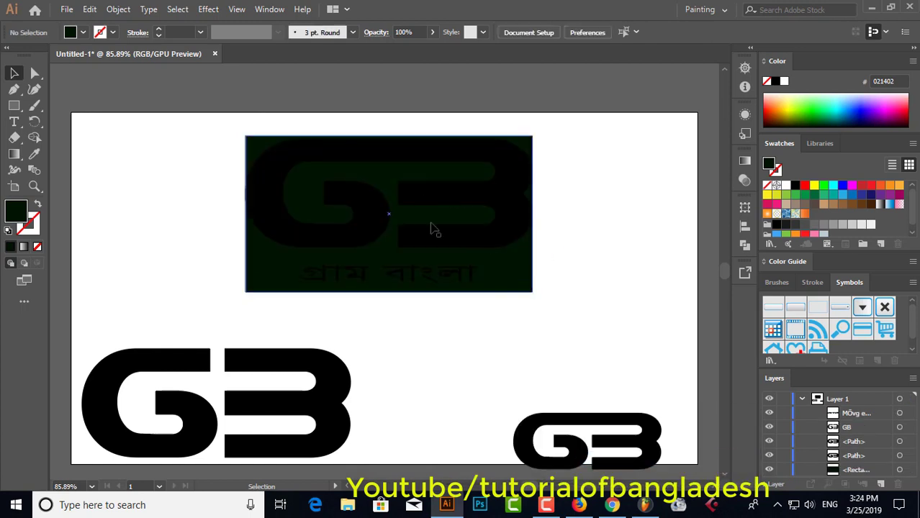
Step: Nudge the dark green rectangle slightly down towards the top edge of the large GB shape
left_click(427, 240)
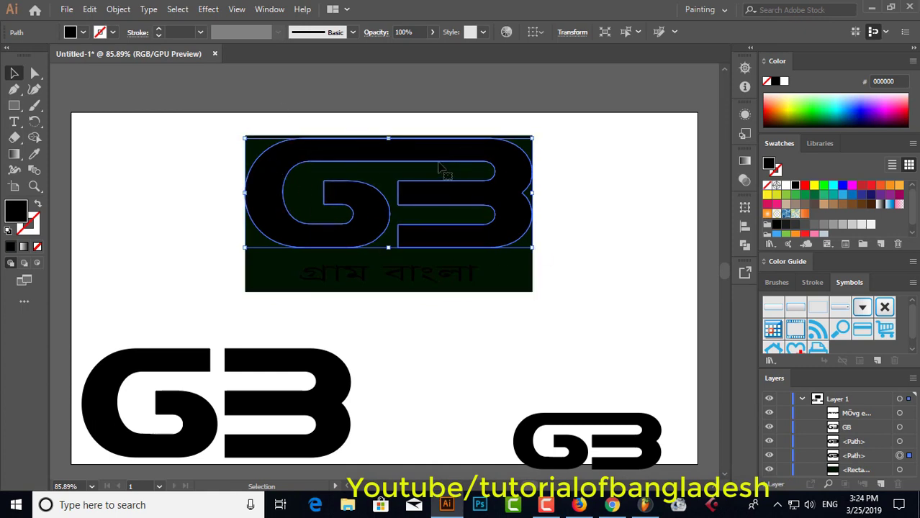
left_click(515, 286)
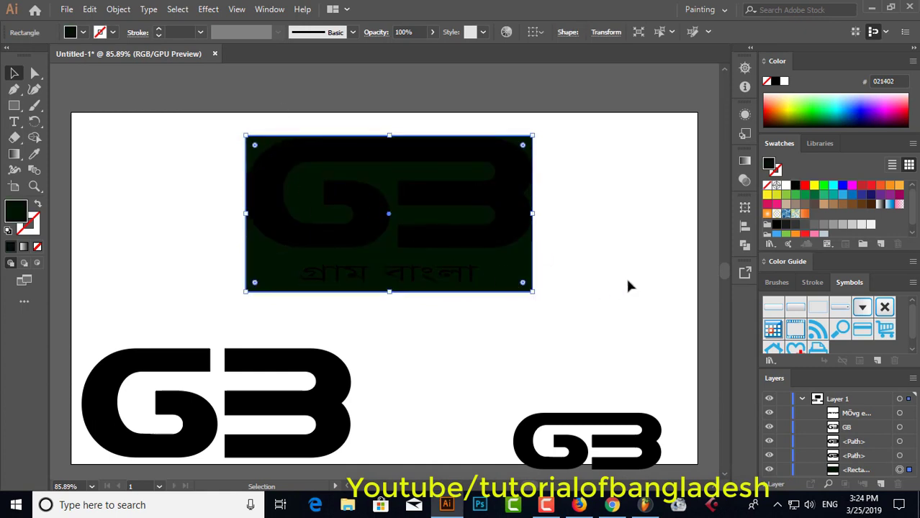
key("Down")
key("Down")
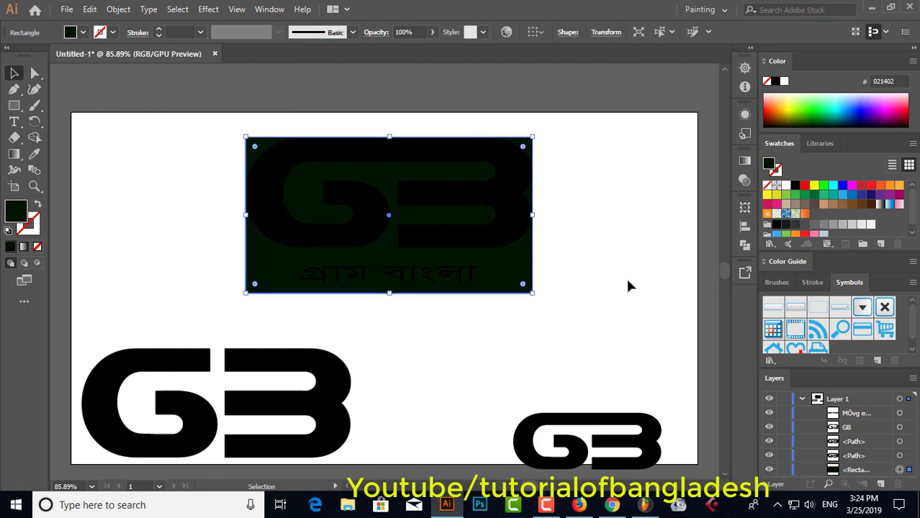
left_click(459, 129)
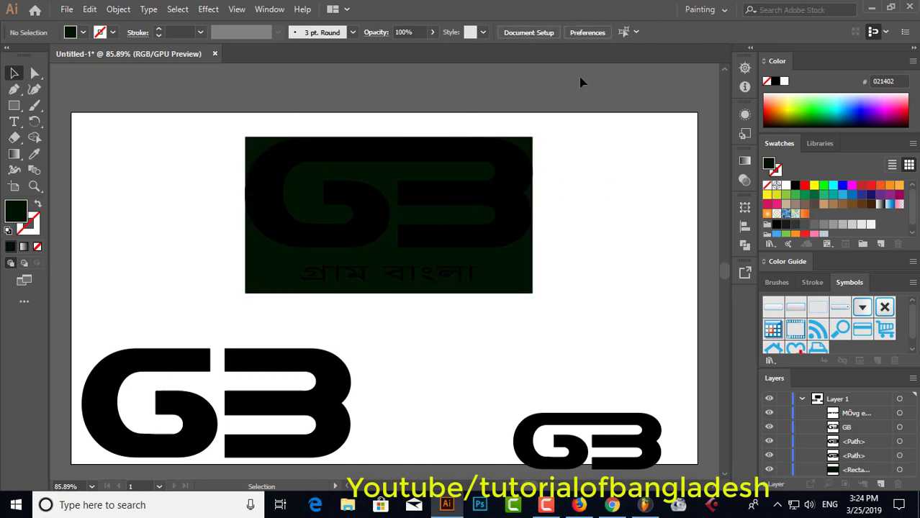
Step: Fill the large GB shape with the orange gradient from the Brights gradient library
left_click(438, 162)
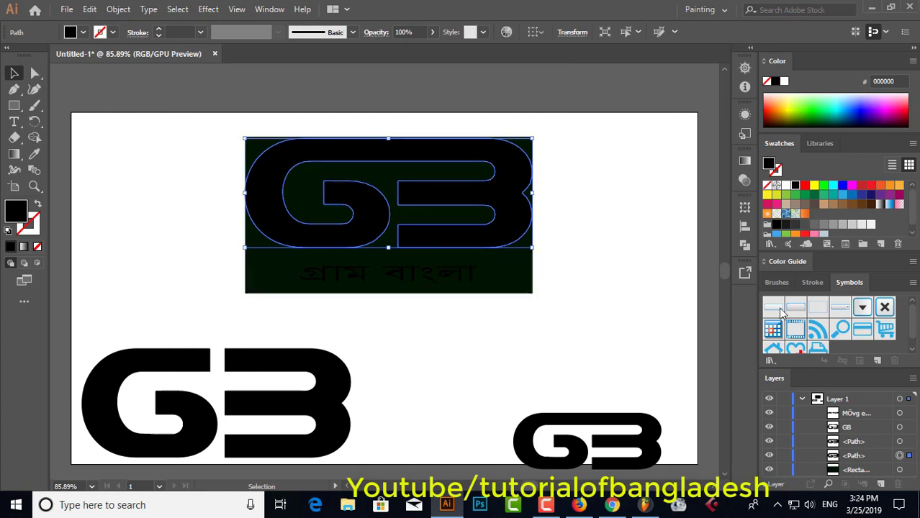
left_click(776, 247)
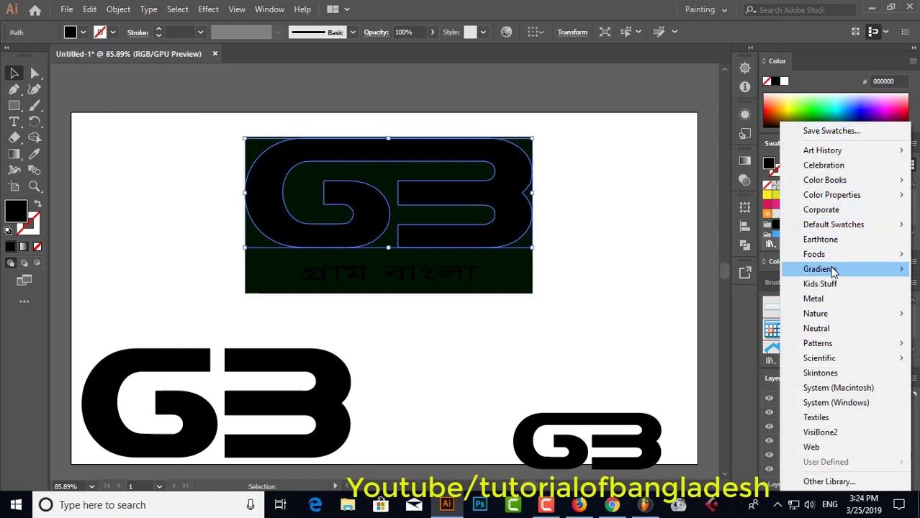
mouse_move(832, 270)
left_click(700, 209)
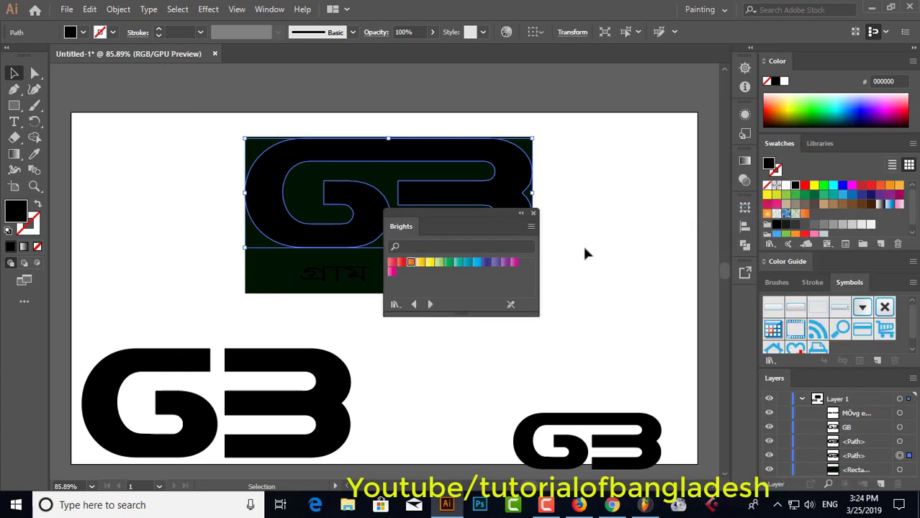
left_click(411, 263)
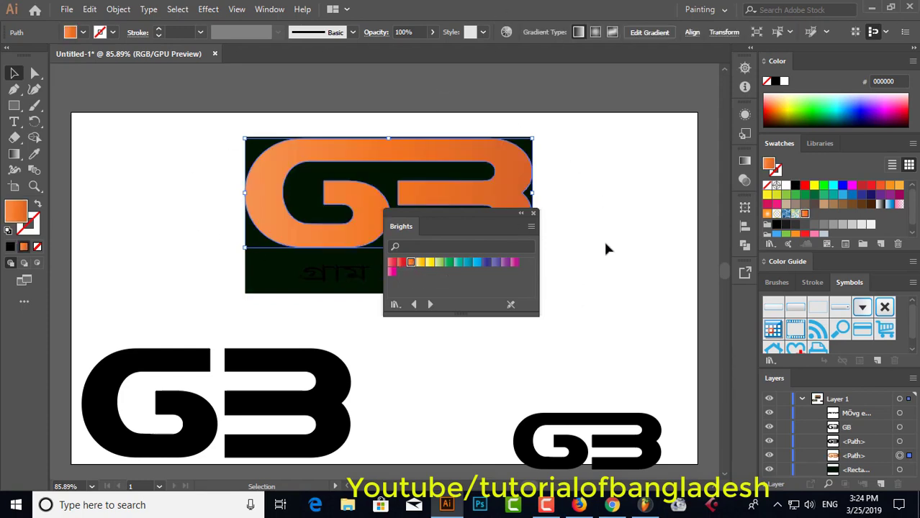
Step: Shift the middle colour stop of the GB shape's orange gradient towards its darker end and close the Brights library
left_click(15, 157)
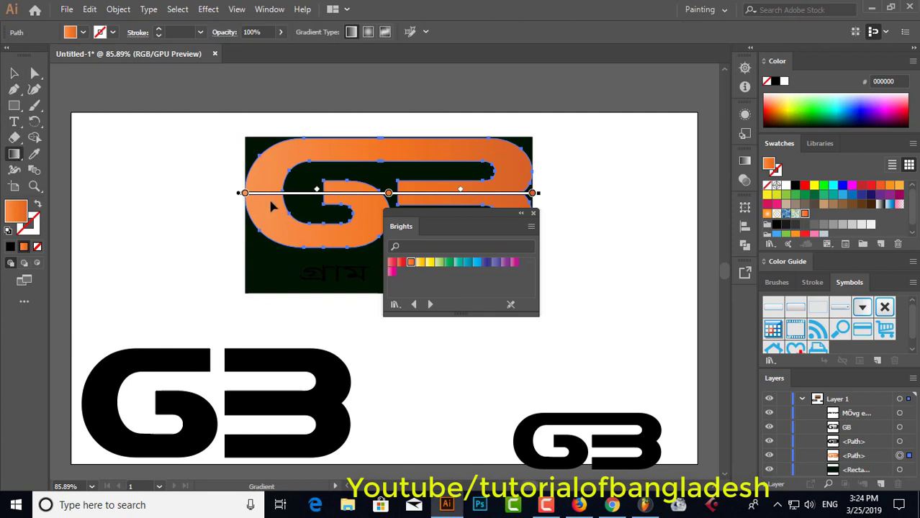
left_click_drag(410, 194, 443, 194)
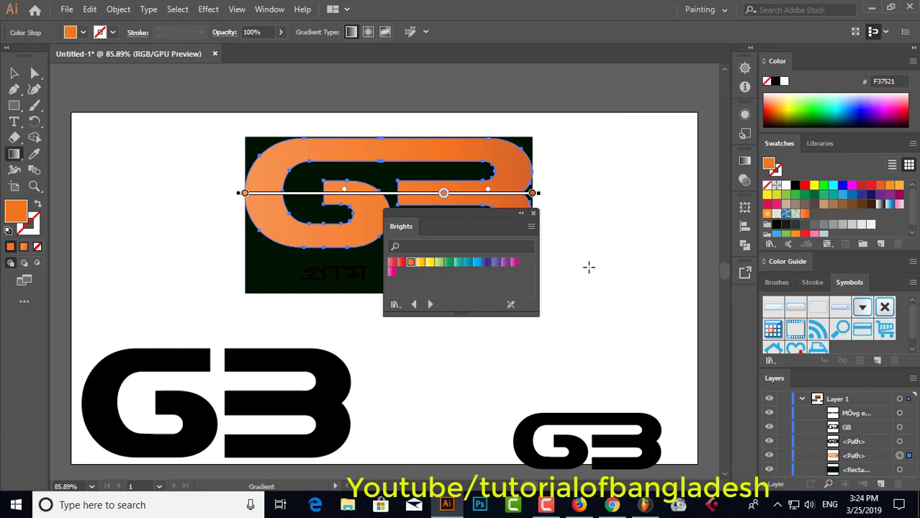
left_click(14, 73)
left_click(550, 213)
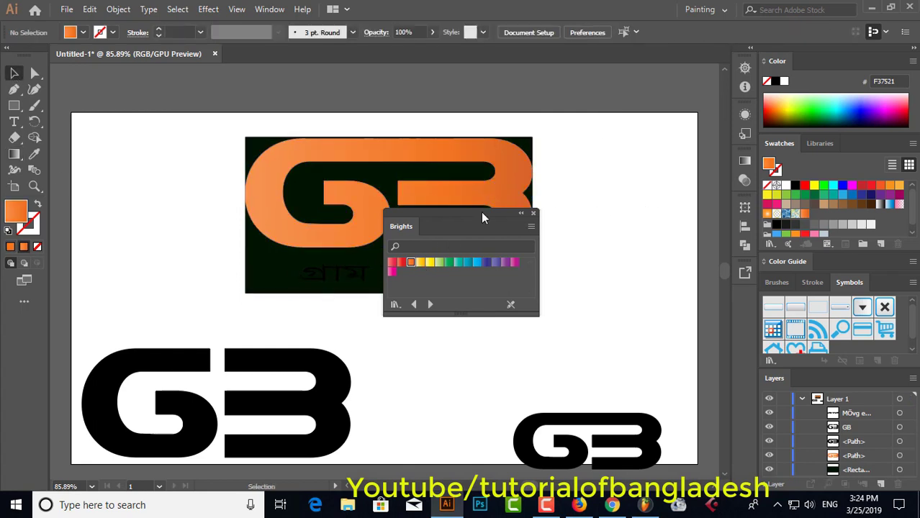
left_click(533, 214)
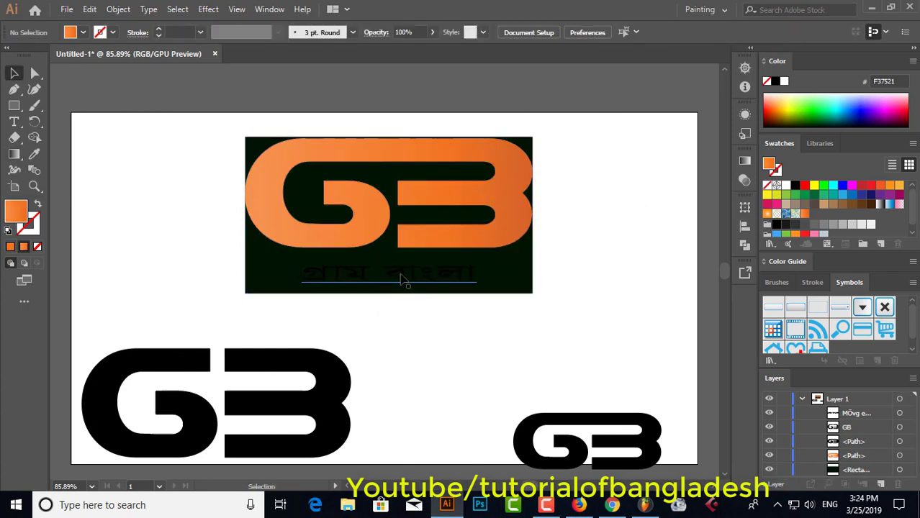
Step: Fill the গ্রাম বাংলা text beneath the orange GB shape with white, FFFFFF
left_click(403, 278)
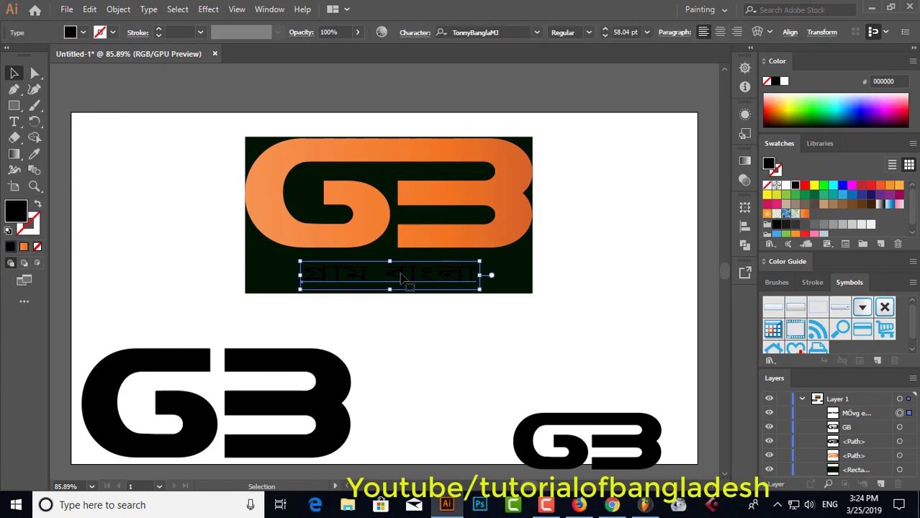
double_click(18, 214)
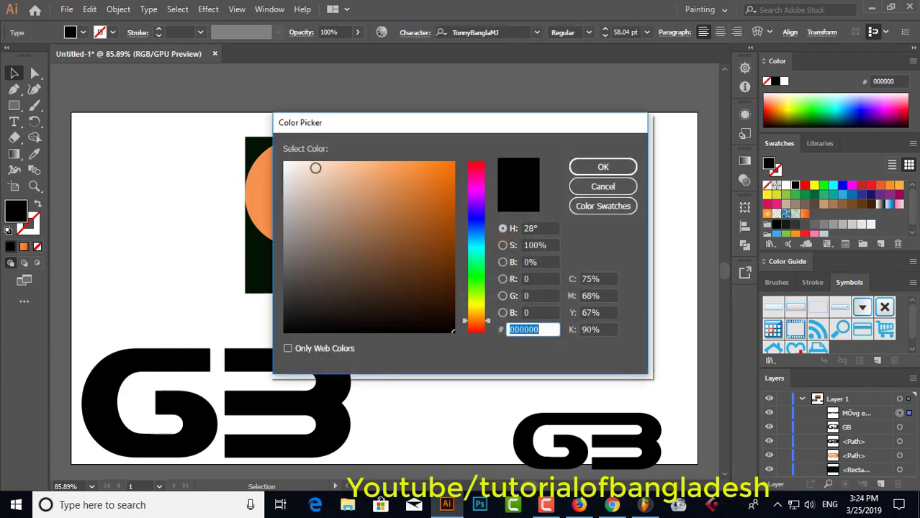
left_click(285, 164)
left_click(603, 167)
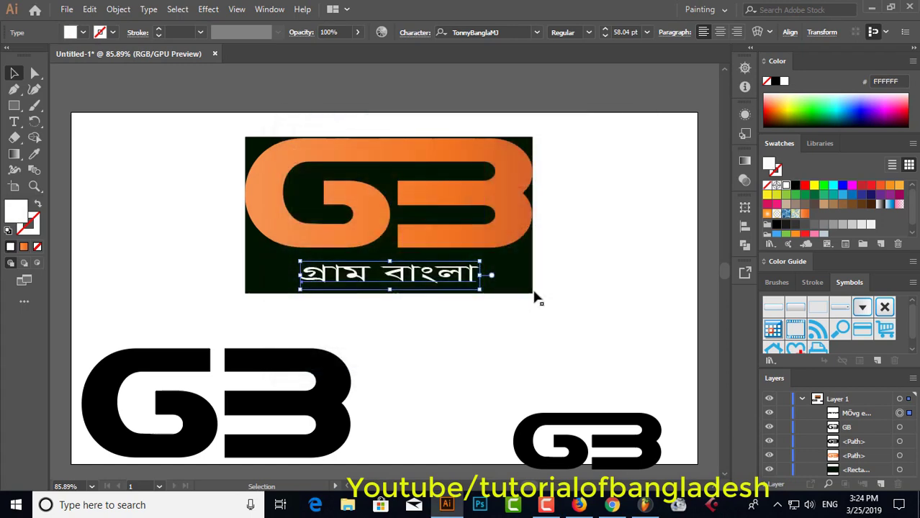
left_click(570, 299)
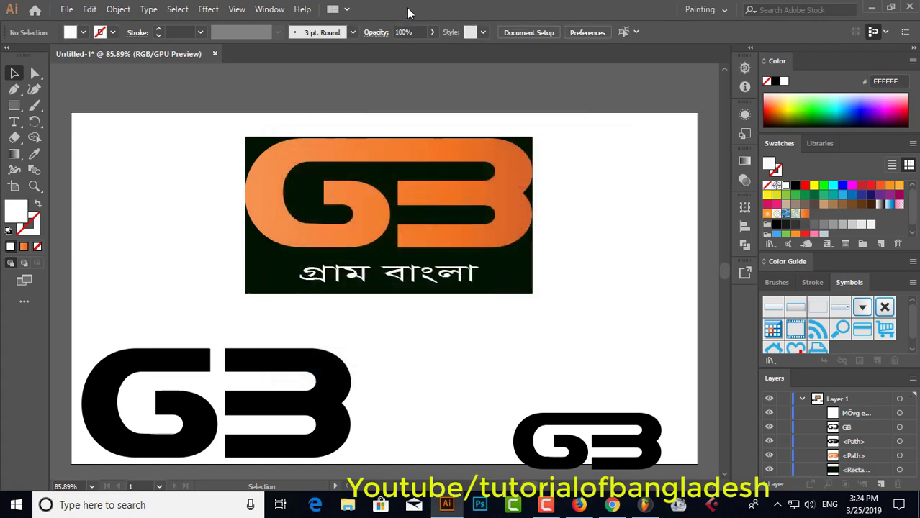
Step: Nudge the background rectangle further down in small increments until its top edge is flush with the orange GB shape
left_click(462, 201)
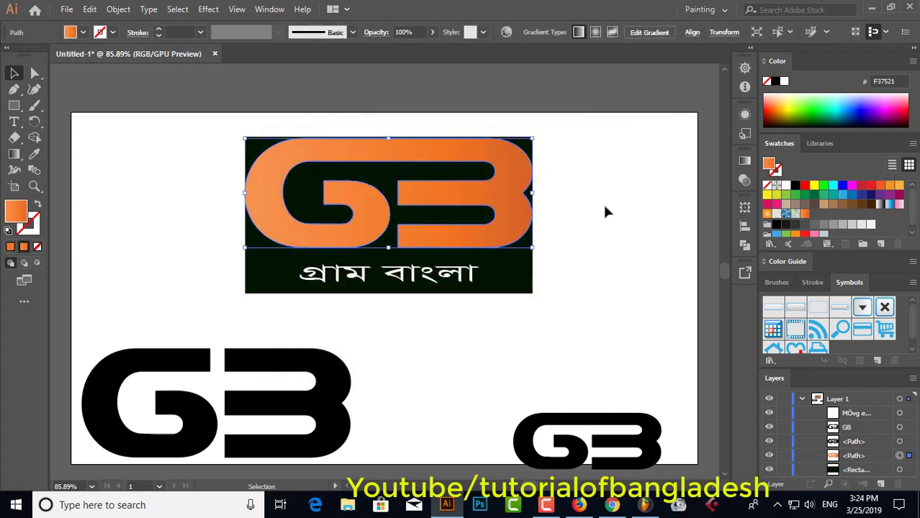
left_click(569, 198)
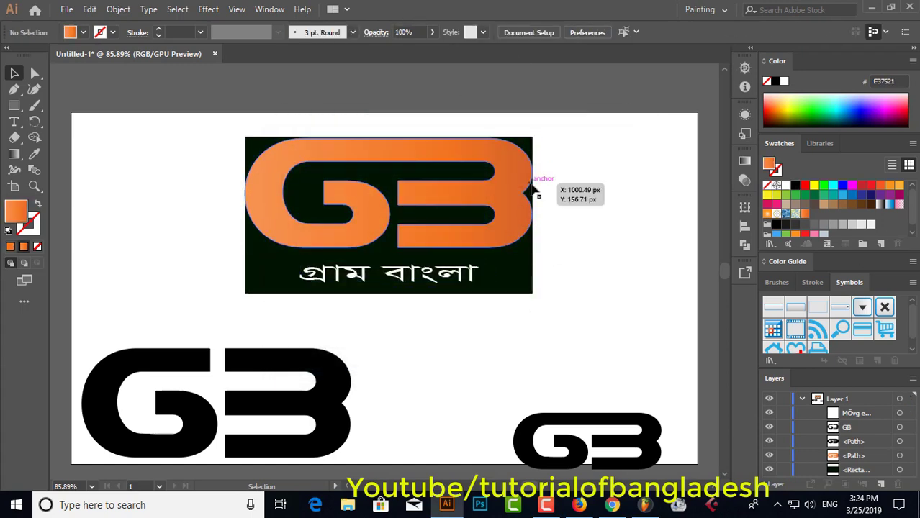
left_click(261, 148)
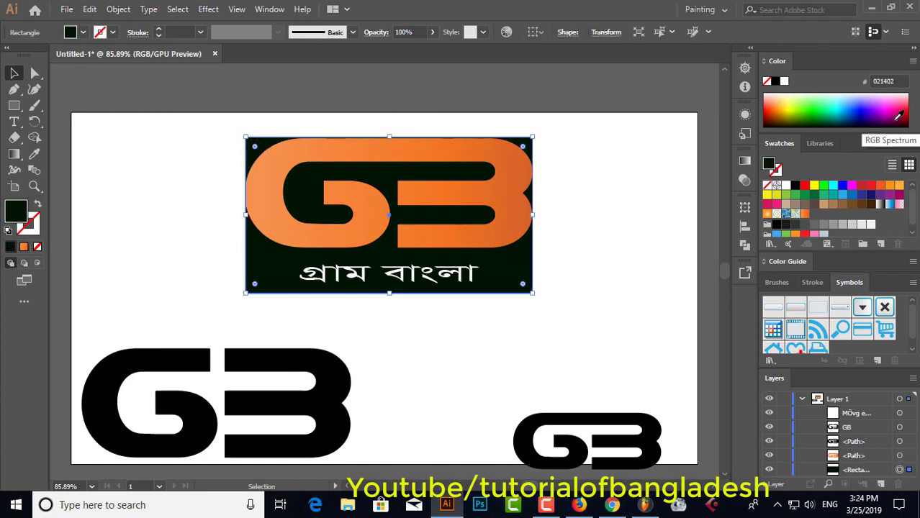
key("Down")
key("Down")
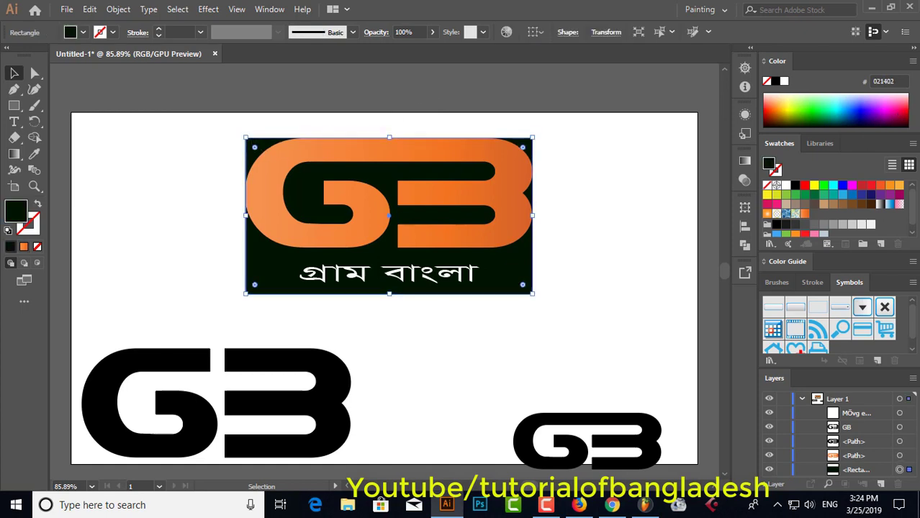
left_click(620, 208)
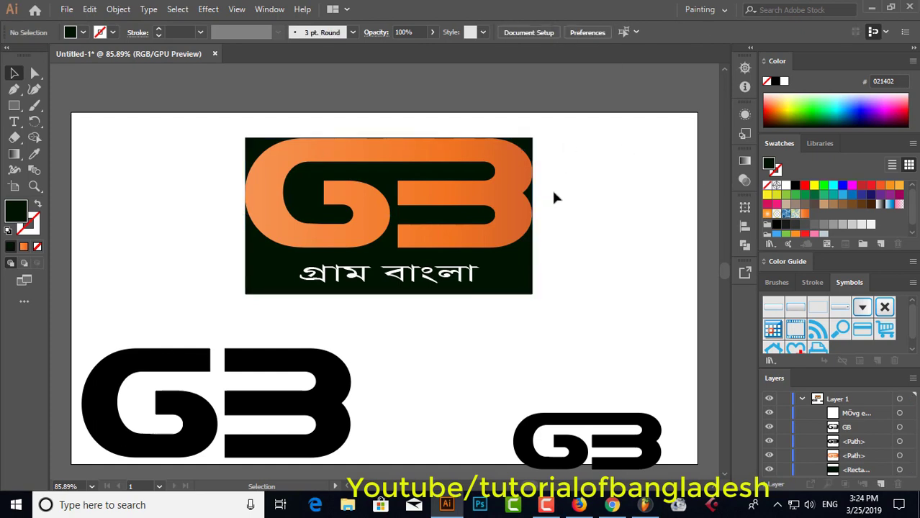
left_click(529, 148)
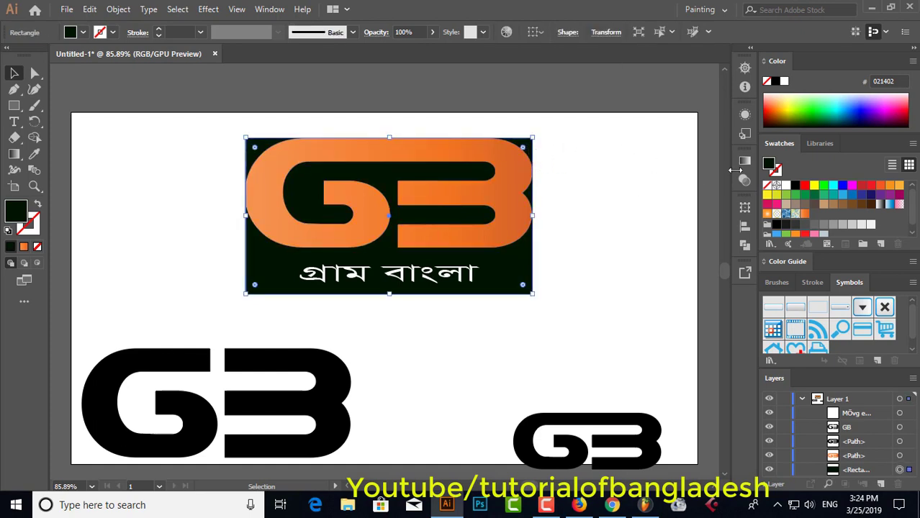
key("Down")
key("Down")
key("Down")
key("Down")
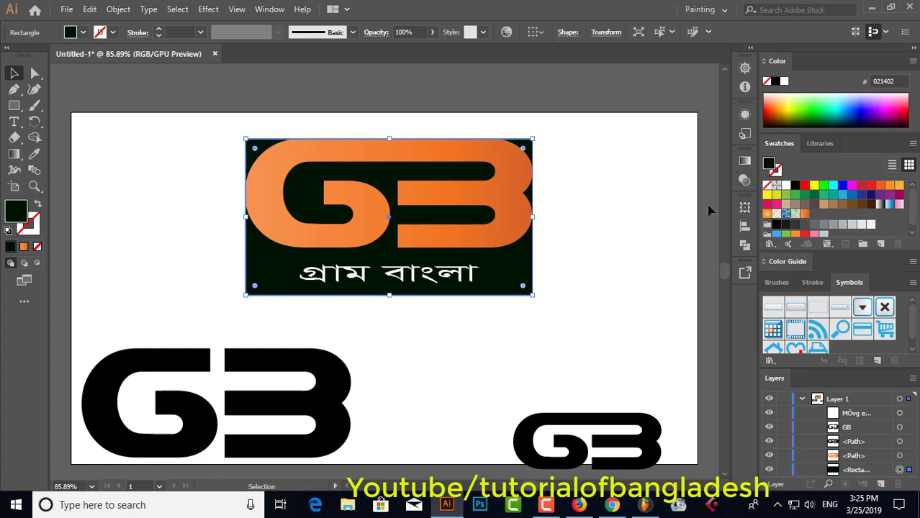
left_click(639, 208)
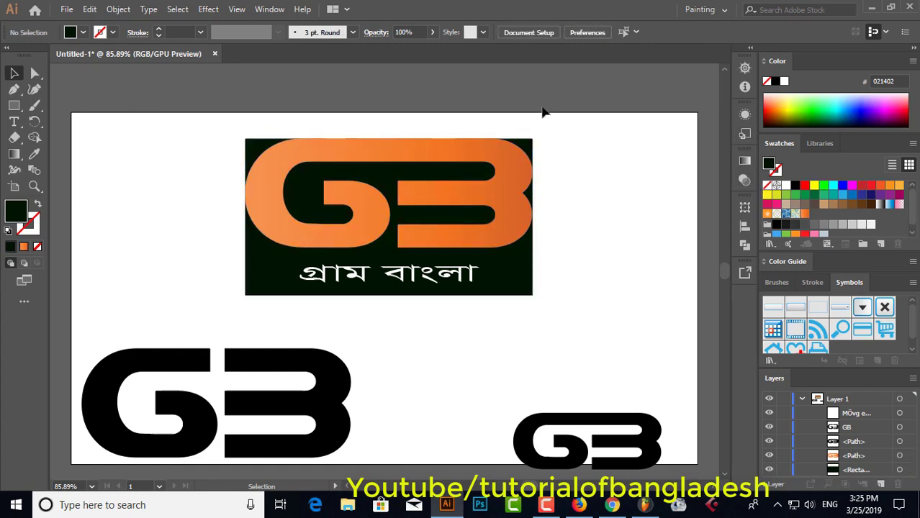
Step: Copy the orange GB shape, paste the duplicate in place, and hide that duplicate
left_click(489, 205)
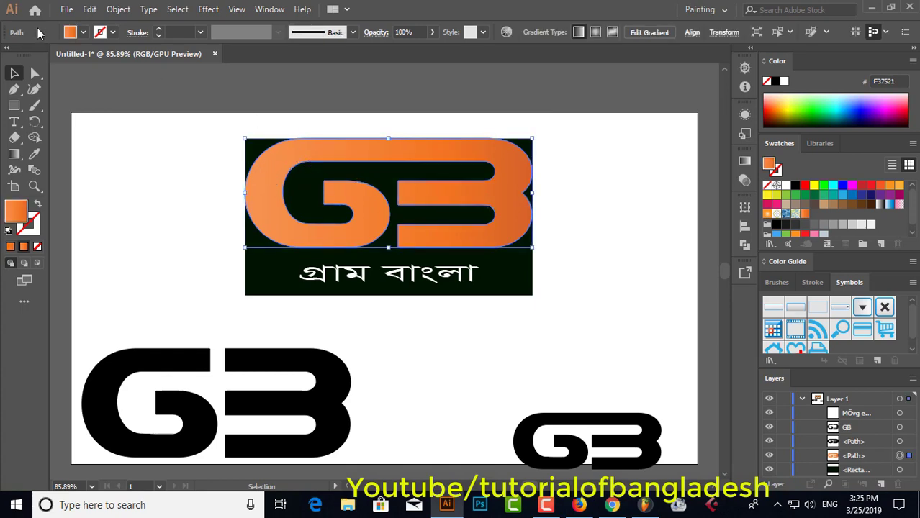
left_click(90, 9)
left_click(113, 75)
left_click(90, 10)
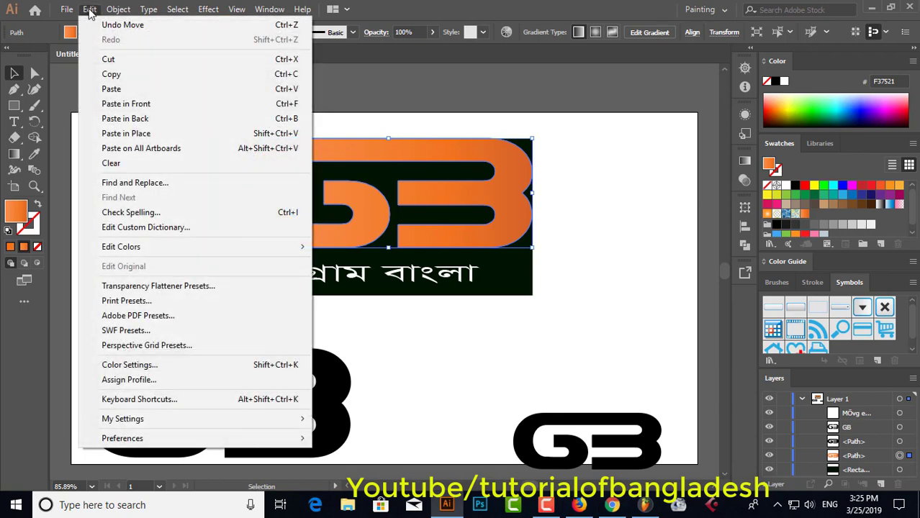
left_click(120, 136)
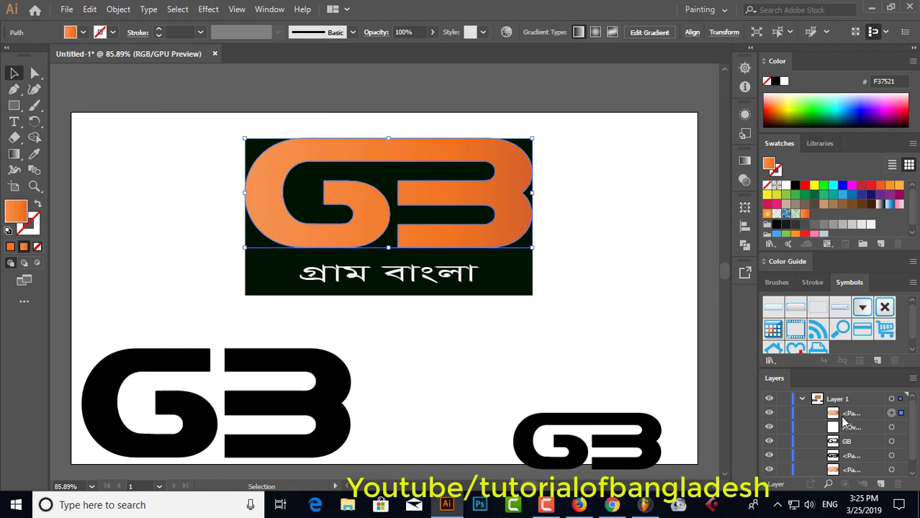
left_click(769, 413)
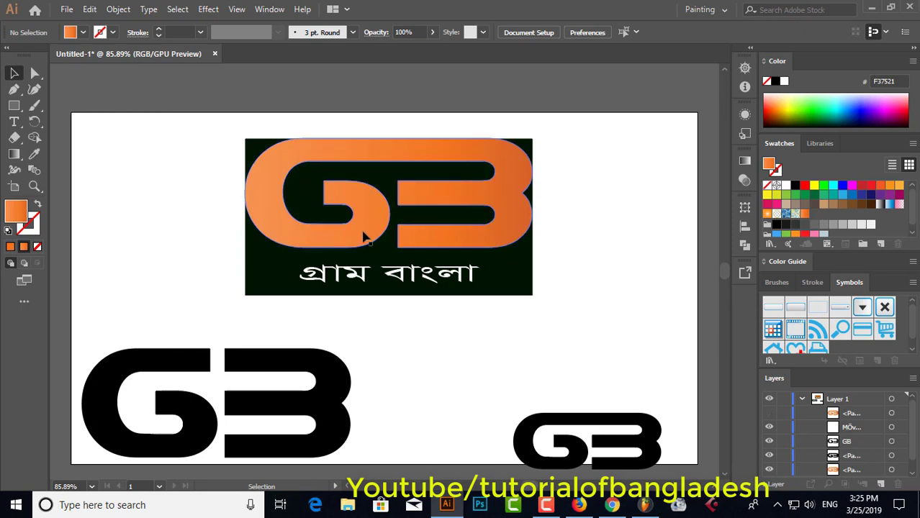
Step: Round all four corners of the dark green background rectangle slightly
left_click(254, 150)
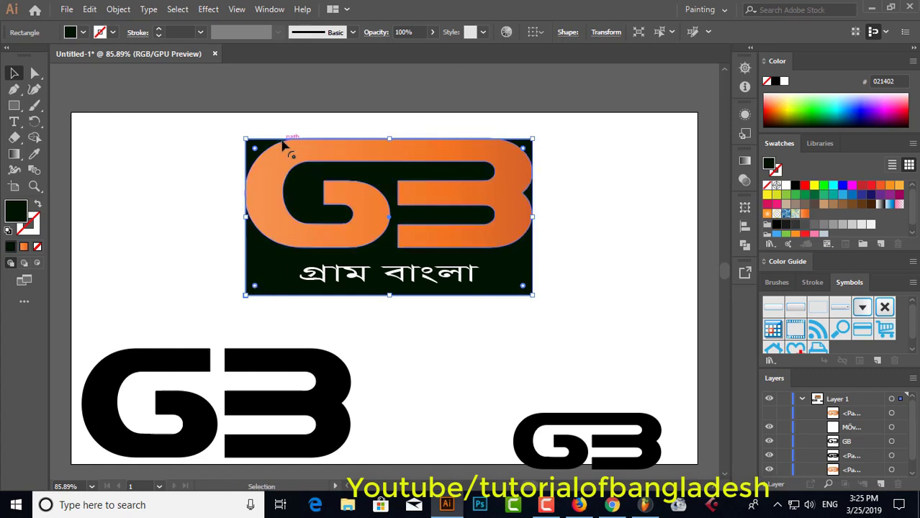
left_click_drag(261, 152, 261, 157)
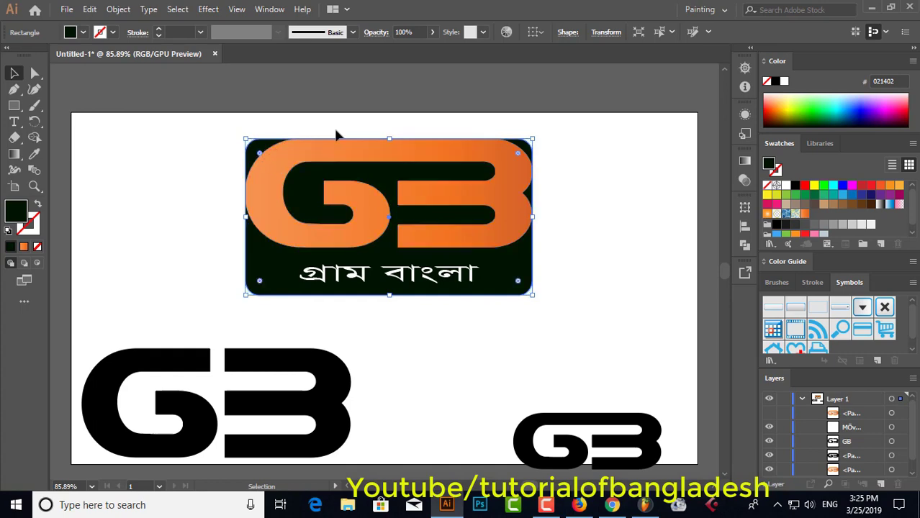
left_click(609, 193)
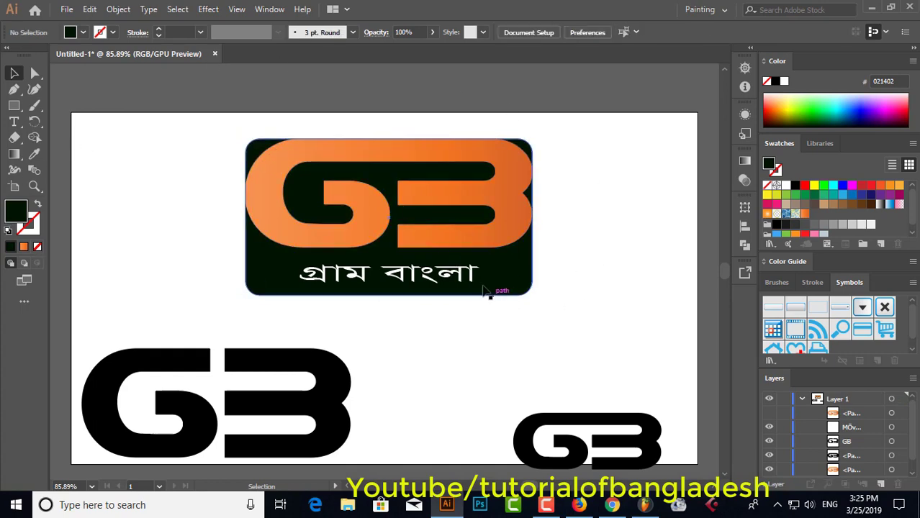
Step: Subtract the orange GB shape from the dark green rectangle with Minus Front, and unhide its orange duplicate
left_click(253, 150)
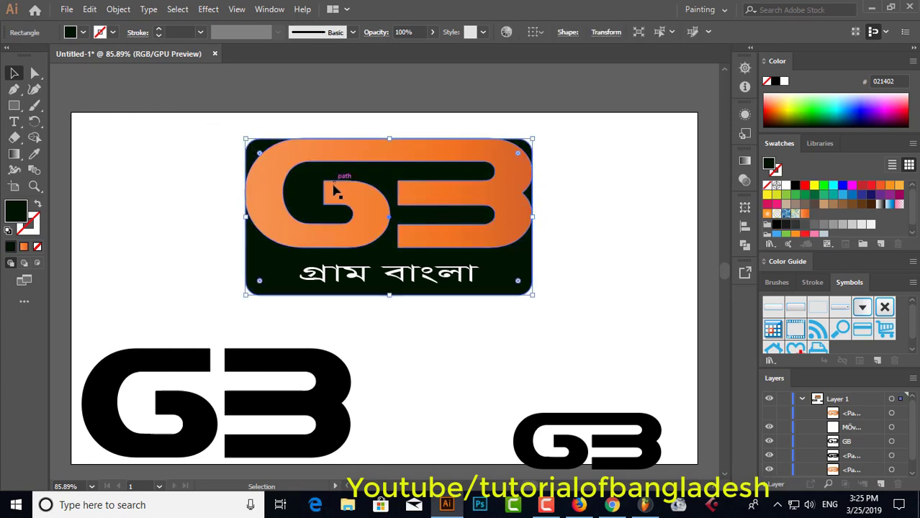
left_click(268, 156, "shift")
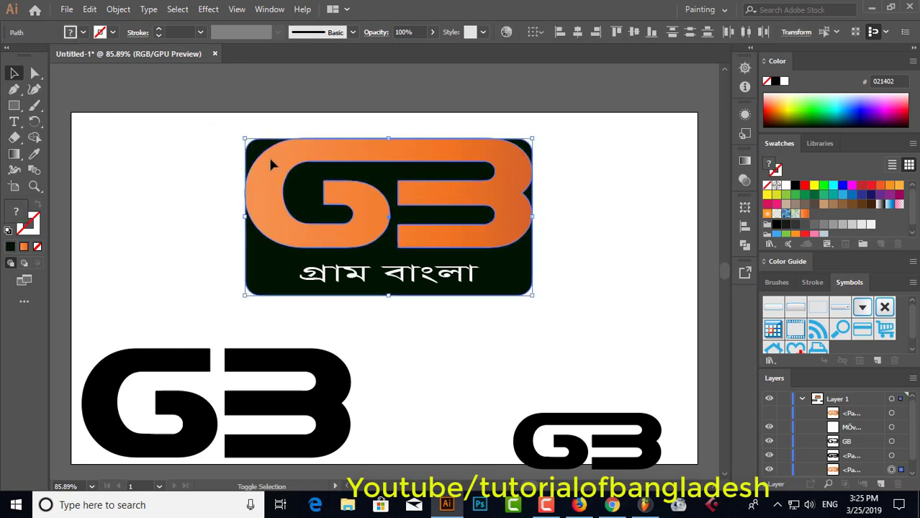
left_click(745, 247)
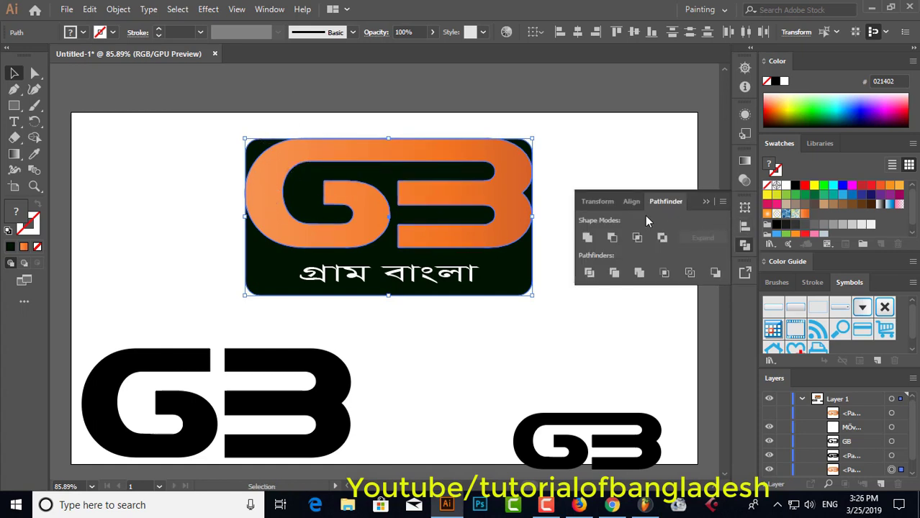
left_click(612, 238)
left_click(610, 175)
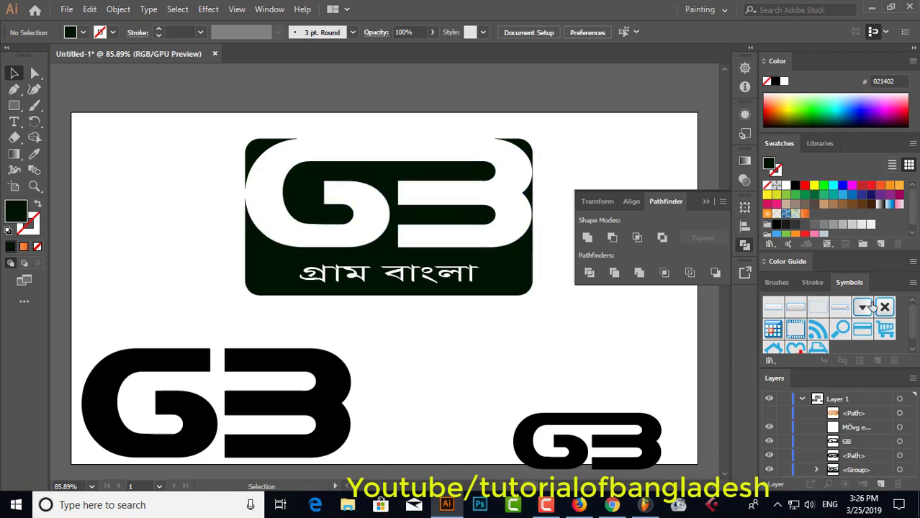
left_click(769, 413)
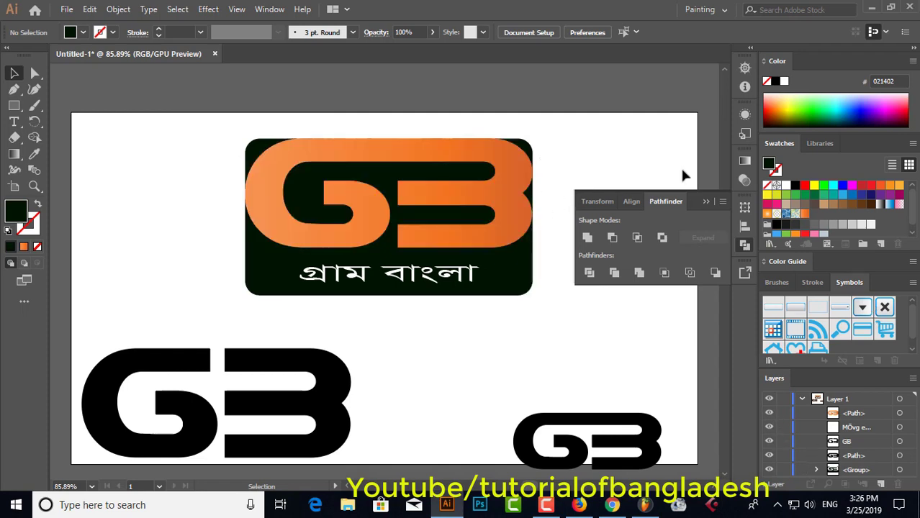
Step: Reduce the orange GB shape's height slightly from its bottom edge, leaving a thin strip of the white cut-out exposed
left_click(333, 238)
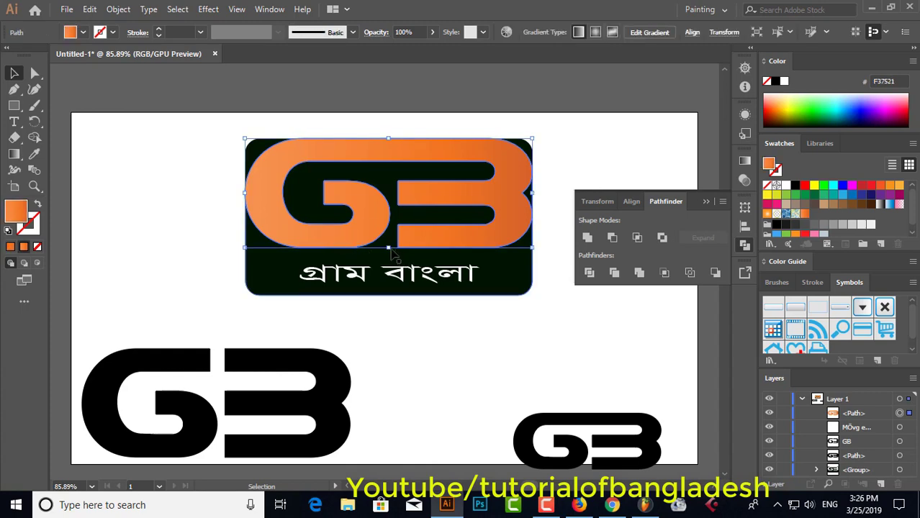
left_click_drag(388, 248, 388, 246)
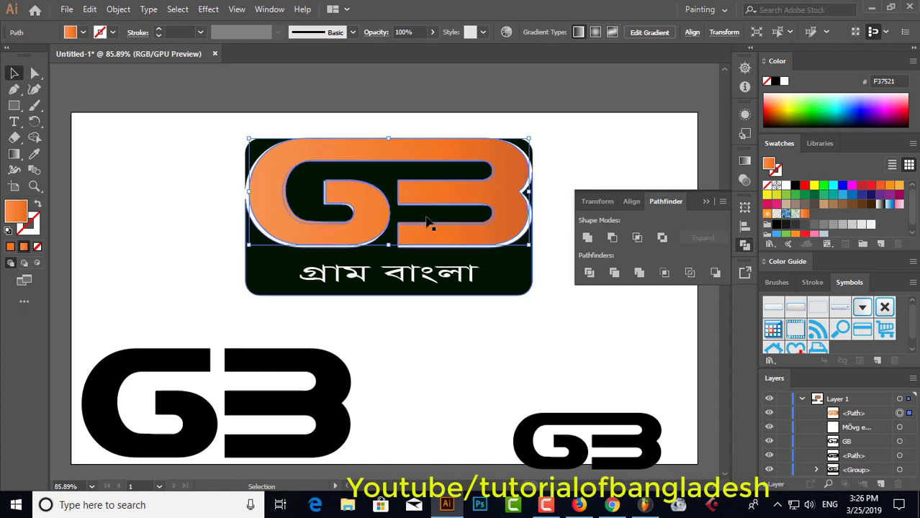
key("ctrl+z")
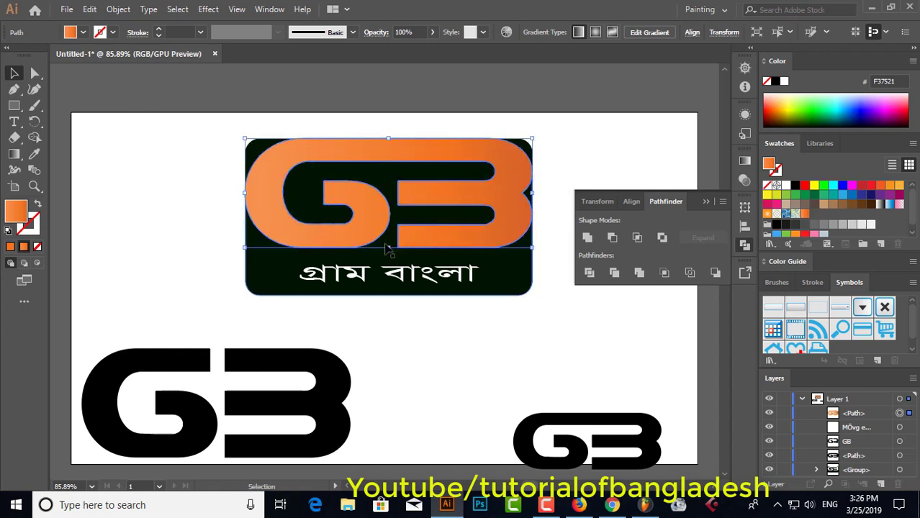
left_click_drag(387, 248, 387, 243)
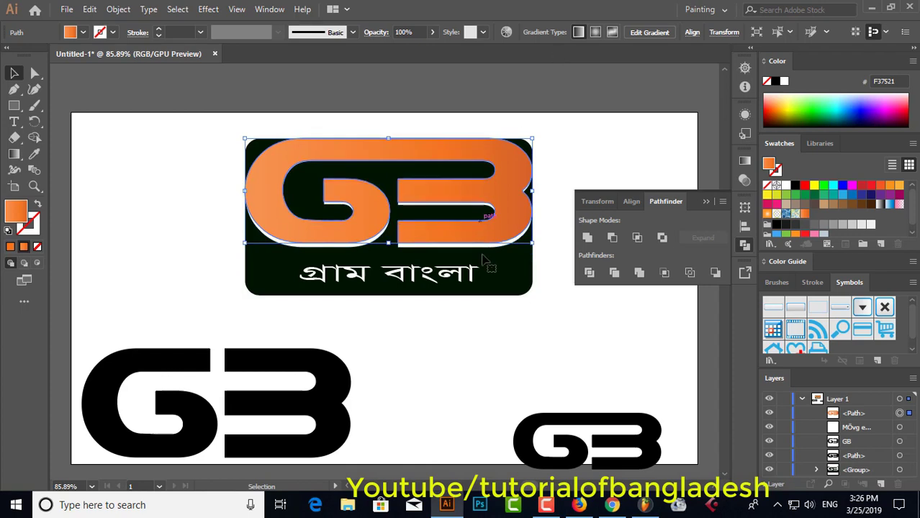
left_click(578, 153)
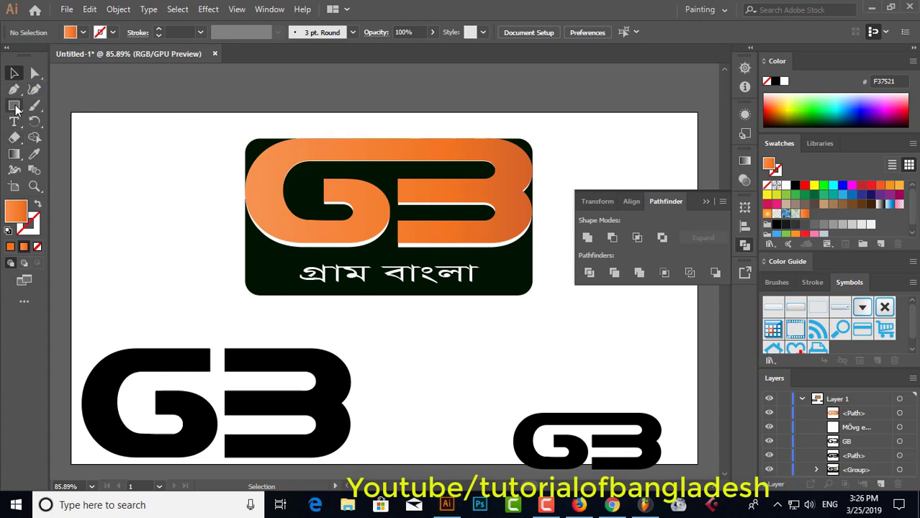
Step: Draw a line across the rectangle between the GB shape and the গ্রাম বাংলা text, with a white 4 pt stroke
left_click_drag(13, 105, 92, 176)
left_click_drag(244, 137, 533, 250)
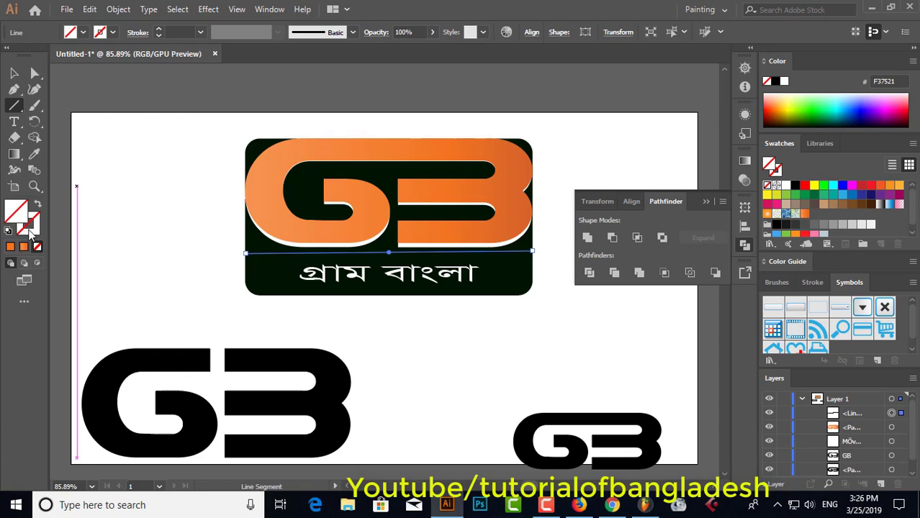
left_click(112, 33)
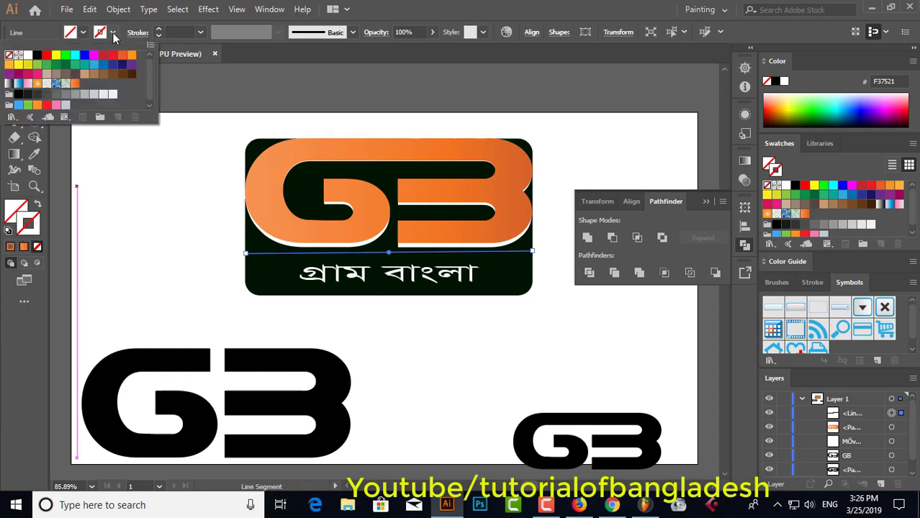
left_click(28, 56)
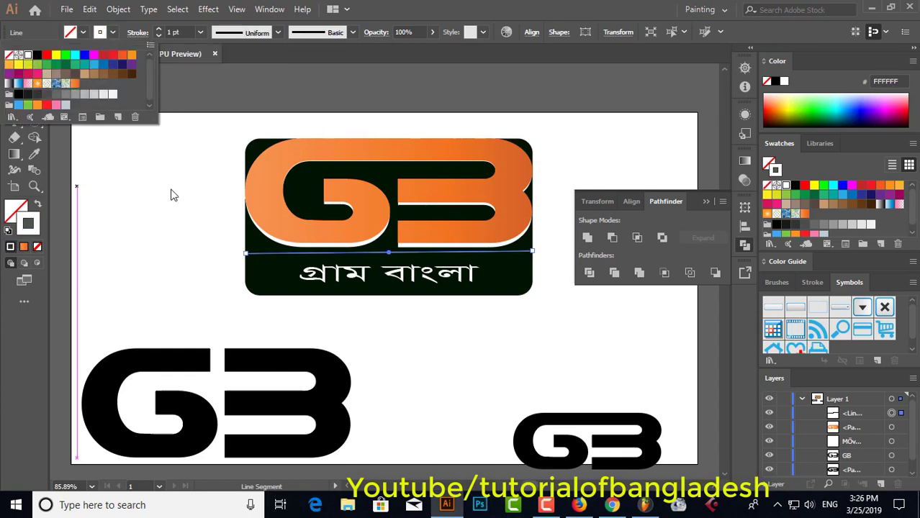
left_click(198, 33)
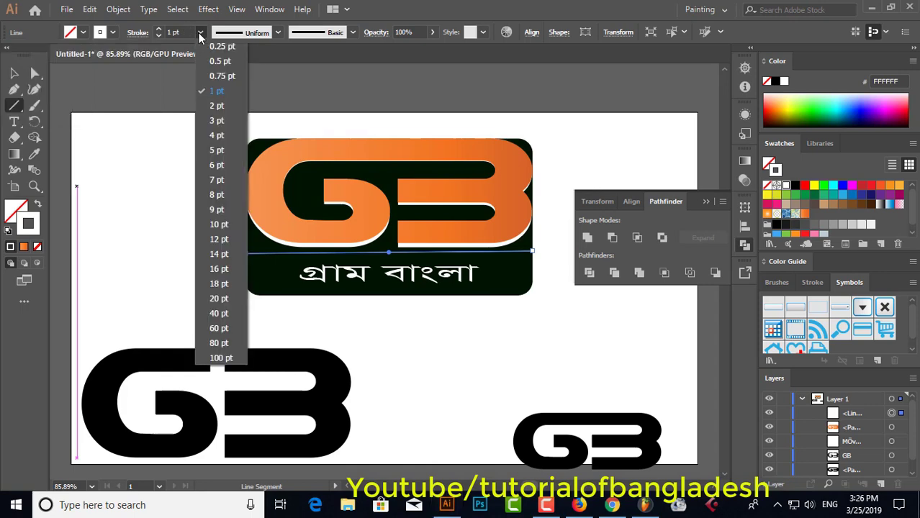
left_click(215, 120)
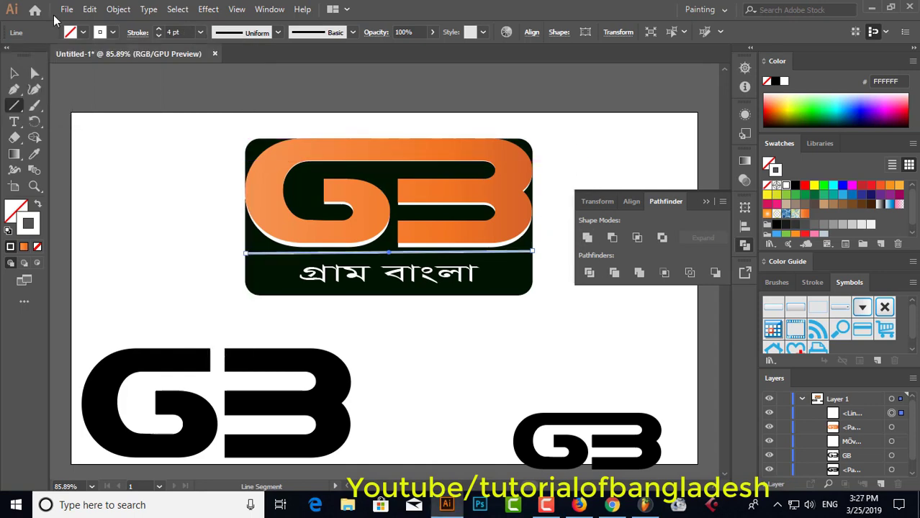
left_click(14, 73)
left_click(242, 186)
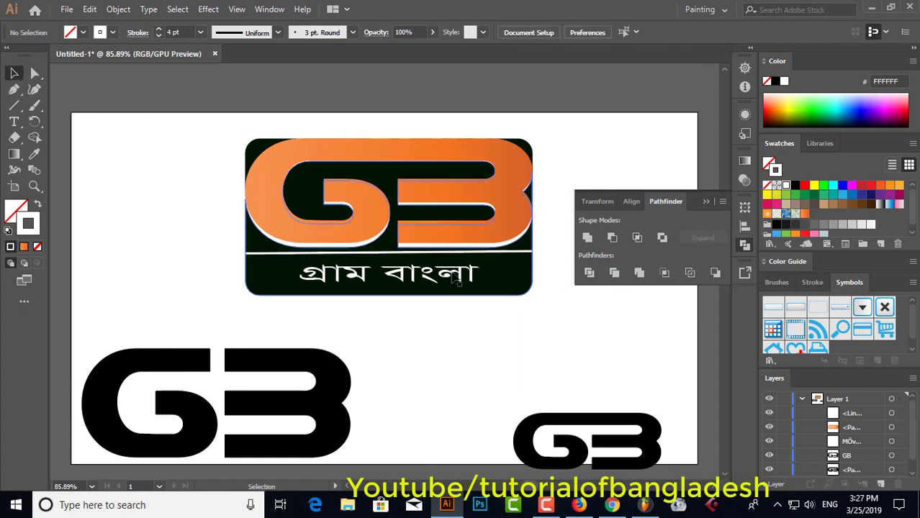
Step: Move the white divider line slightly down, closer to the গ্রাম বাংলা text
left_click(413, 252)
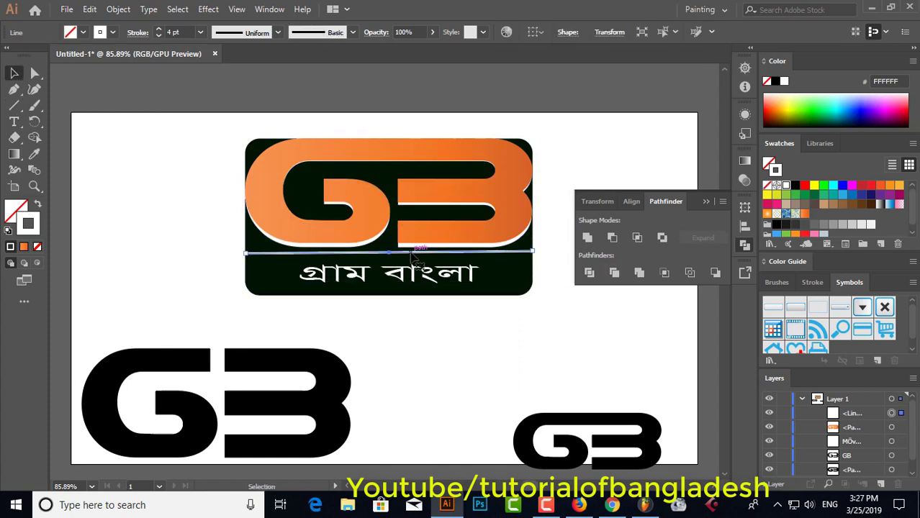
left_click_drag(411, 254, 412, 257)
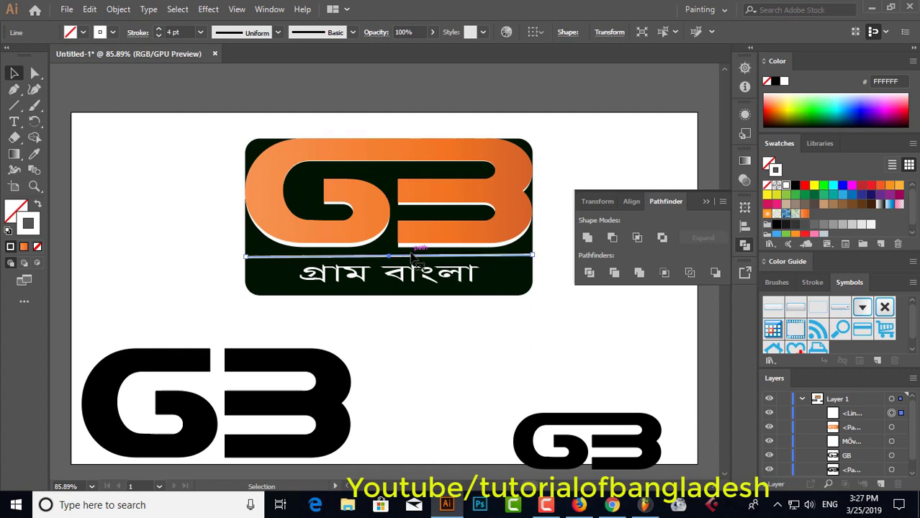
left_click(653, 101)
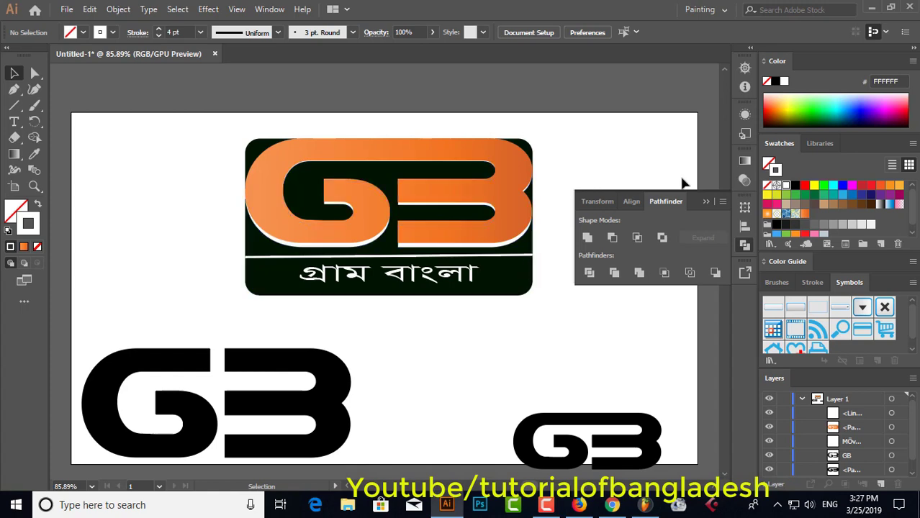
key("ctrl+equal")
key("ctrl+equal")
key("ctrl+equal")
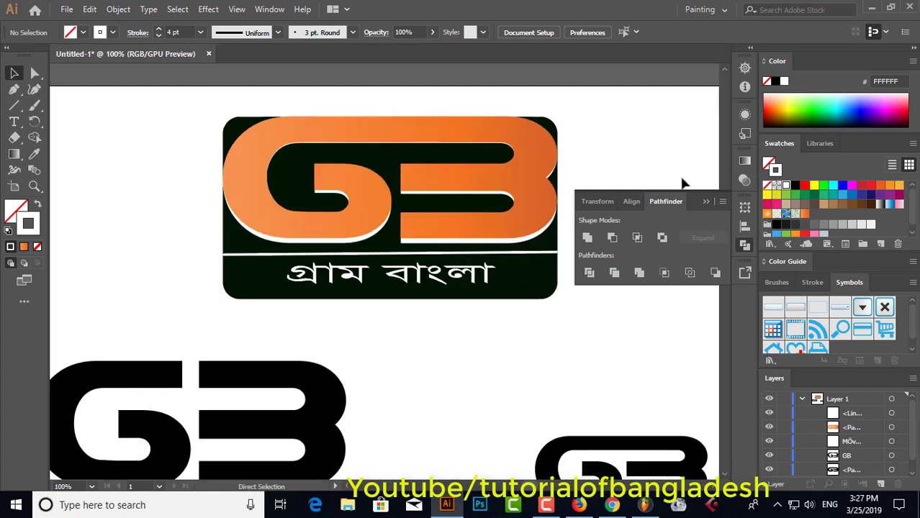
key("ctrl+minus")
key("ctrl+a")
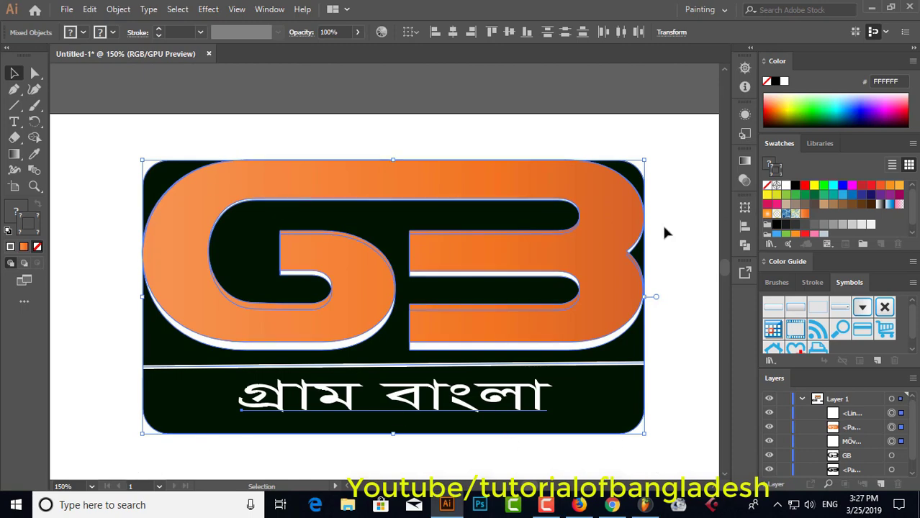
left_click(343, 127)
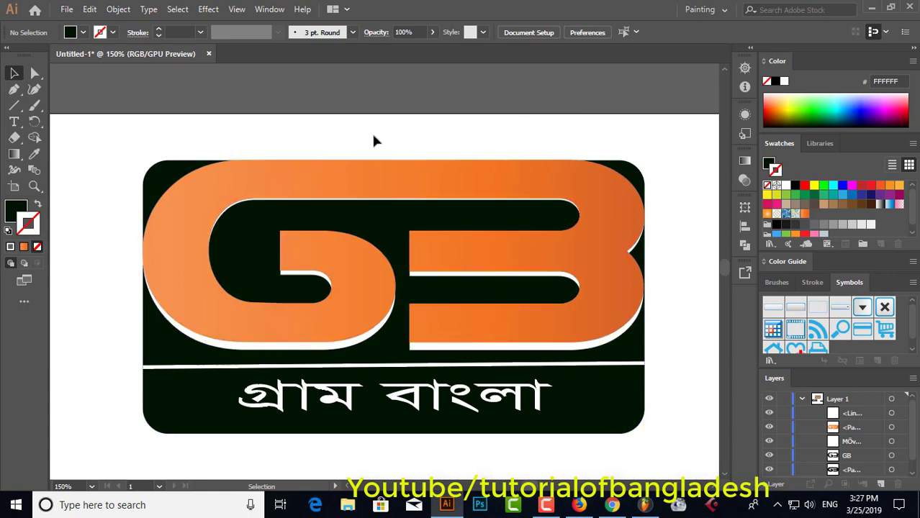
left_click(394, 184)
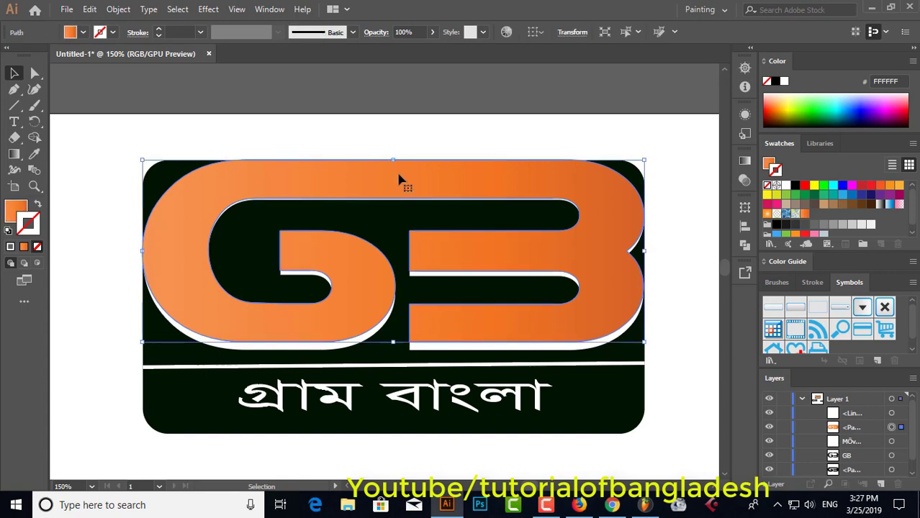
left_click(856, 429)
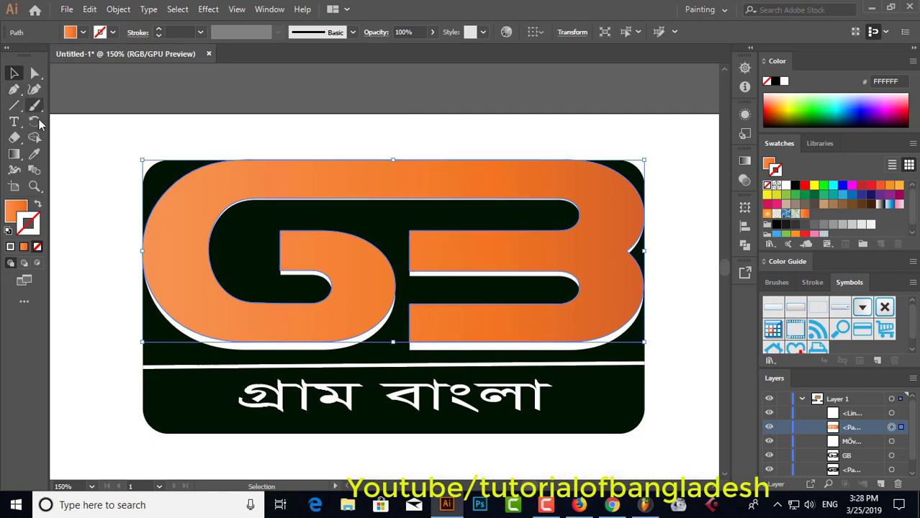
left_click_drag(14, 154, 45, 155)
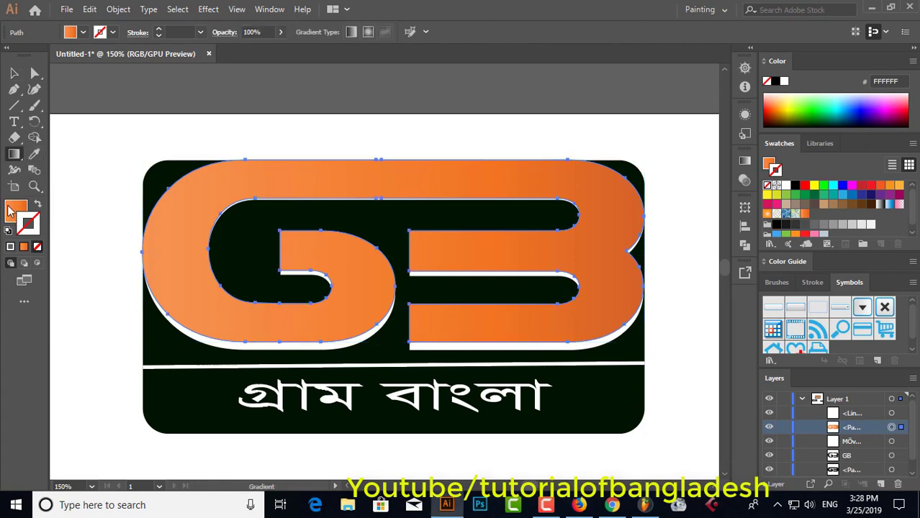
Step: Draw a narrow upright rectangle on the blank artboard beside the logo's upper-left corner and fill it with near-black 020201
left_click(17, 107)
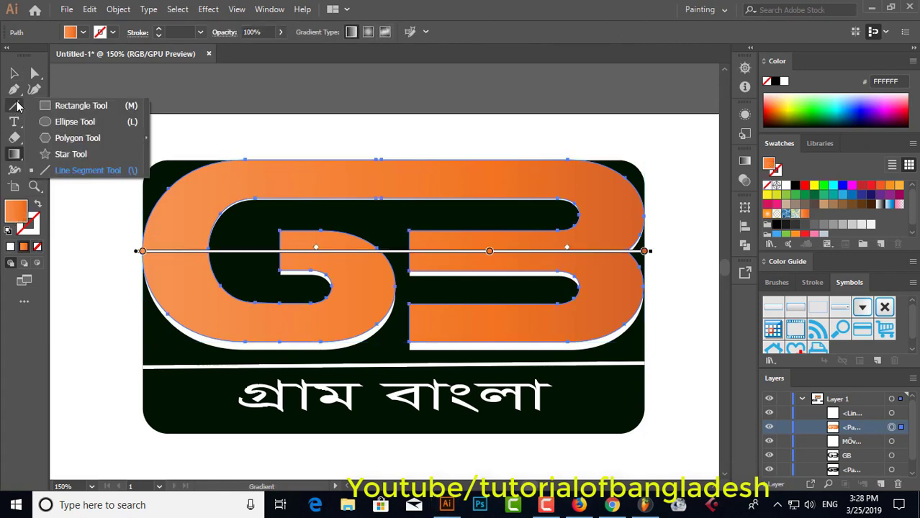
left_click(75, 100)
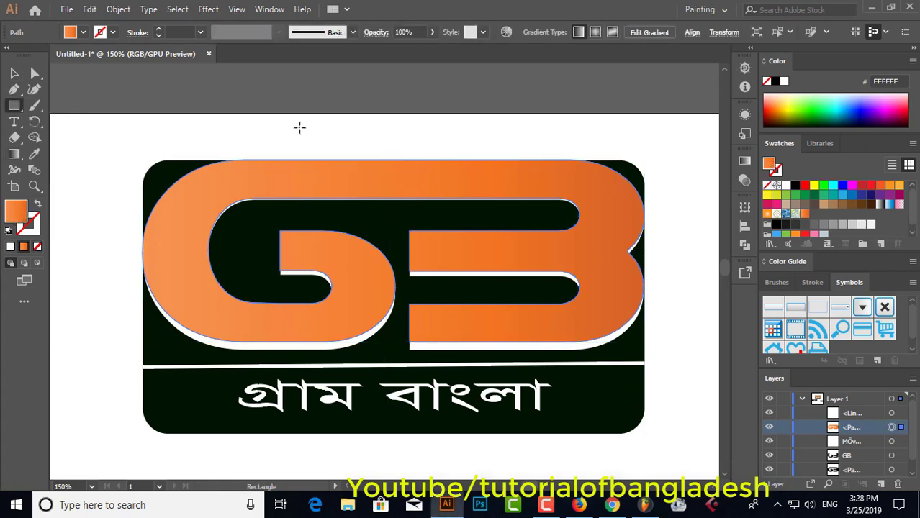
left_click_drag(108, 132, 113, 174)
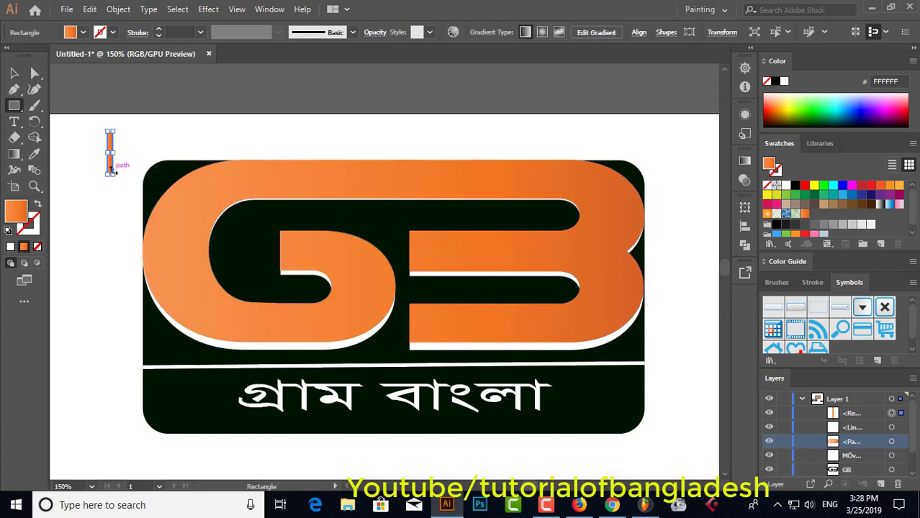
double_click(17, 210)
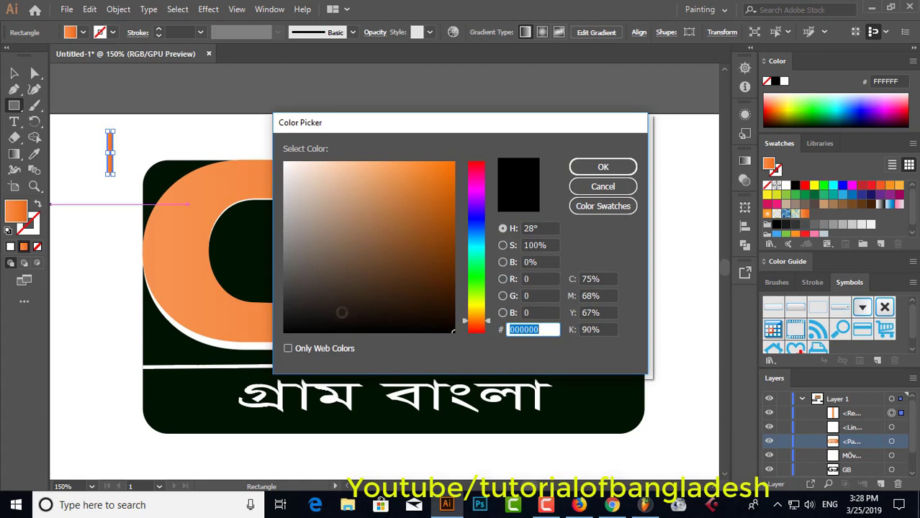
left_click(338, 331)
left_click(602, 167)
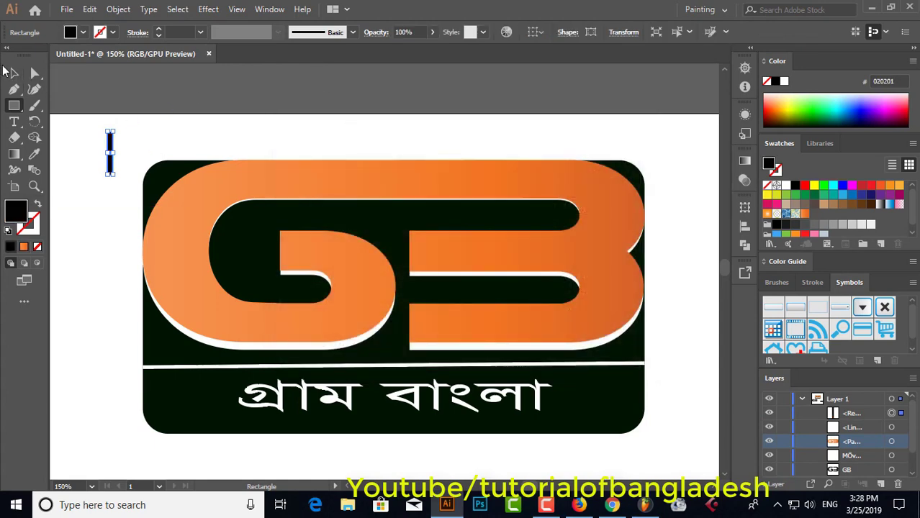
Step: Place the narrow black rectangle across the middle of the GB shape's upper bar, tilted to the right and spanning the bar's full height
left_click(13, 73)
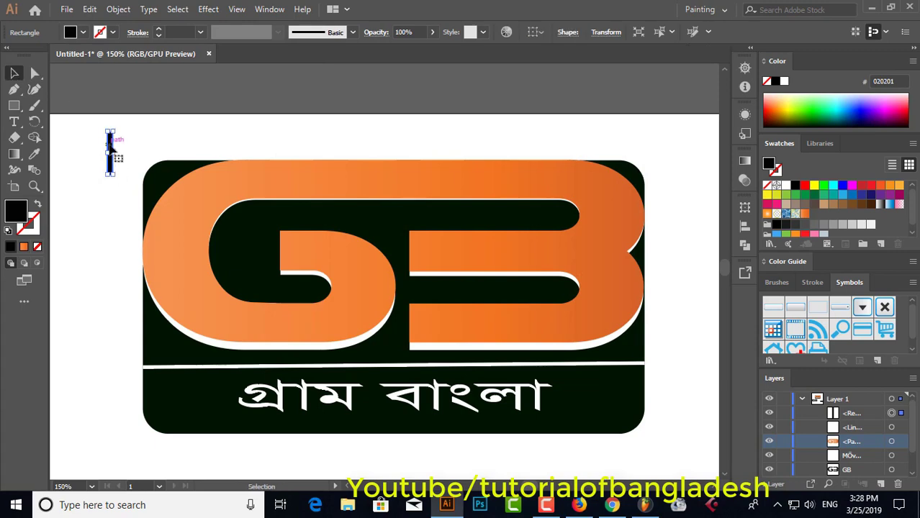
left_click_drag(111, 146, 375, 149)
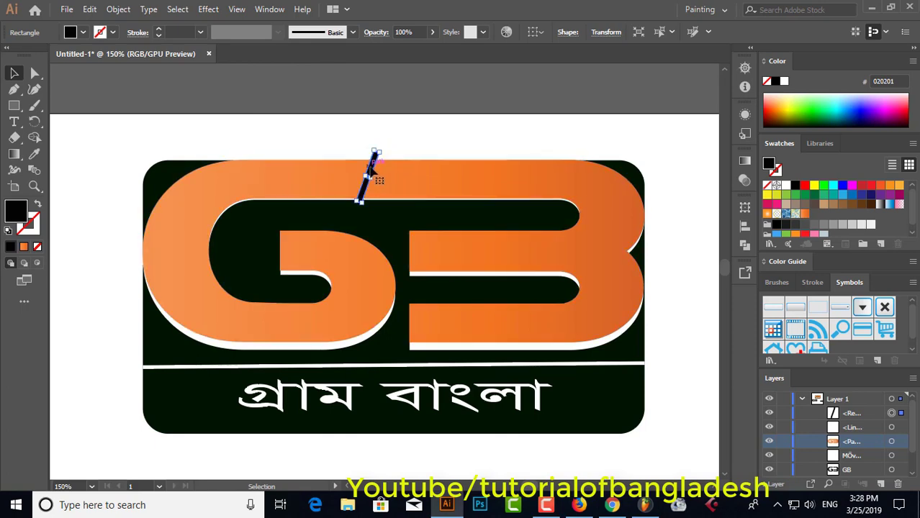
Step: Duplicate the slanted black bar twice so three parallel bars cross the middle of the orange GB shape's upper bar
left_click_drag(374, 170, 431, 205)
left_click(352, 141)
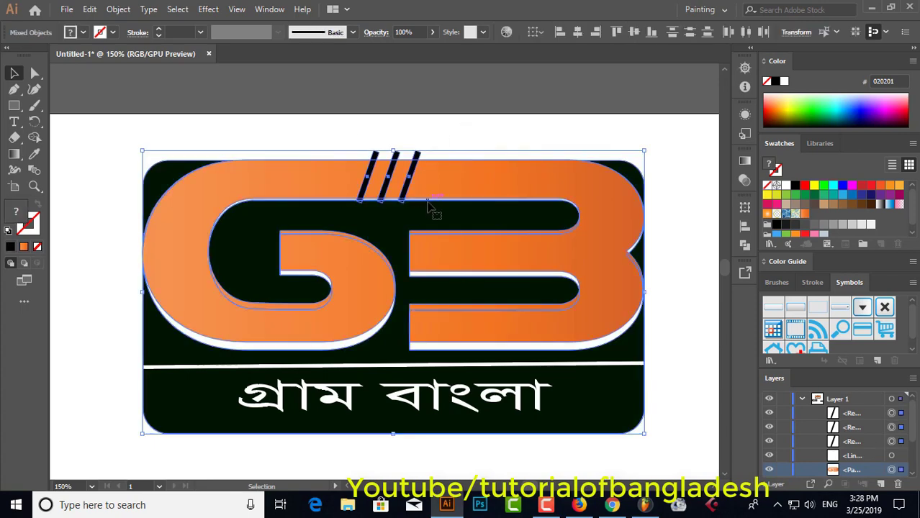
left_click_drag(365, 149, 431, 167)
left_click(531, 31)
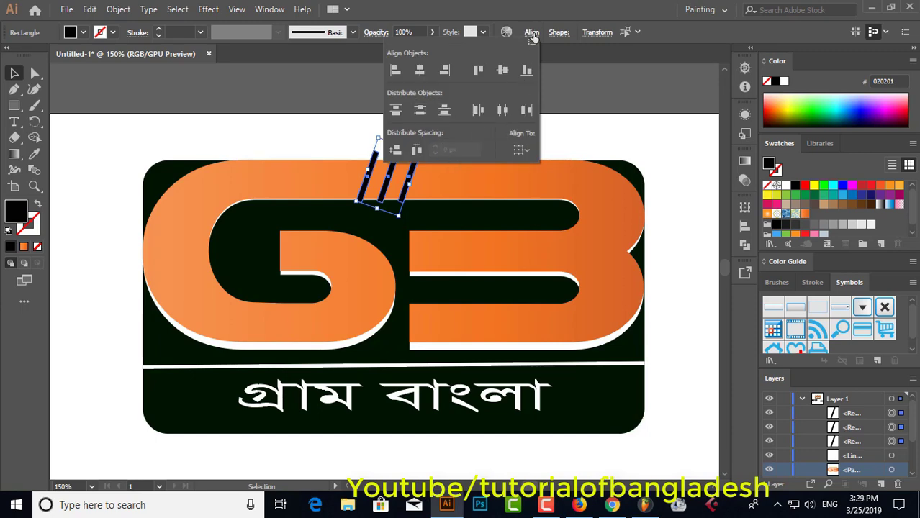
left_click(576, 81)
Step: Cut the three slanted bars out of the orange GB shape with the Pathfinder Exclude operation
left_click(299, 173)
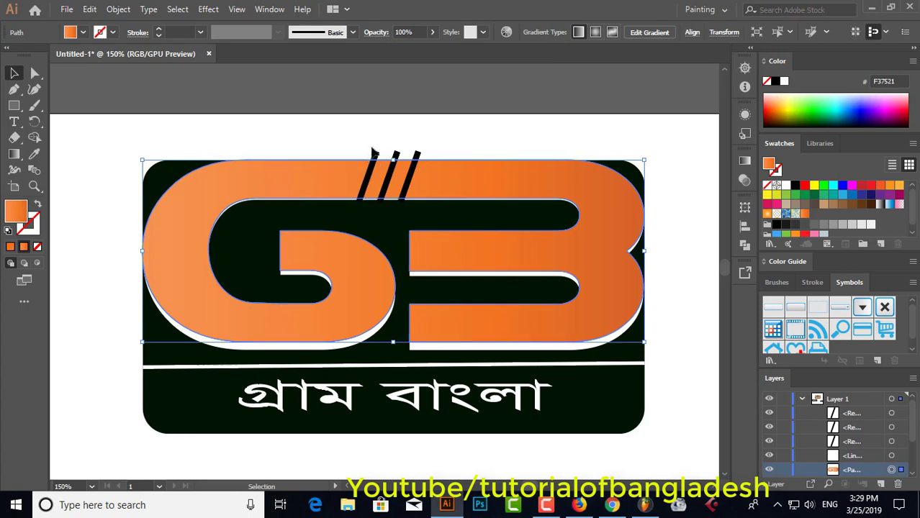
left_click_drag(378, 146, 428, 165)
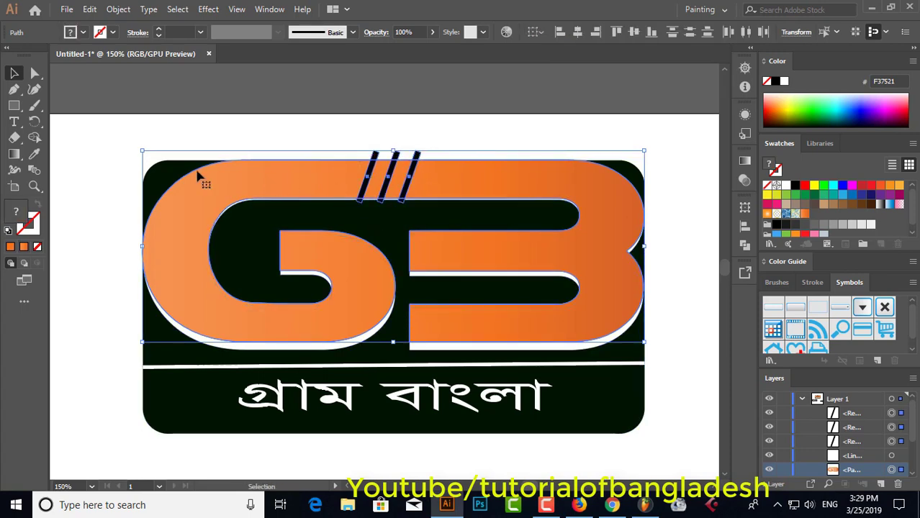
left_click(746, 245)
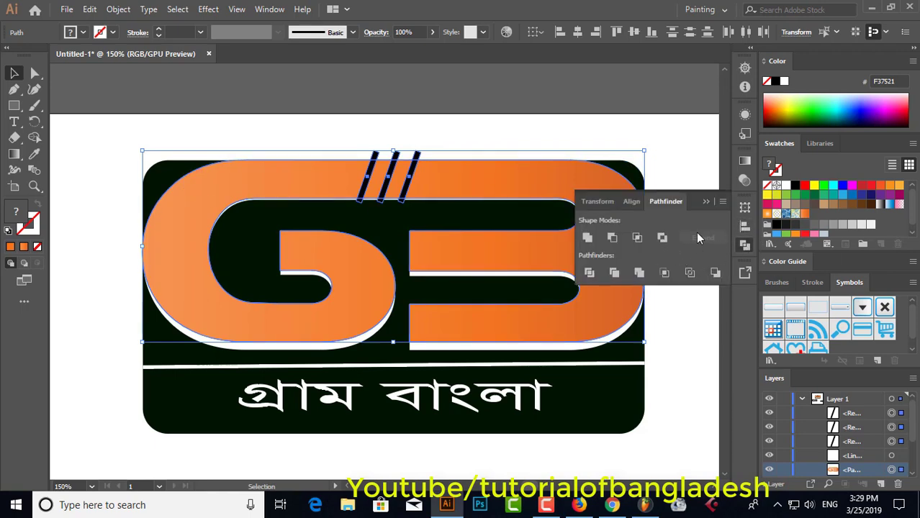
left_click(637, 239)
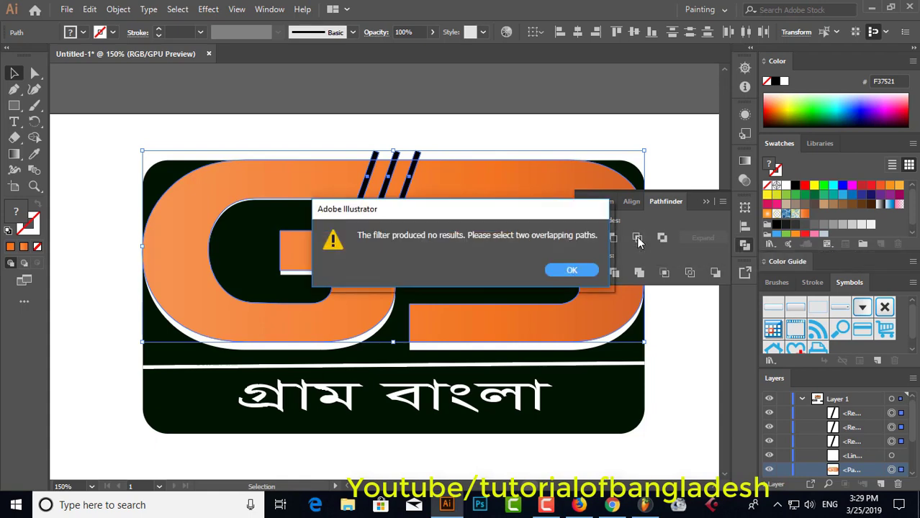
left_click(576, 272)
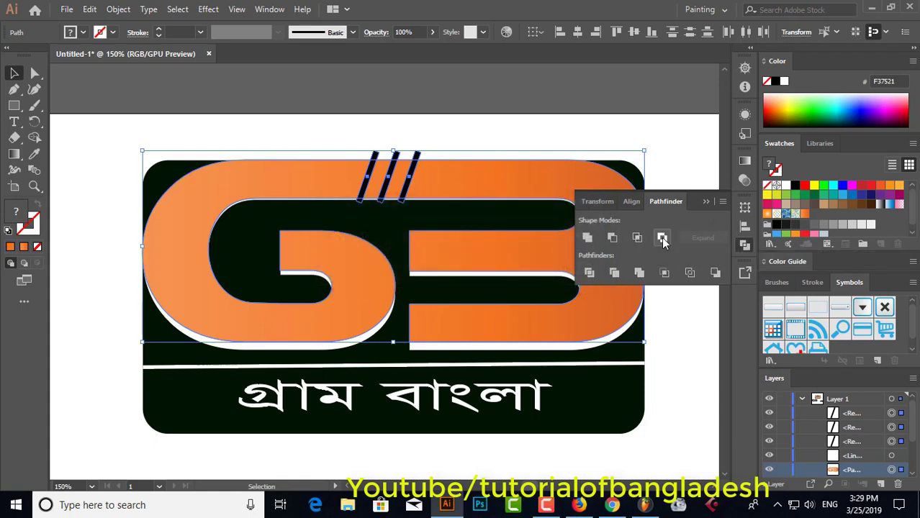
left_click(662, 239)
Step: Fill the cut GB group with the orange gradient from the Brights gradient library
left_click(768, 245)
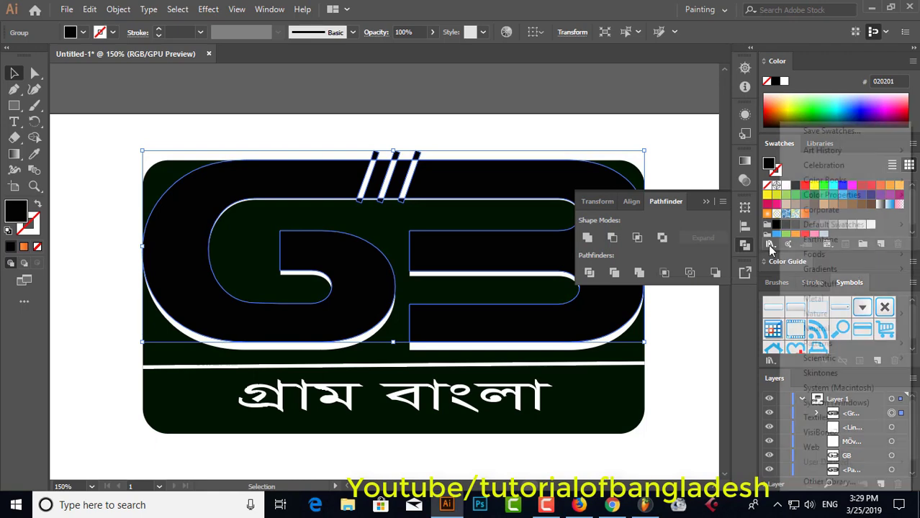
mouse_move(823, 274)
left_click(669, 208)
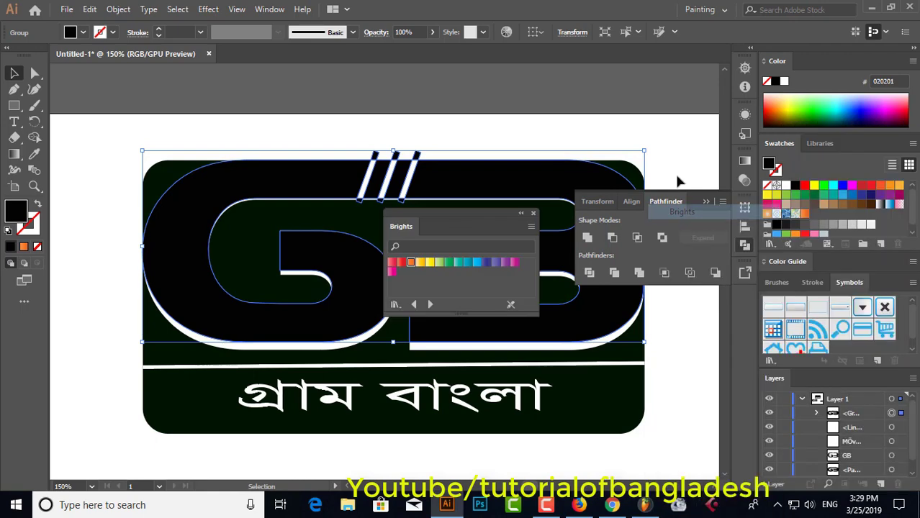
left_click(410, 263)
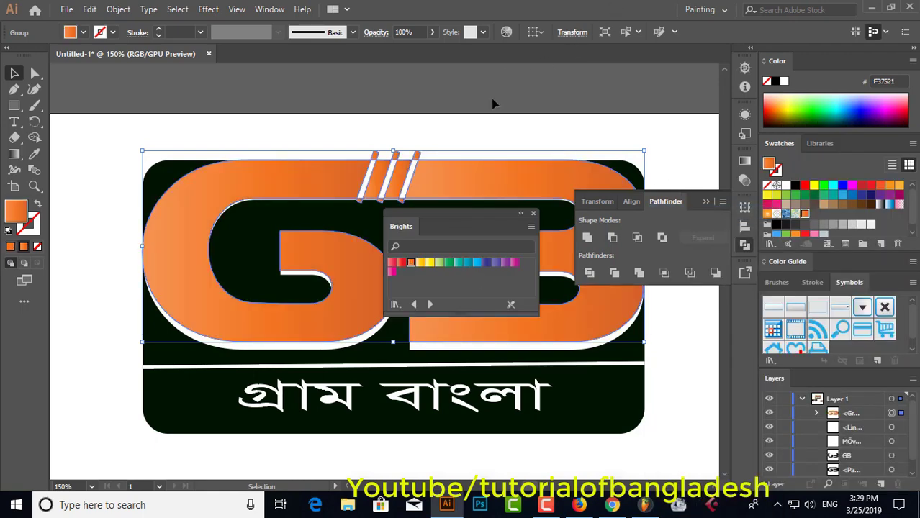
left_click(484, 126)
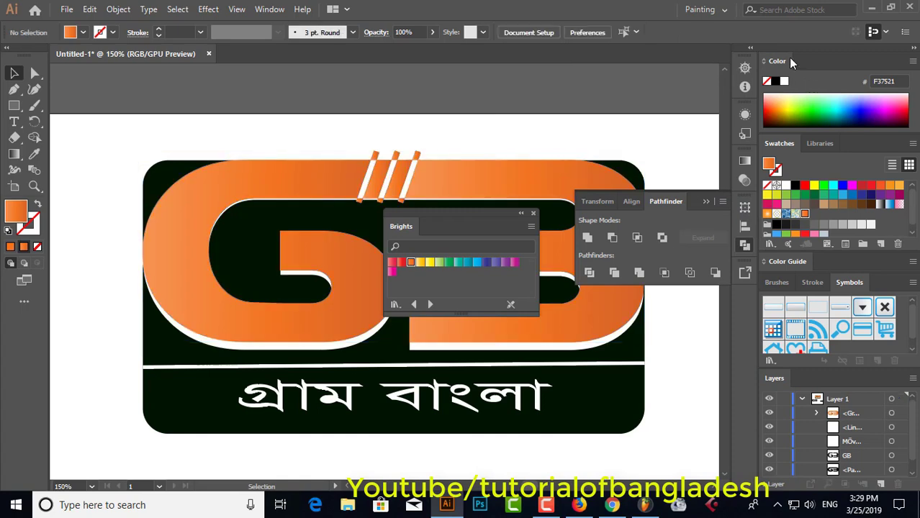
left_click(705, 200)
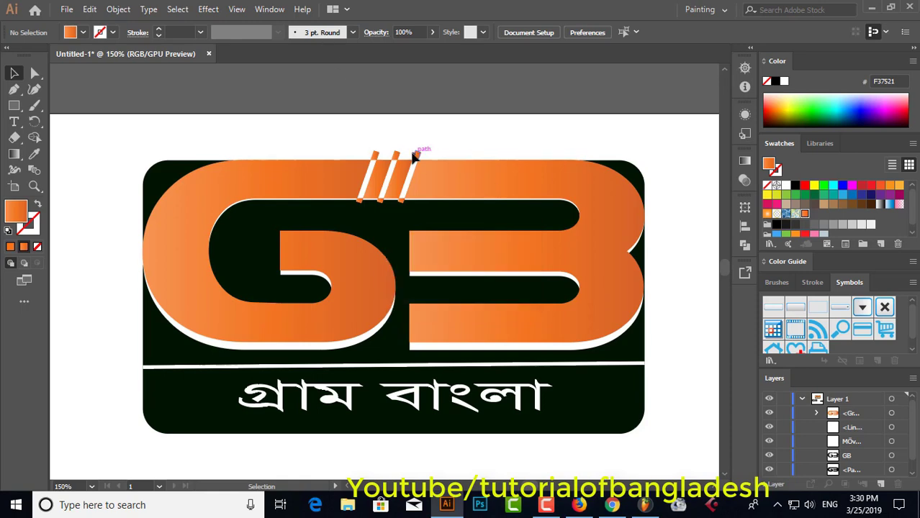
Step: Delete the leftover bar ends that stick out above and below the orange GB shape's upper bar
scroll(415, 156, "up", 2)
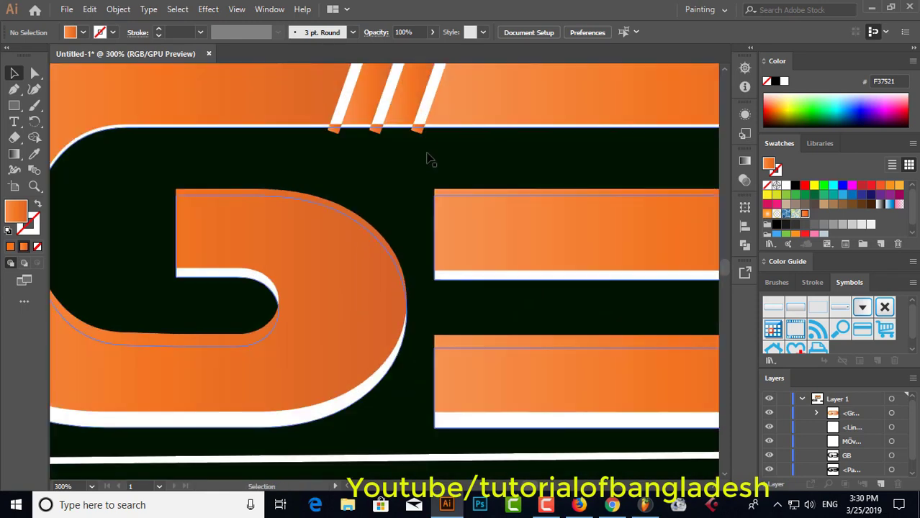
key("a")
left_click(417, 194)
left_click(436, 217)
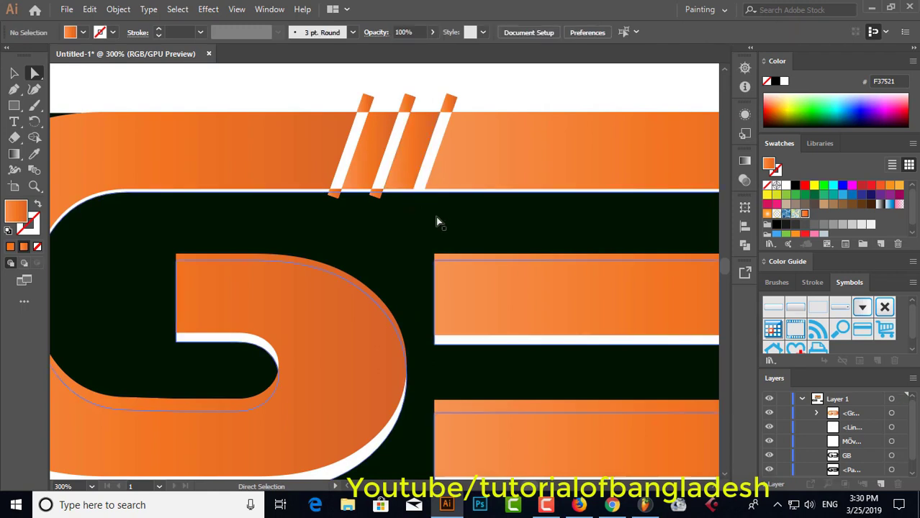
left_click_drag(376, 194, 335, 191)
left_click(359, 203)
left_click(340, 200)
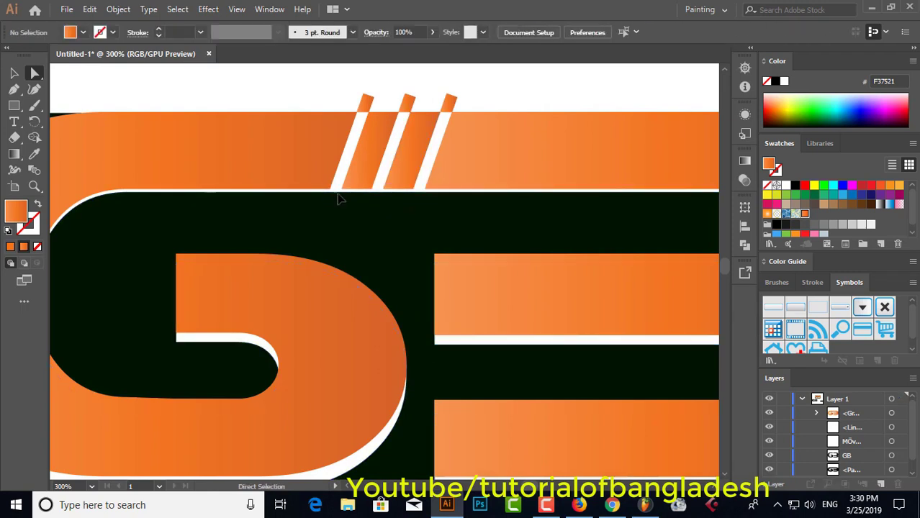
left_click_drag(366, 97, 362, 112)
left_click_drag(412, 95, 446, 112)
left_click(458, 102)
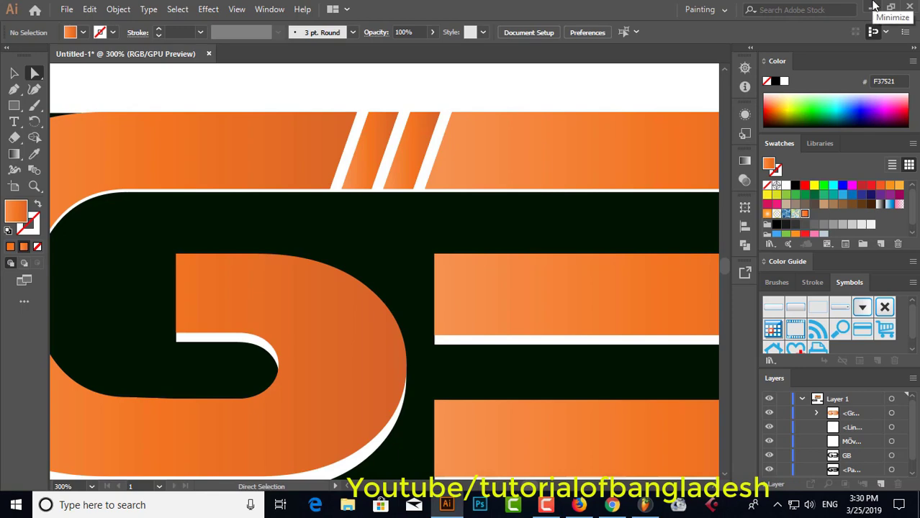
Step: Move the small black GB shape up so it sits fully on the artboard, below the finished logo
key("ctrl+1")
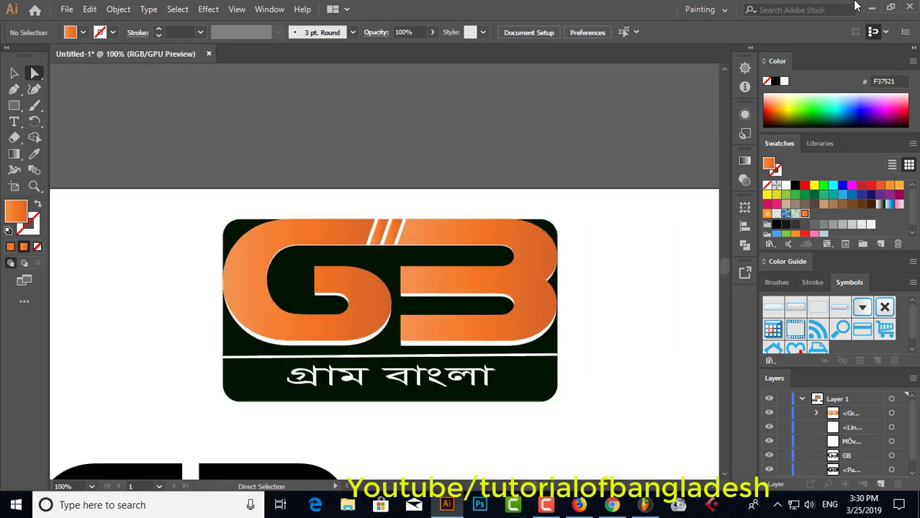
scroll(554, 374, "down", 5)
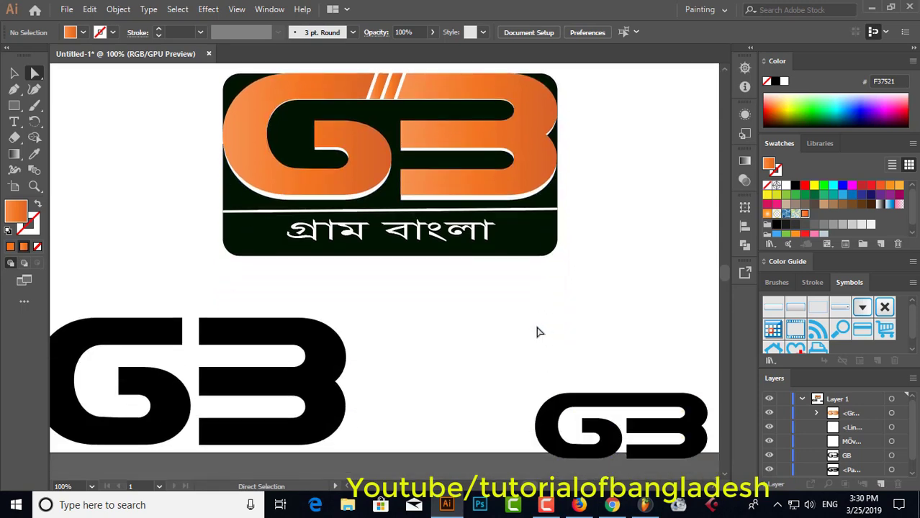
left_click_drag(620, 363, 623, 277)
left_click(679, 248)
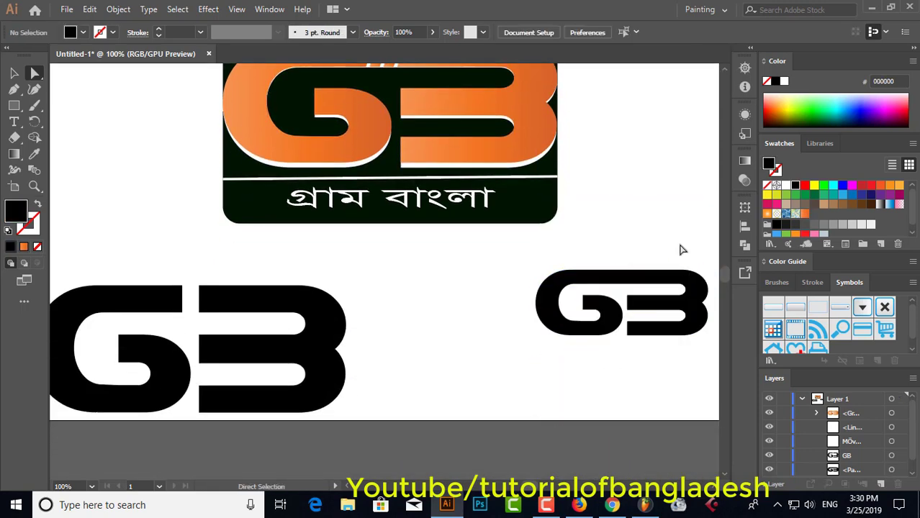
Step: Draw a narrow black rectangle, tilt it to the right and copy it into three bars across the small GB's upper bar
left_click(13, 106)
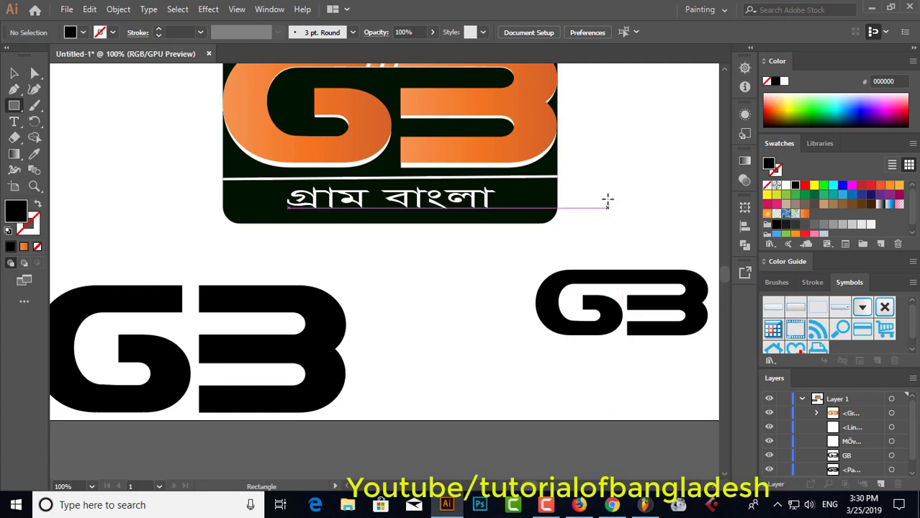
left_click_drag(618, 212, 648, 268)
left_click(13, 72)
left_click_drag(615, 238, 706, 252)
Step: Try the Pathfinder Minus Front operation on the three slanted bars over the small black GB, and undo it
key("ctrl+plus")
key("ctrl+plus")
key("ctrl+plus")
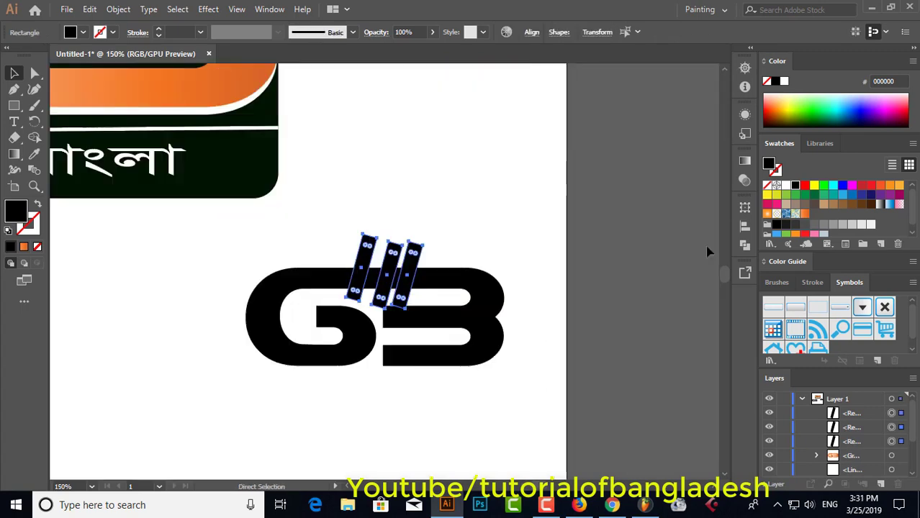
scroll(539, 181, "down", 2)
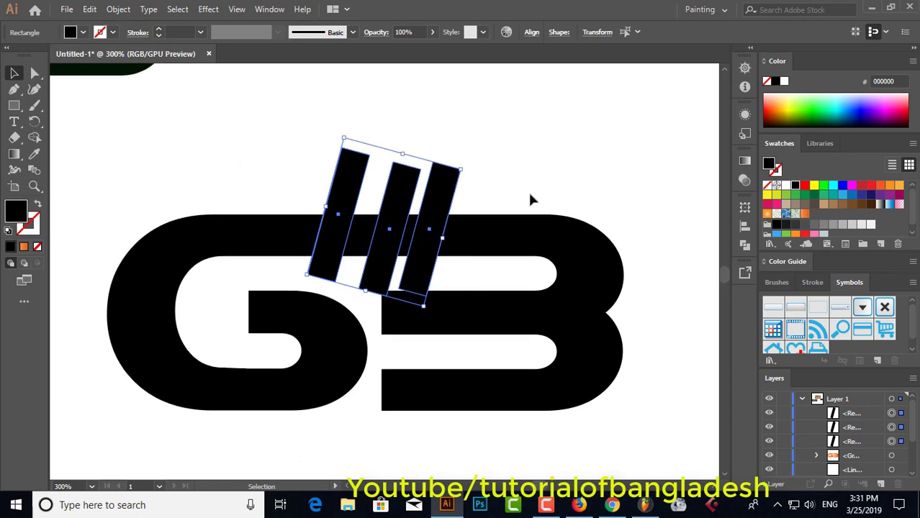
left_click(508, 232)
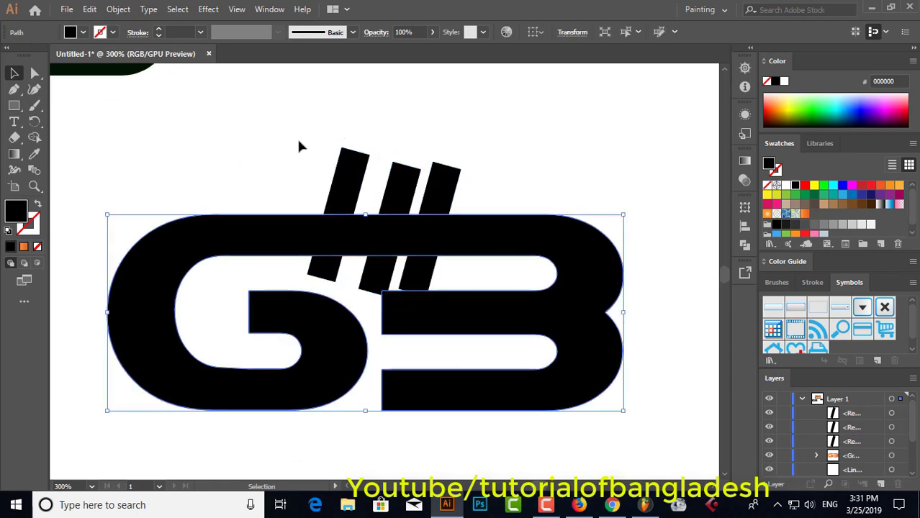
left_click_drag(303, 141, 450, 203)
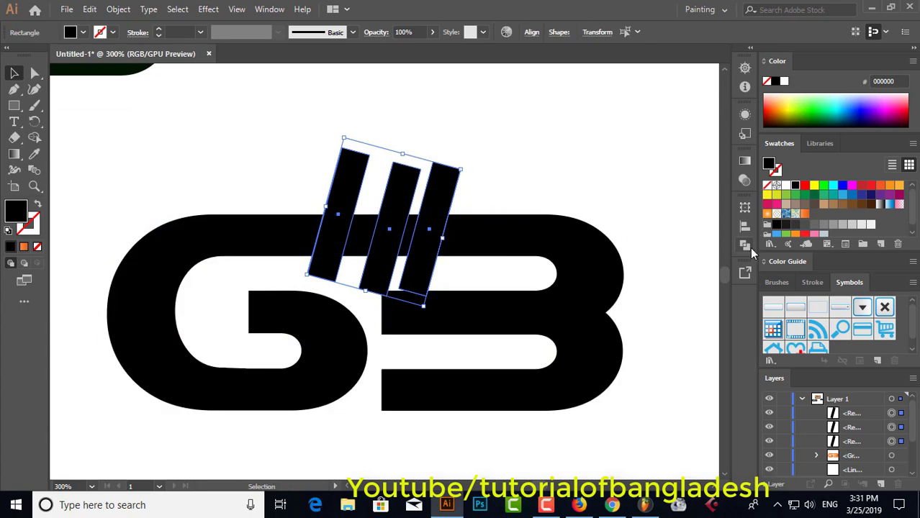
left_click(745, 246)
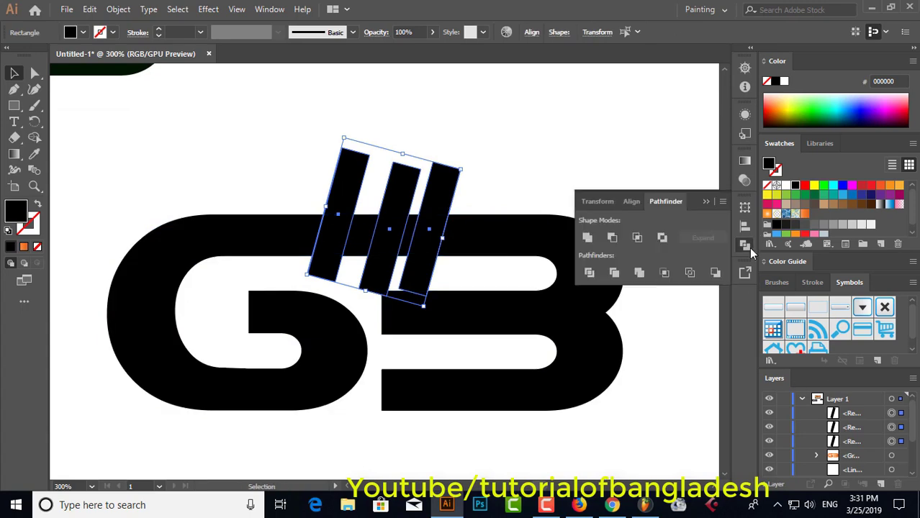
left_click(611, 237)
key("ctrl+z")
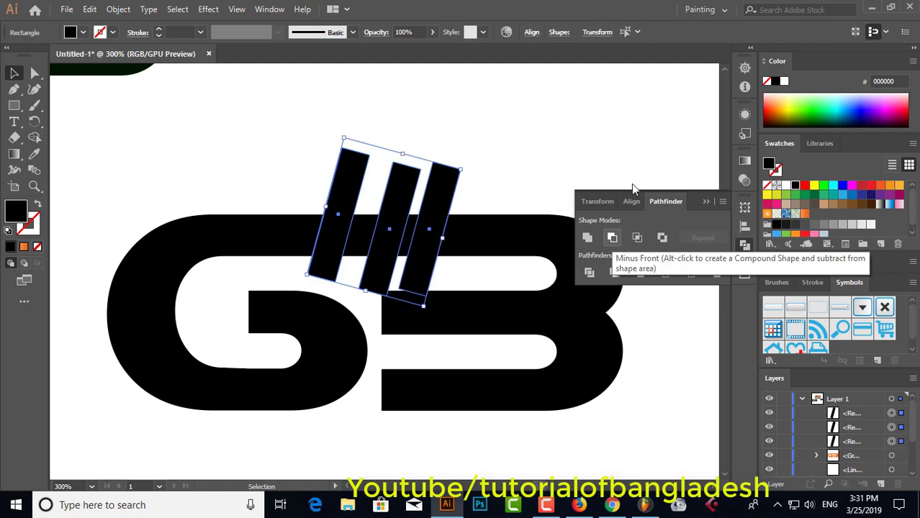
Step: Distribute the three slanted bars evenly by their vertical and horizontal centers
left_click(532, 33)
left_click(421, 113)
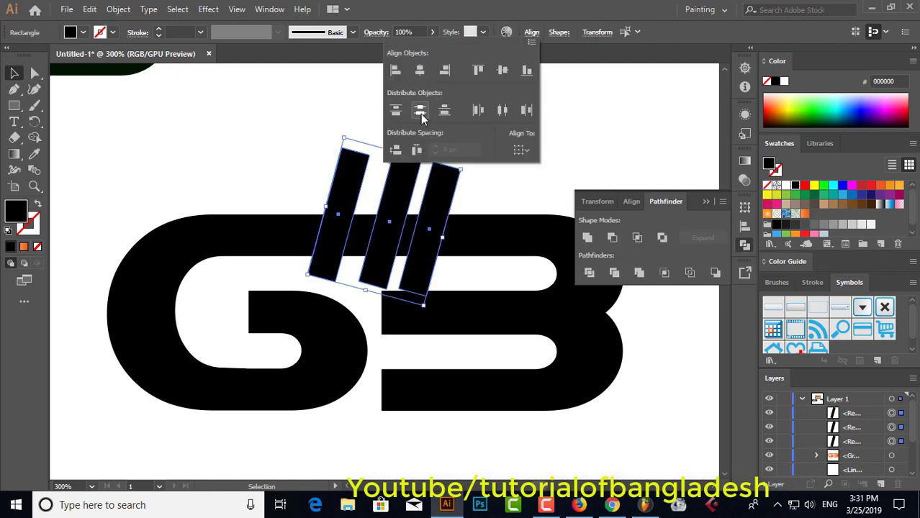
left_click(501, 111)
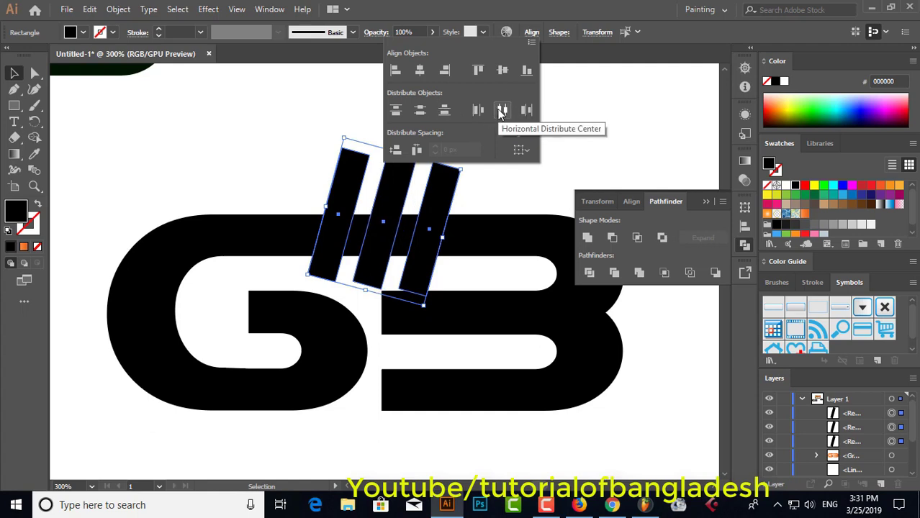
Step: Cut the three slanted bars out of the small black GB shape with the Pathfinder Exclude operation
left_click(484, 229, "shift")
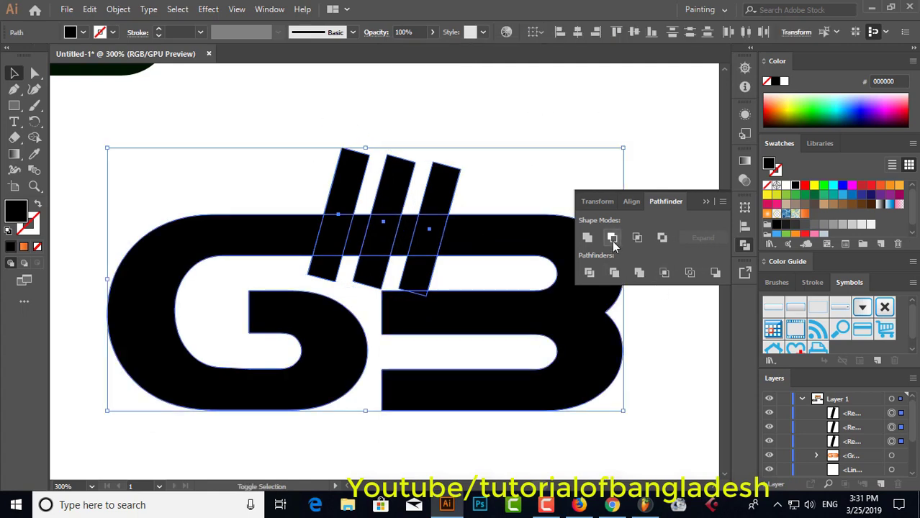
left_click(662, 238)
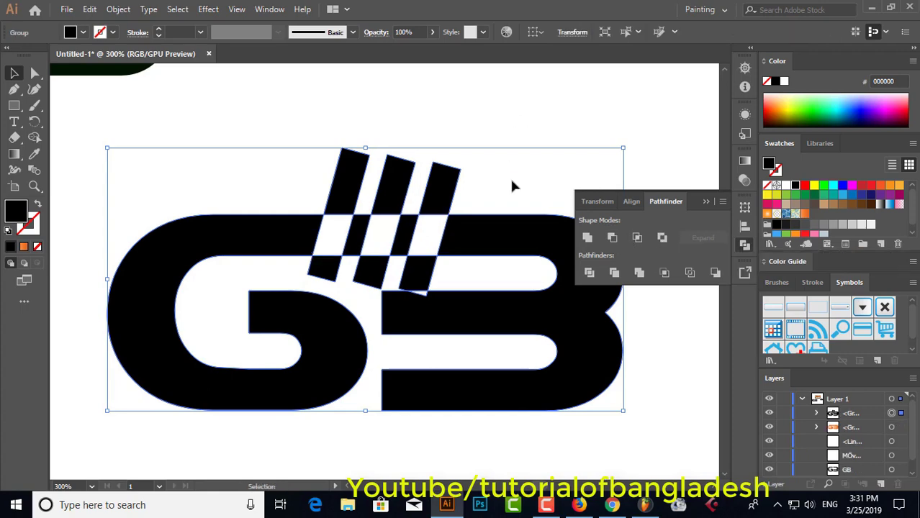
left_click(572, 128)
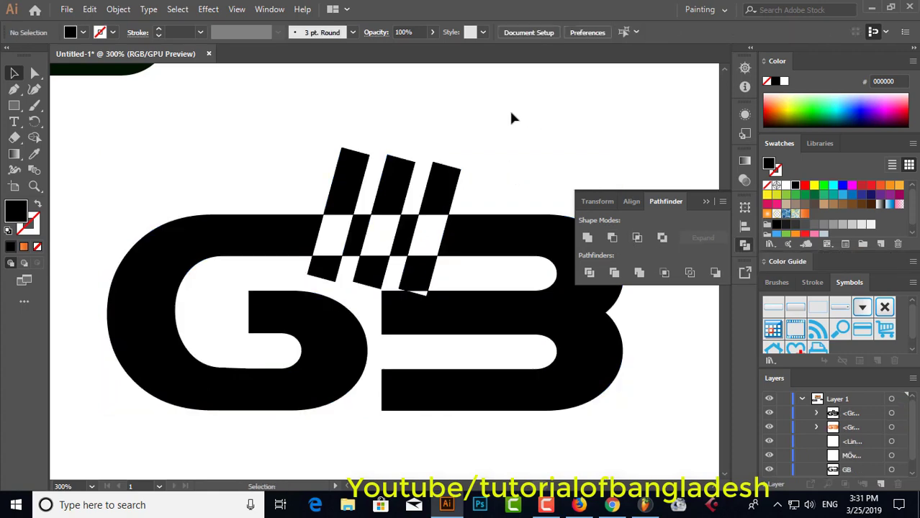
Step: Ungroup the cut GB artwork and delete the leftover bar piece between the B's upper and middle arms
left_click(352, 169)
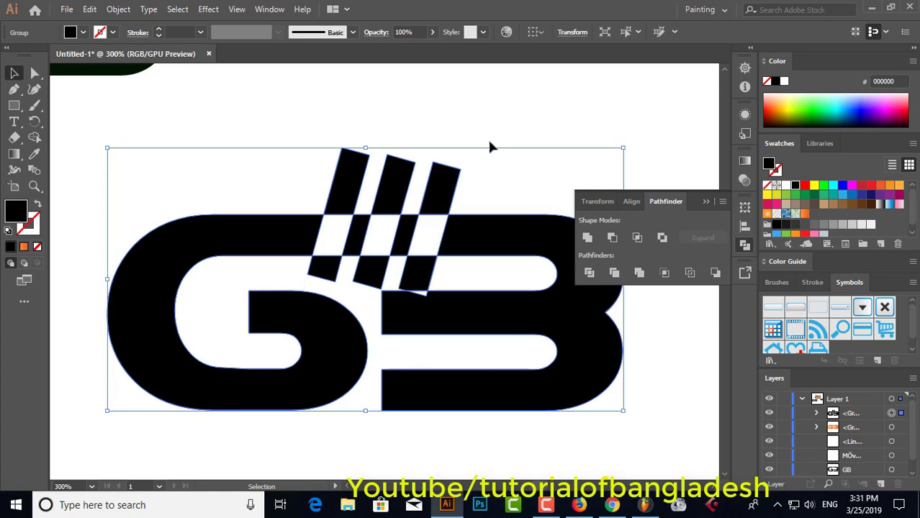
right_click(403, 226)
left_click(426, 333)
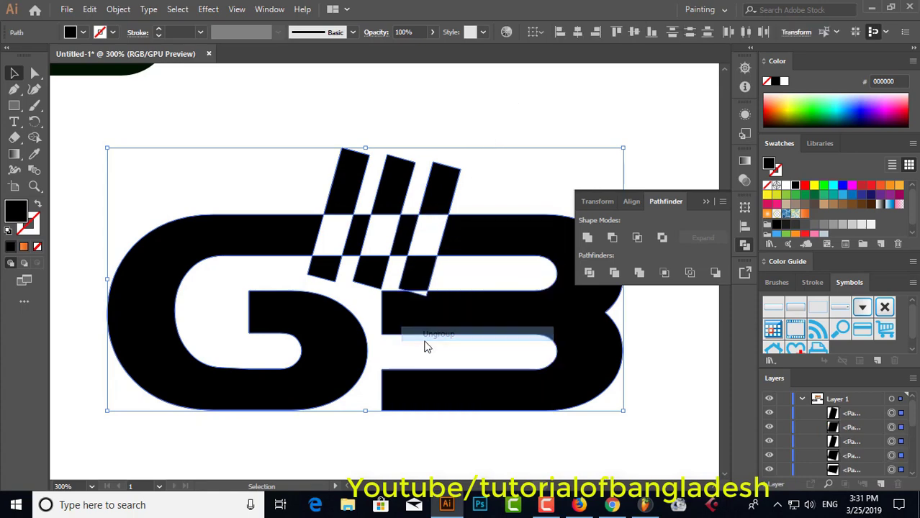
left_click(574, 122)
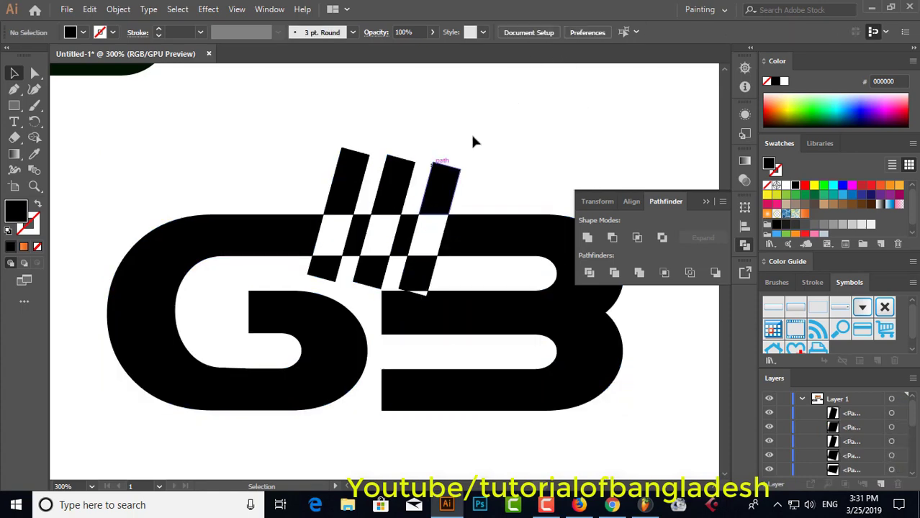
left_click(421, 282)
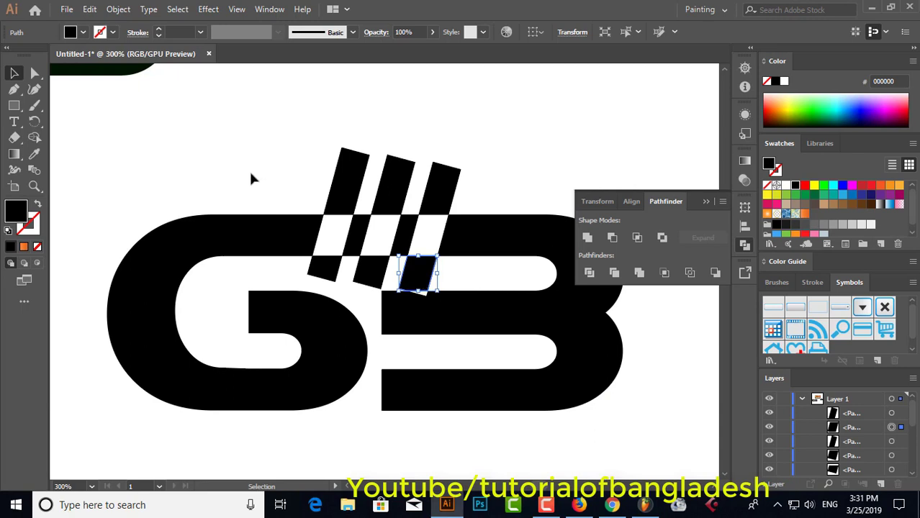
left_click(35, 74)
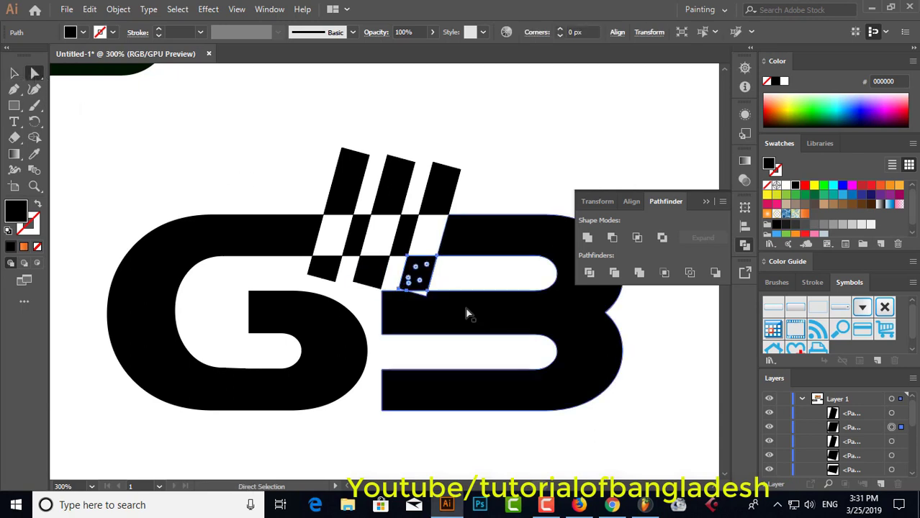
key("Delete")
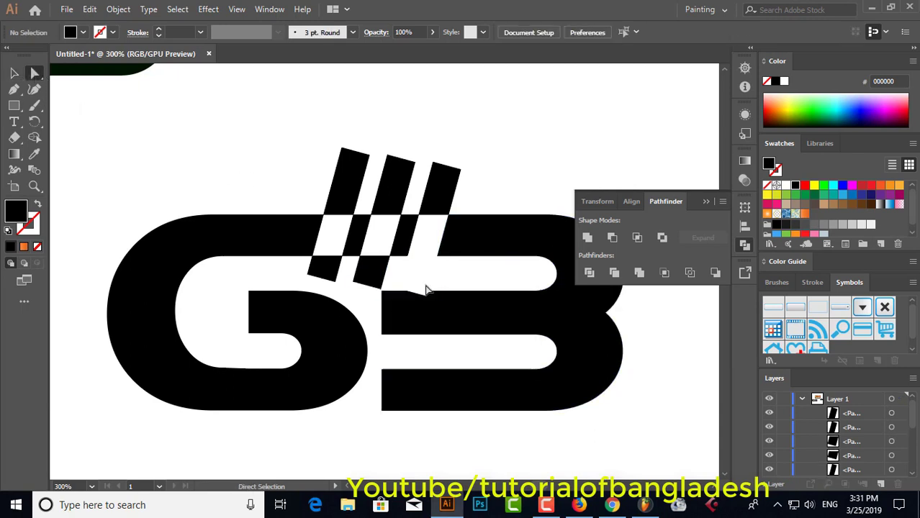
Step: Remove the anchor point of the small notch in the upper edge of the B's middle arm
left_click(415, 293)
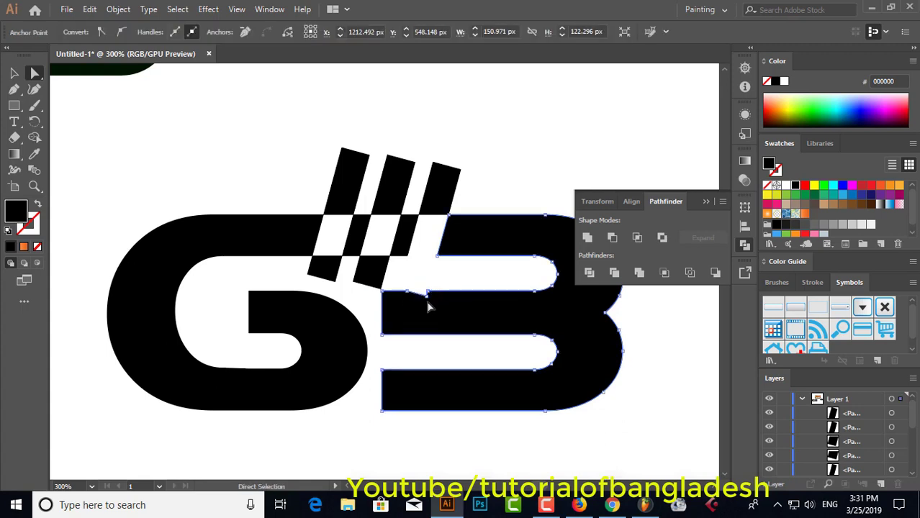
left_click(428, 293)
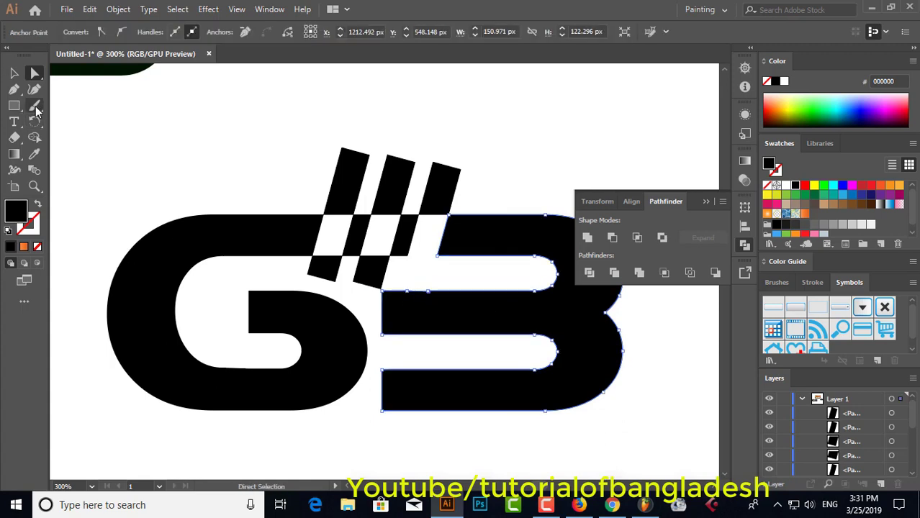
left_click_drag(20, 91, 70, 91)
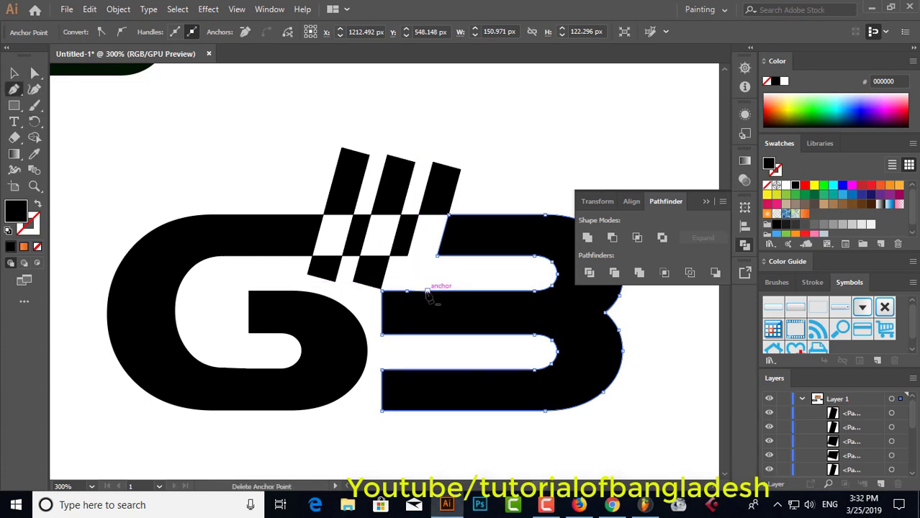
left_click(428, 292)
left_click(13, 73)
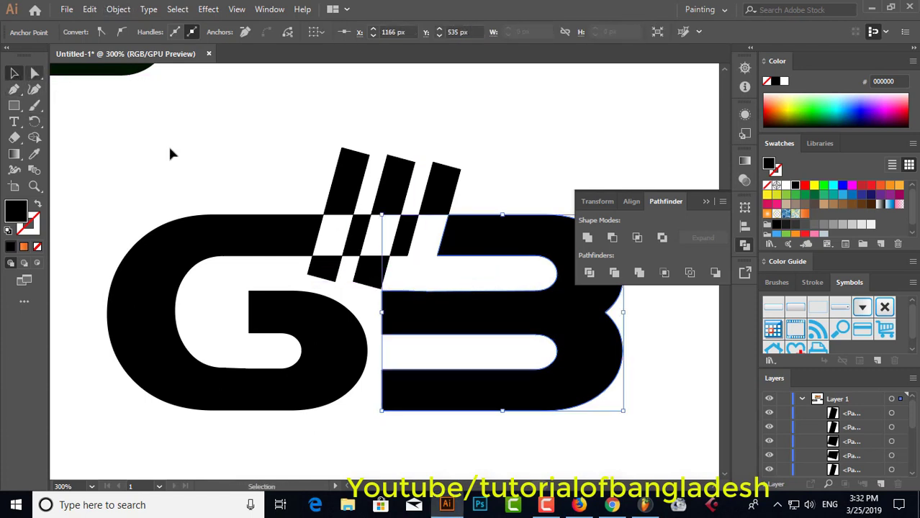
left_click(525, 138)
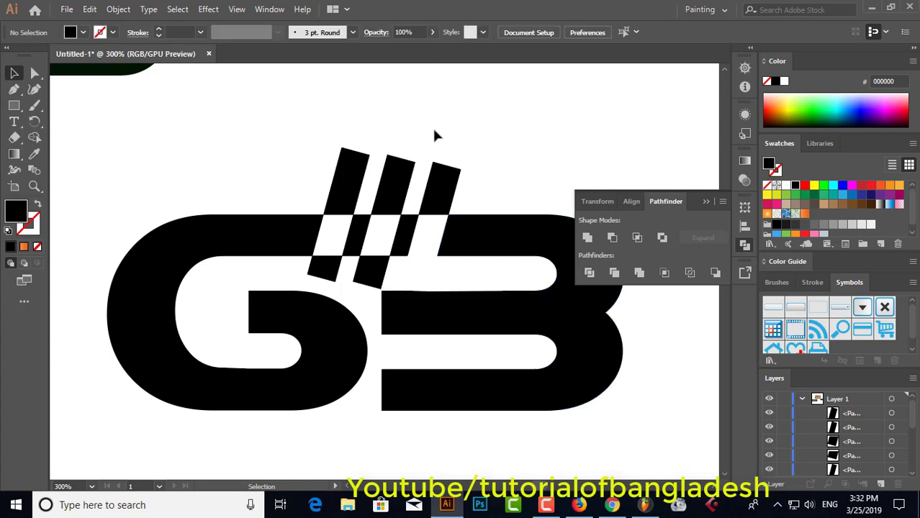
Step: Delete the remaining slanted bar pieces sticking out above and below the GB's upper bar
left_click(440, 176)
key("Delete")
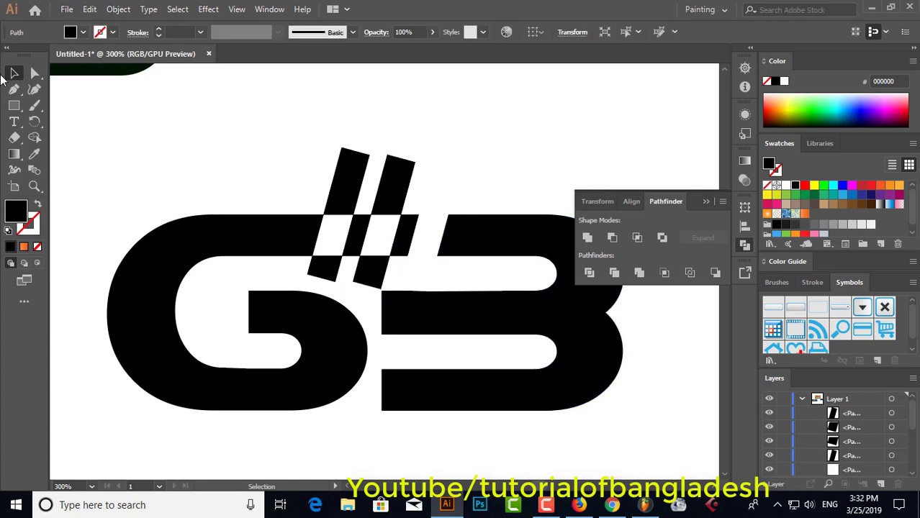
left_click(386, 181)
key("Delete")
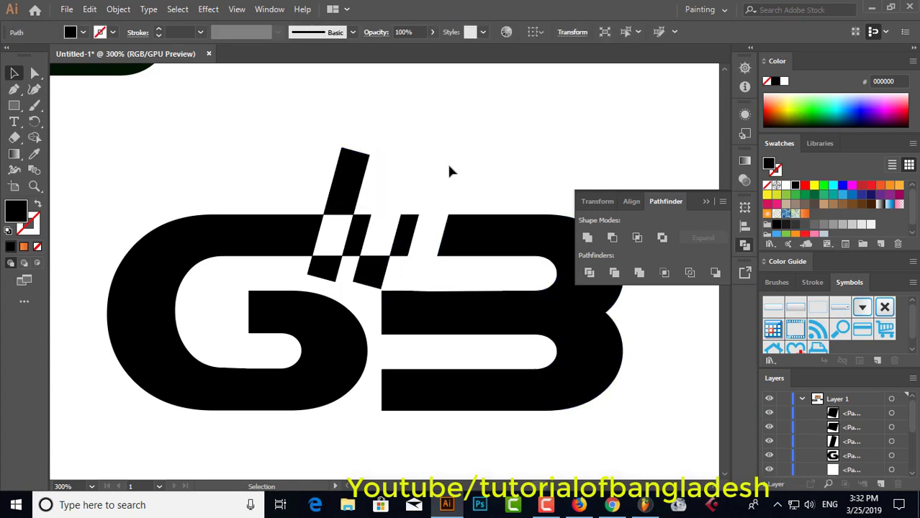
left_click(370, 277)
key("Delete")
left_click(324, 267)
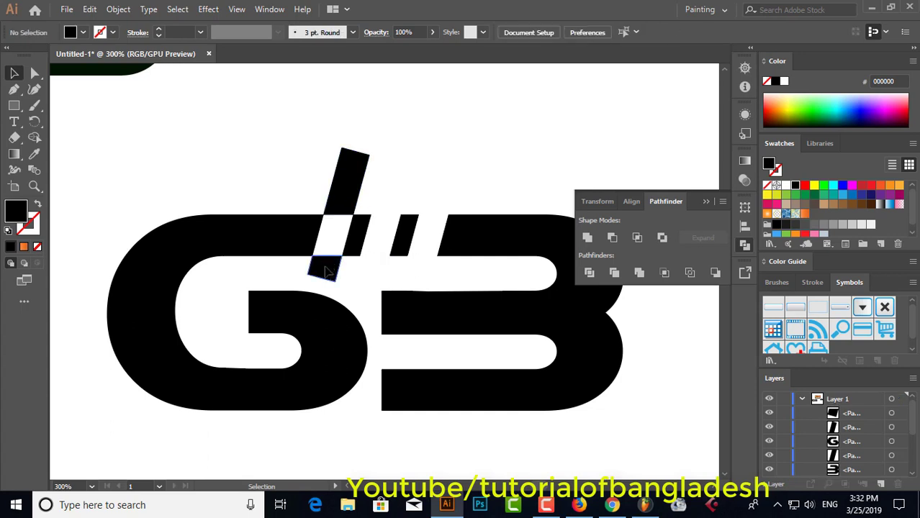
key("Delete")
left_click(360, 174)
key("Delete")
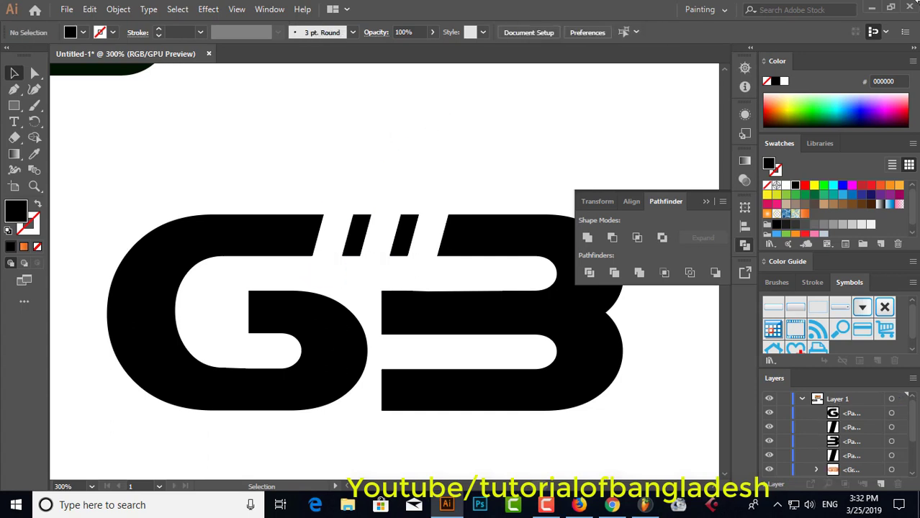
Step: Draw a small black square on the G's upper edge and copy it horizontally by about 197 px onto the B's upper edge
scroll(592, 177, "down", 2)
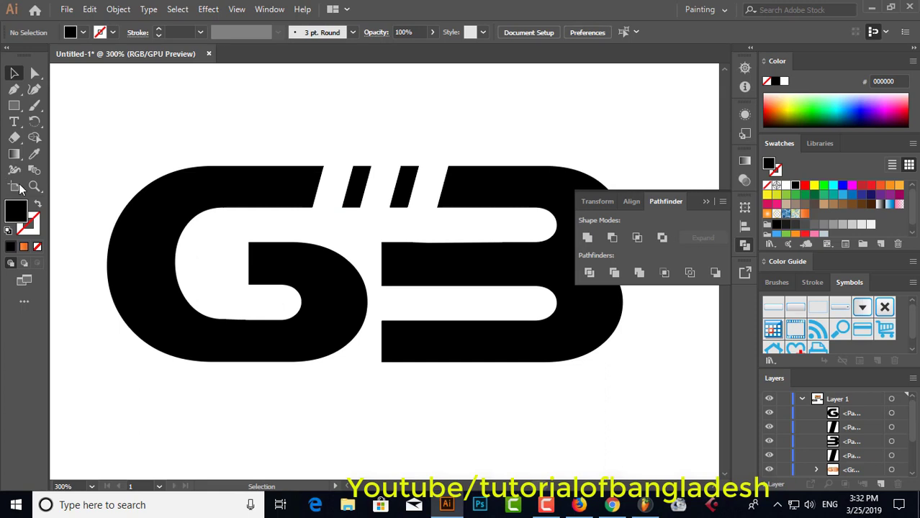
left_click_drag(14, 105, 65, 104)
left_click_drag(196, 144, 233, 178)
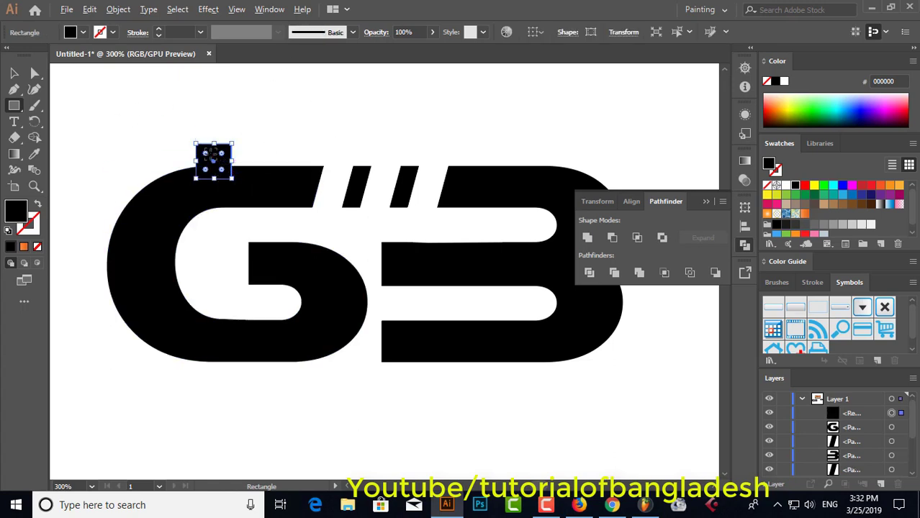
left_click(14, 73)
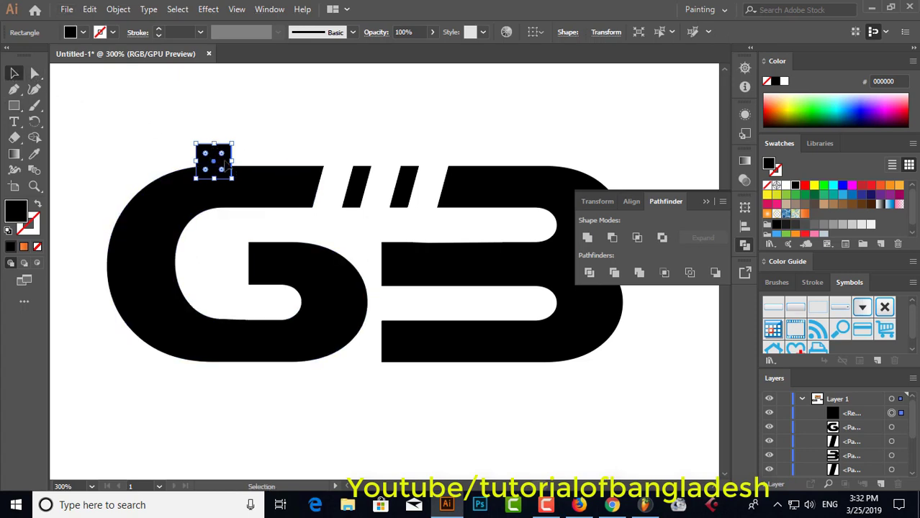
left_click_drag(226, 165, 387, 160)
left_click_drag(436, 170, 543, 162)
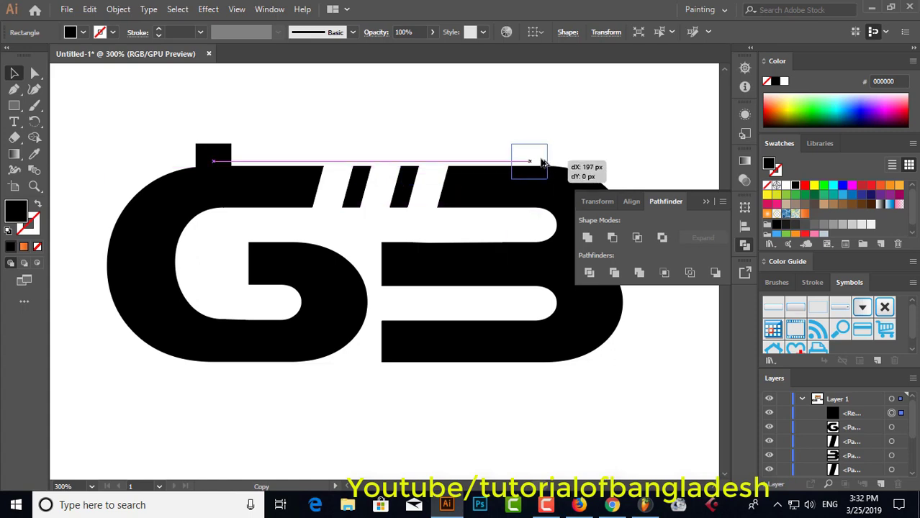
left_click_drag(543, 162, 543, 163)
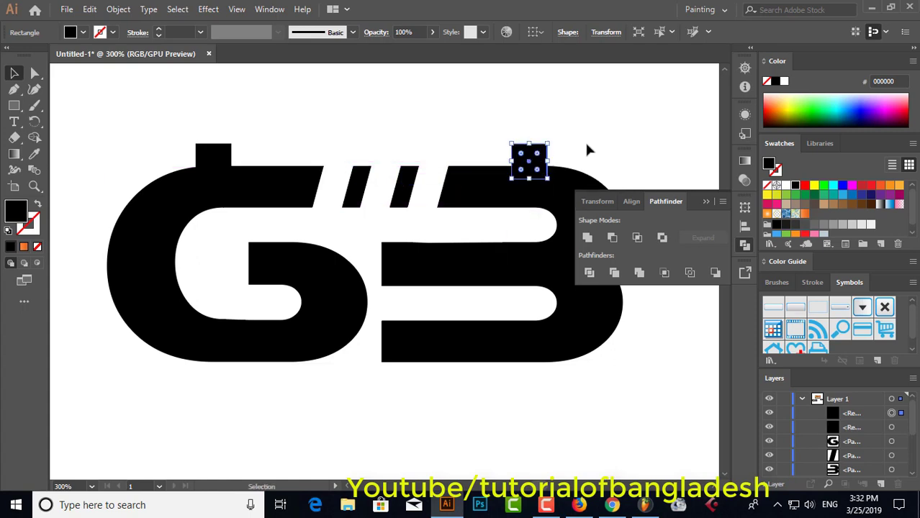
Step: Merge both small squares with the G and B shapes using the Pathfinder Unite operation
key("ctrl+shift+a")
left_click_drag(181, 156, 257, 234)
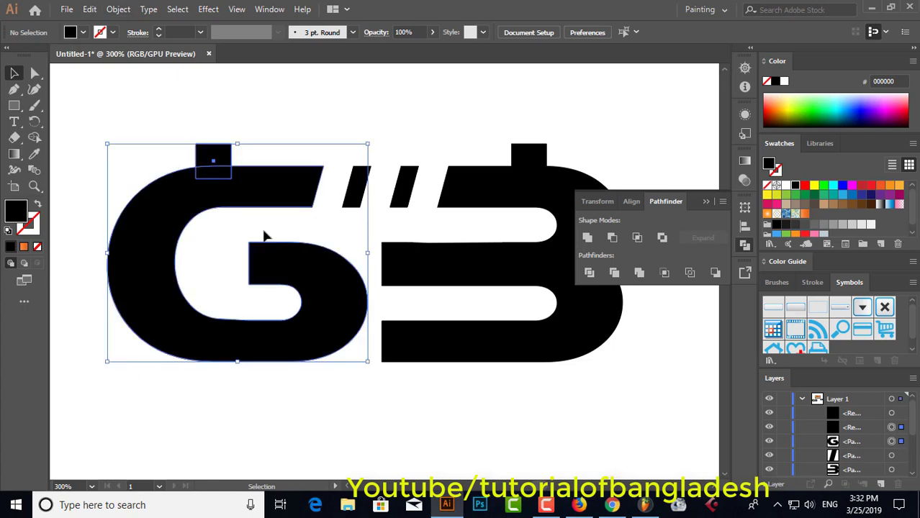
left_click_drag(490, 135, 533, 190)
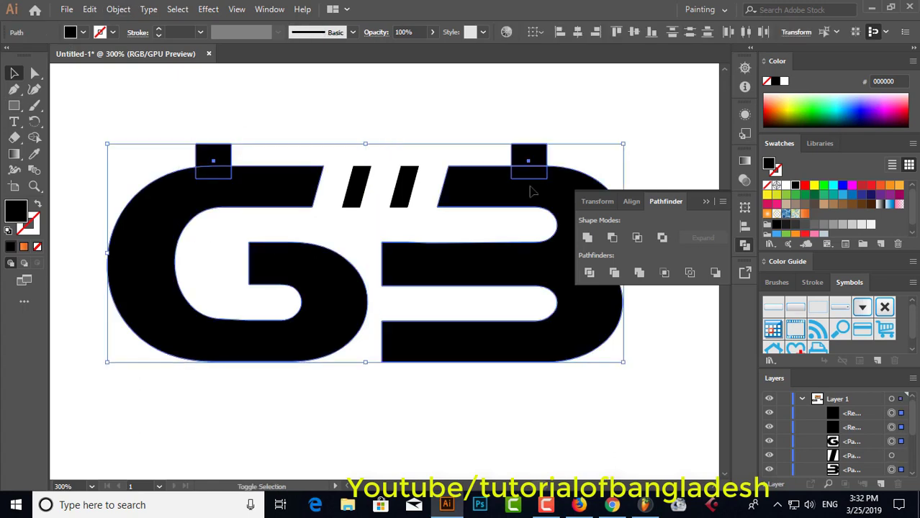
left_click(746, 243)
left_click(746, 244)
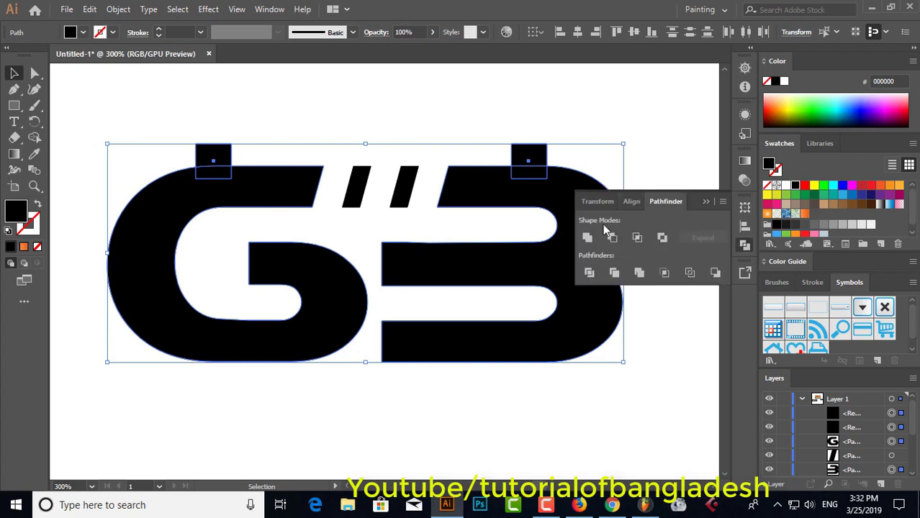
left_click(587, 237)
left_click(644, 131)
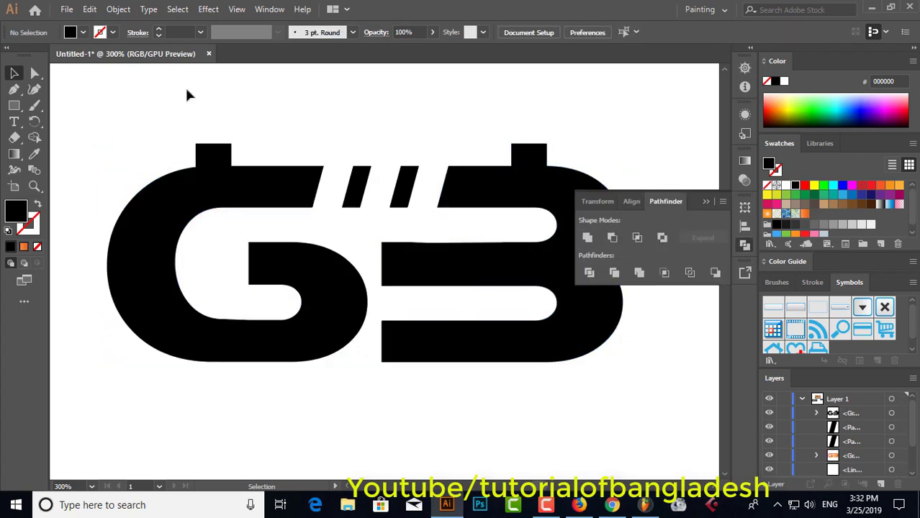
Step: Ungroup the united G and B shapes
left_click(223, 164)
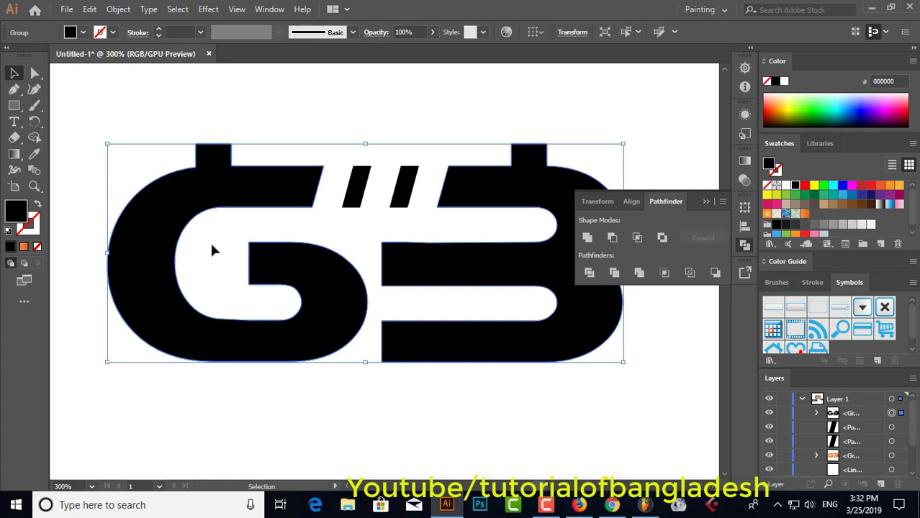
right_click(163, 198)
left_click(208, 310)
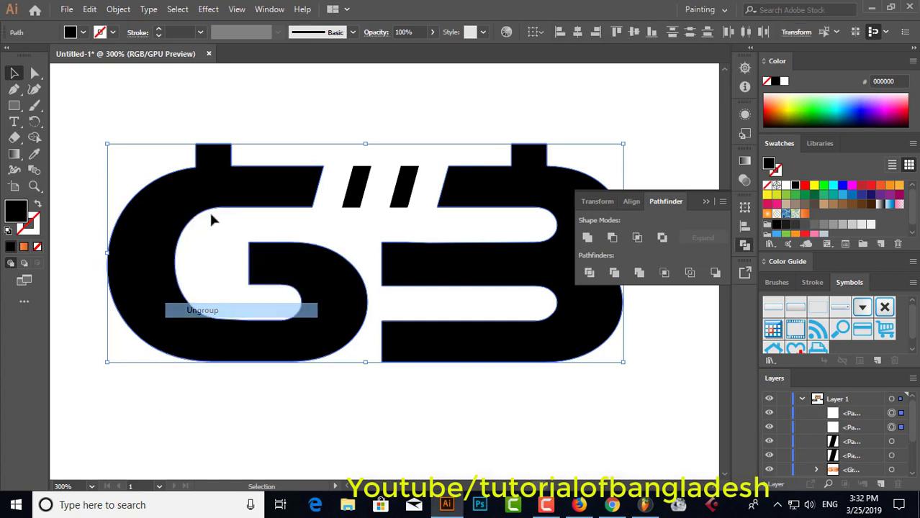
left_click(284, 126)
Step: Group the G and B shapes together and round all their sharp corners with the live corner widgets
left_click(536, 160)
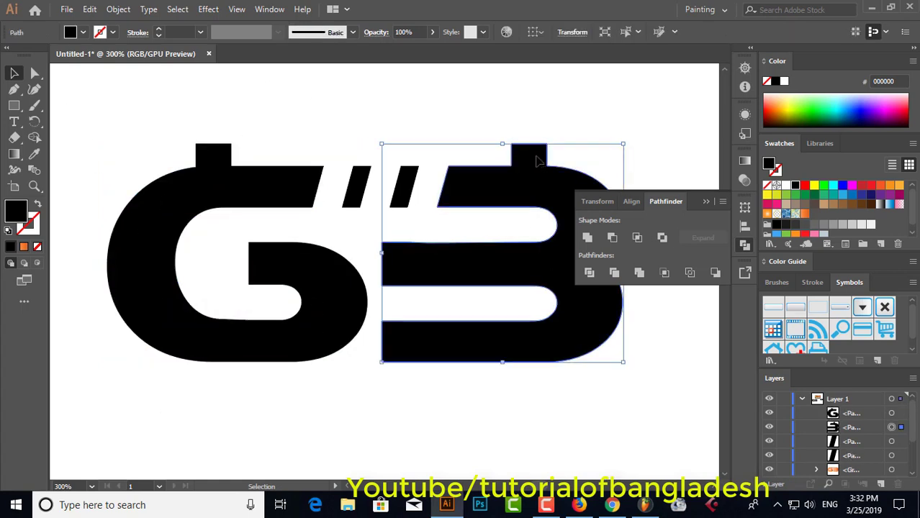
left_click(241, 186, "shift")
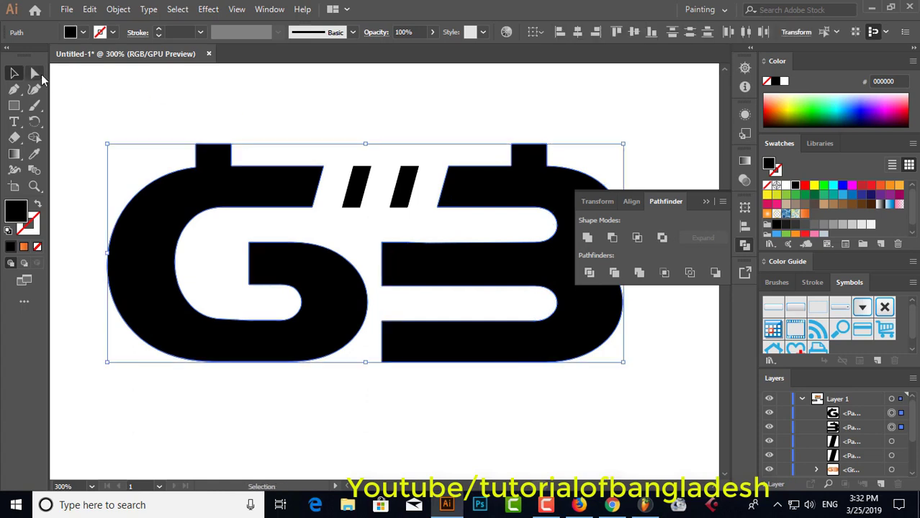
left_click(36, 77)
key("ctrl+g")
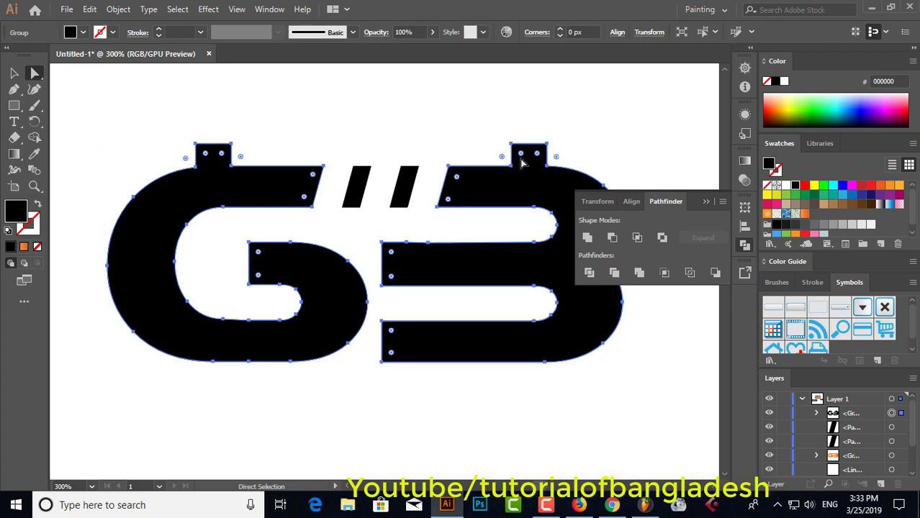
left_click_drag(529, 170, 537, 138)
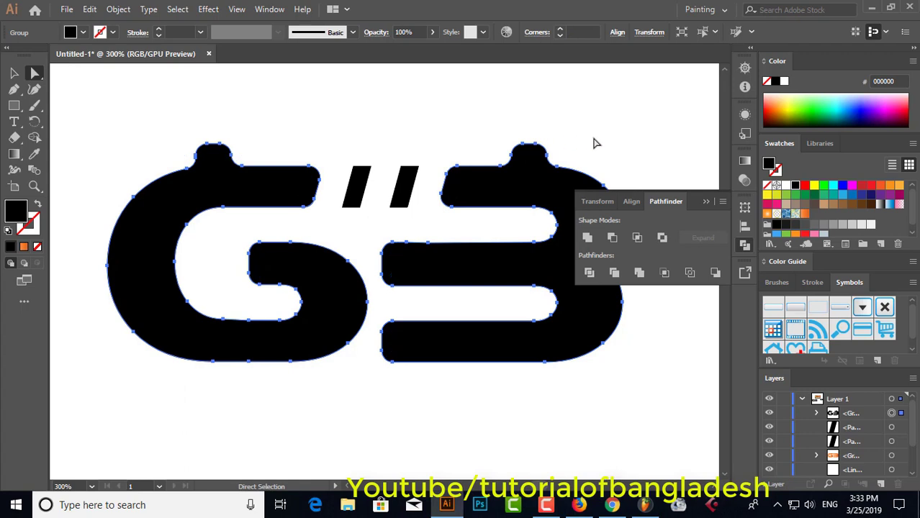
left_click(595, 144)
Step: Fill the G, the B and the two slanted bars with the yellow-orange gradient from the Brights gradient library
key("ctrl+minus")
left_click_drag(180, 172, 565, 422)
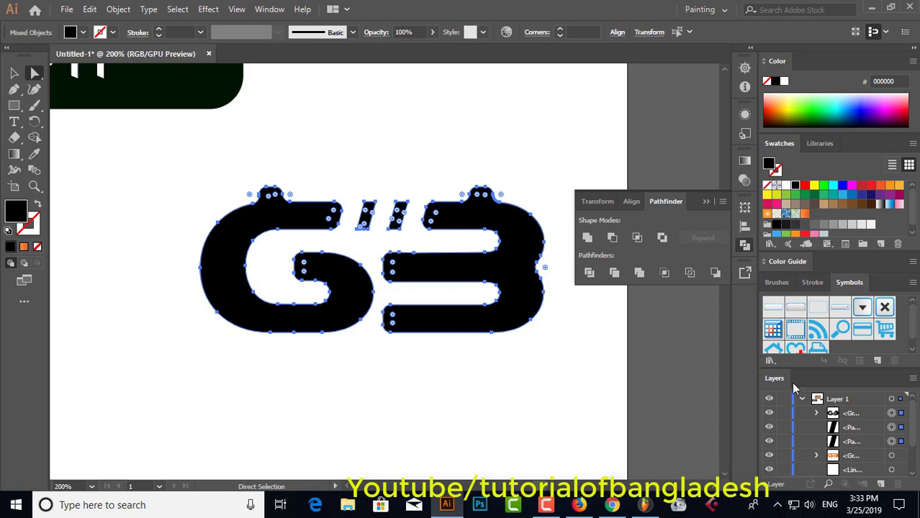
left_click(770, 244)
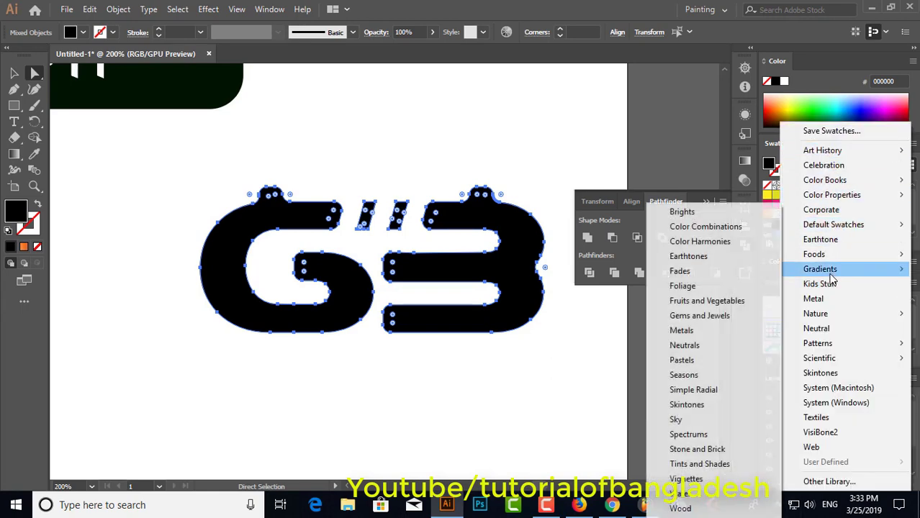
mouse_move(820, 268)
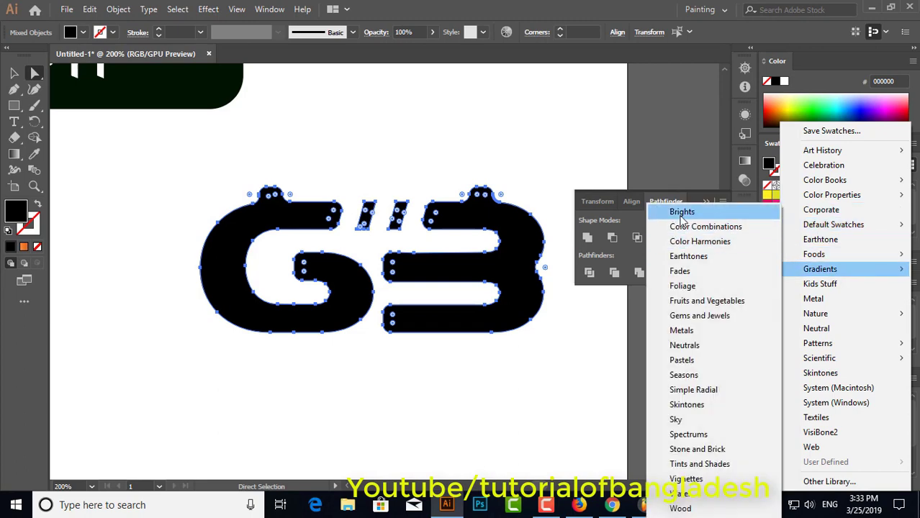
left_click(680, 212)
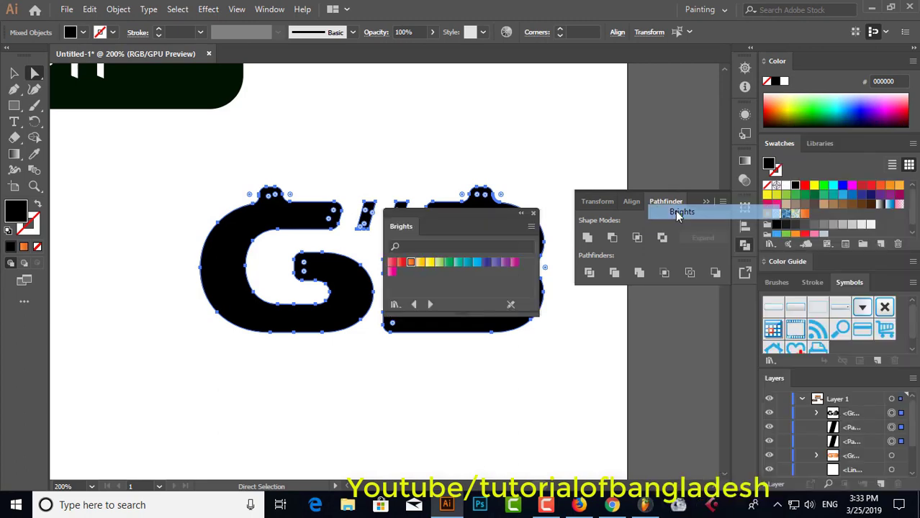
left_click(420, 263)
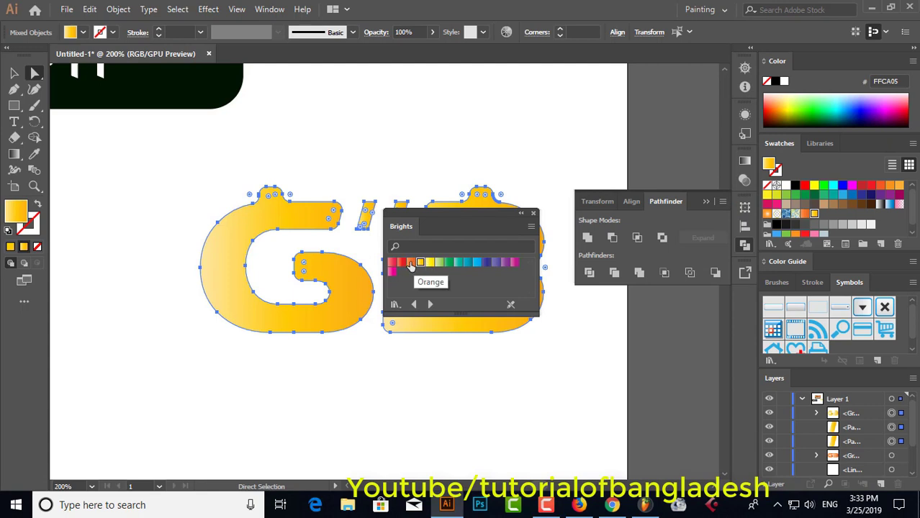
Step: Try several Brights gradients on the small logo's G, B and slanted bars, finishing with the Orange gradient fill
left_click(401, 262)
left_click(421, 263)
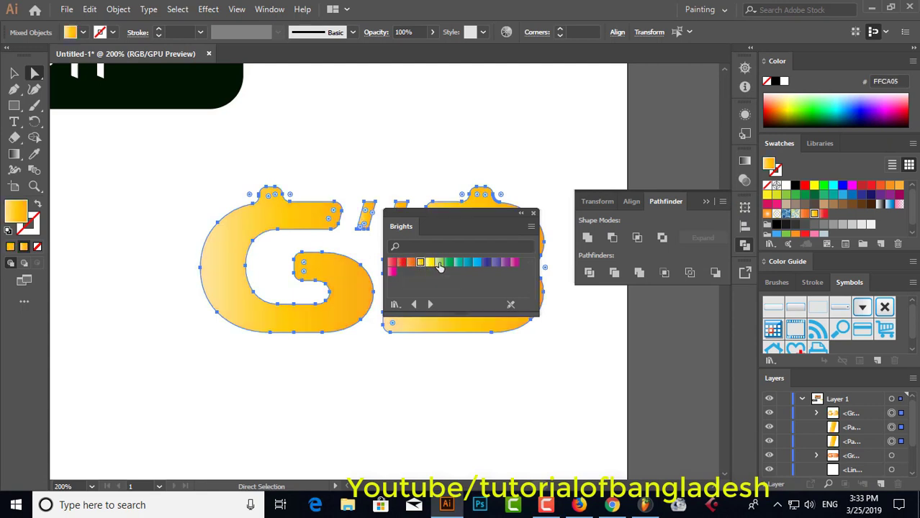
left_click(460, 262)
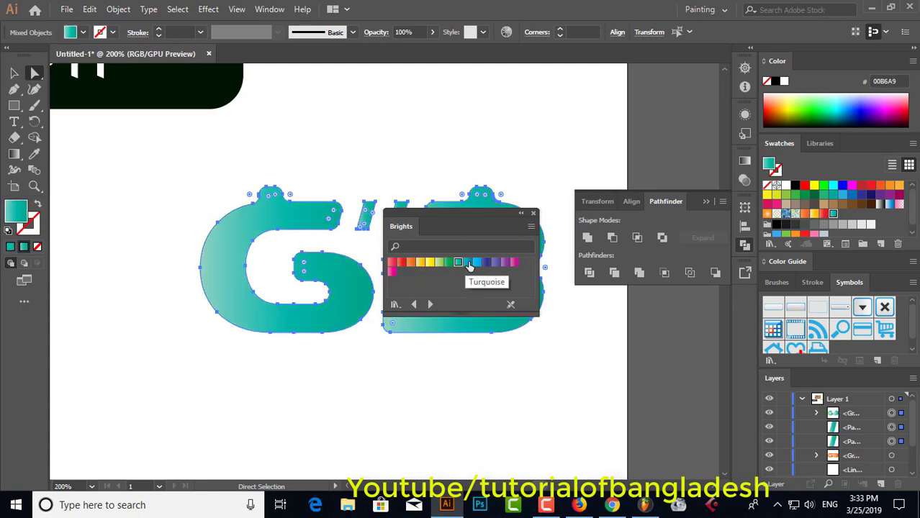
left_click(468, 263)
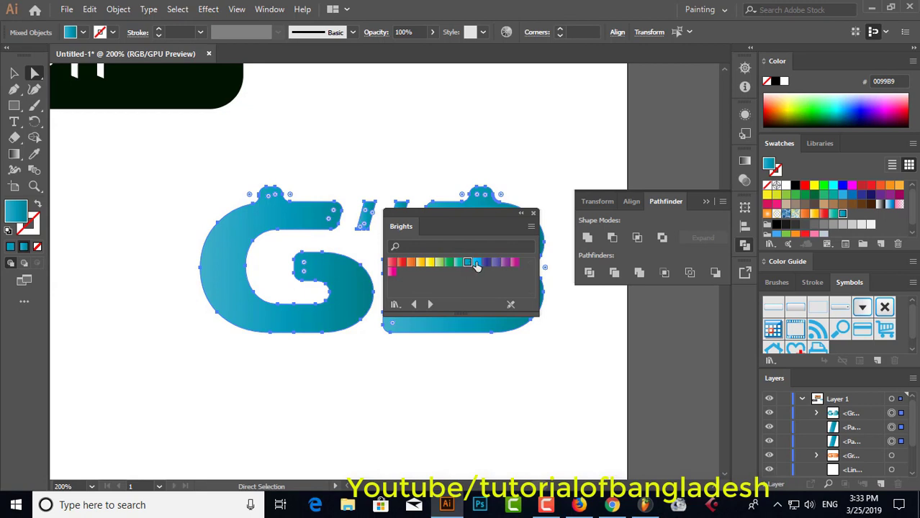
left_click(476, 263)
left_click(486, 263)
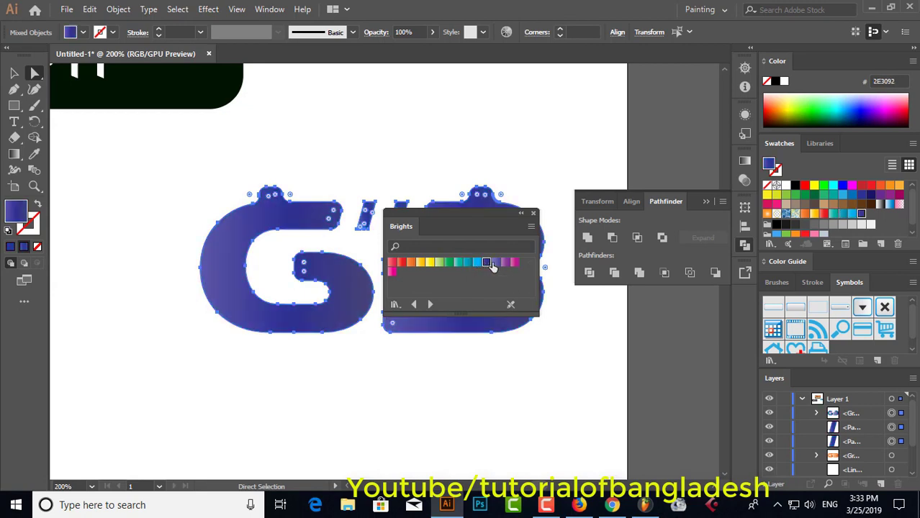
left_click(495, 263)
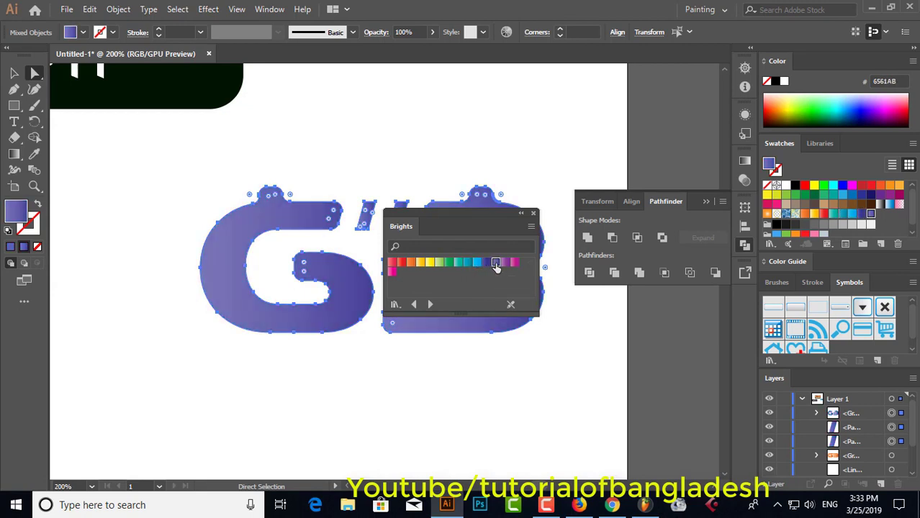
left_click(412, 263)
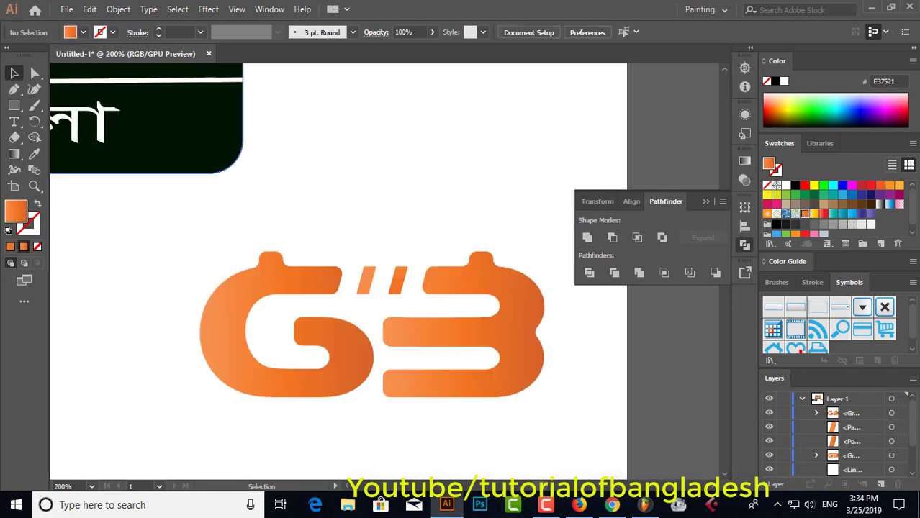
Step: Group all parts of the small GB logo and move the group beside the large logo
key("ctrl+minus")
key("ctrl+minus")
key("ctrl+minus")
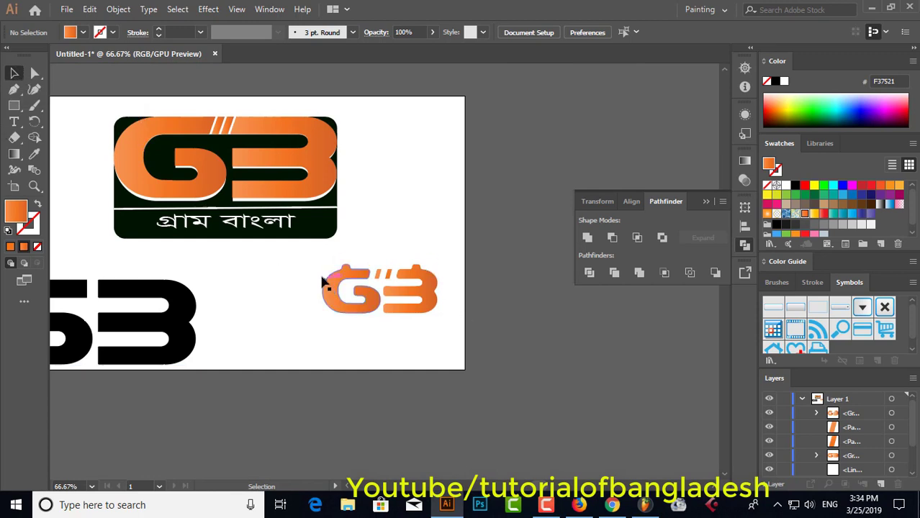
left_click_drag(300, 260, 443, 337)
right_click(420, 295)
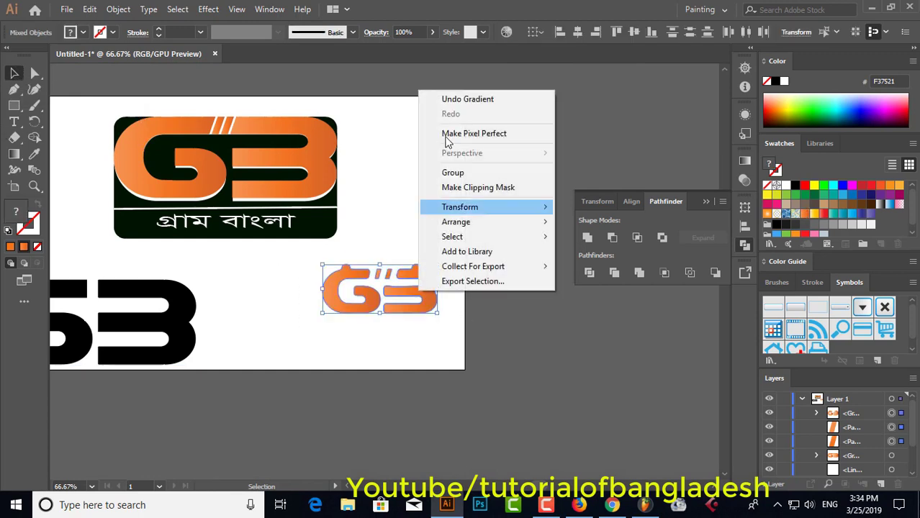
left_click(460, 172)
left_click_drag(431, 302, 423, 180)
left_click_drag(361, 186, 372, 165)
Step: Group all parts of the large Gram Bangla logo, including its dark background, line and Bangla text
left_click_drag(79, 112, 329, 241)
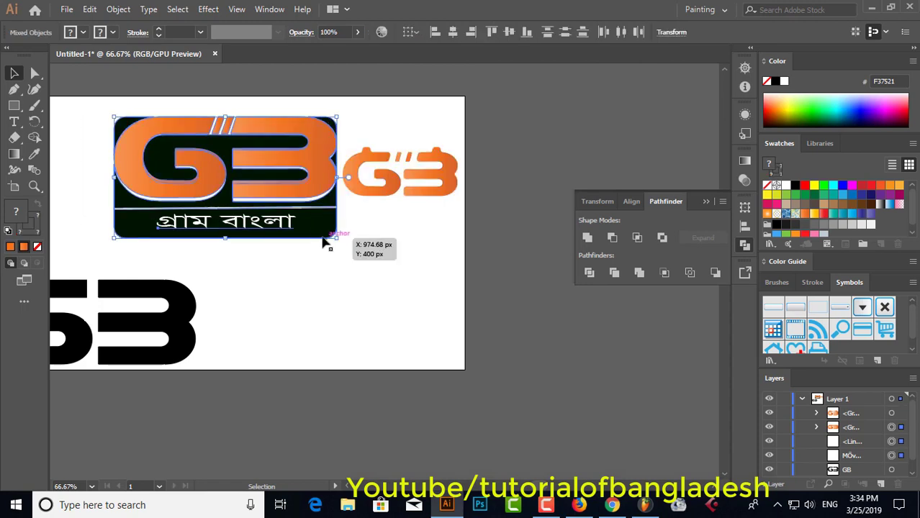
right_click(245, 207)
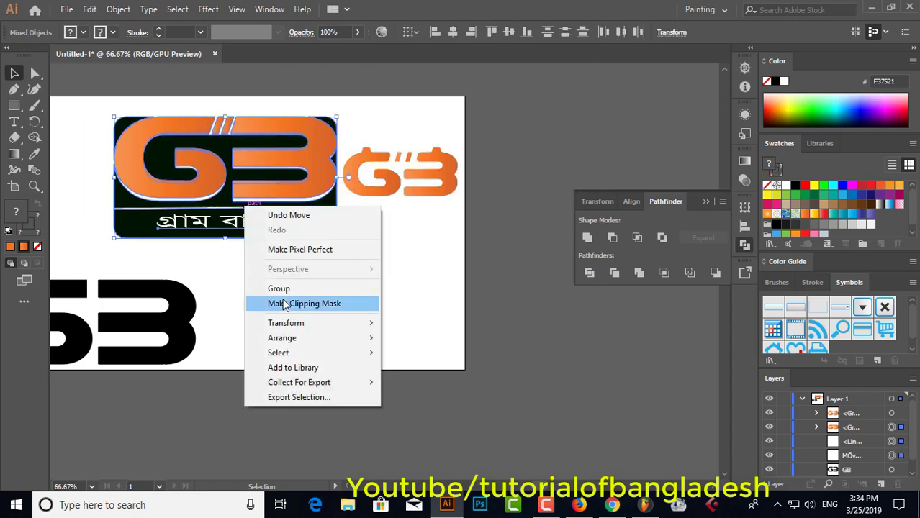
left_click(266, 288)
Step: Scale the large logo group down to about 477 × 188 px and place both logos side by side near the artboard's upper edge
left_click_drag(114, 116, 167, 171)
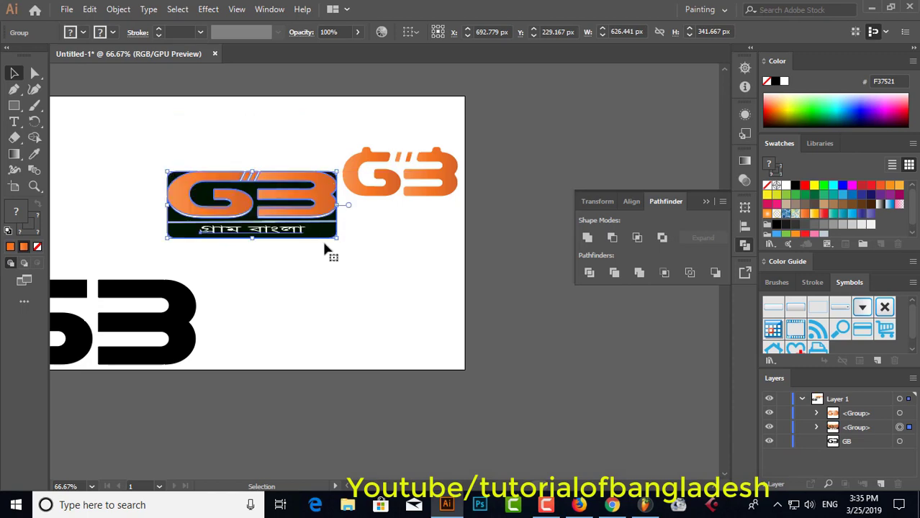
left_click(253, 169)
left_click_drag(281, 208, 187, 146)
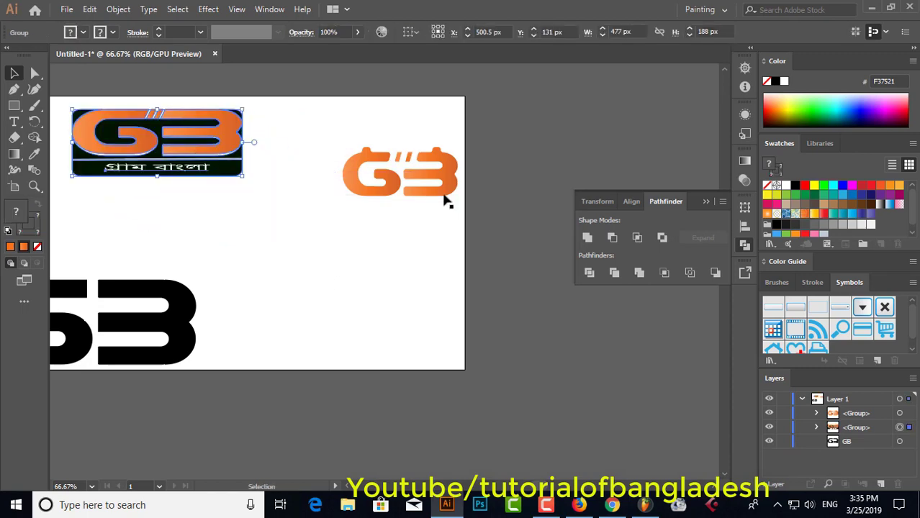
left_click_drag(446, 199, 358, 153)
left_click(429, 230)
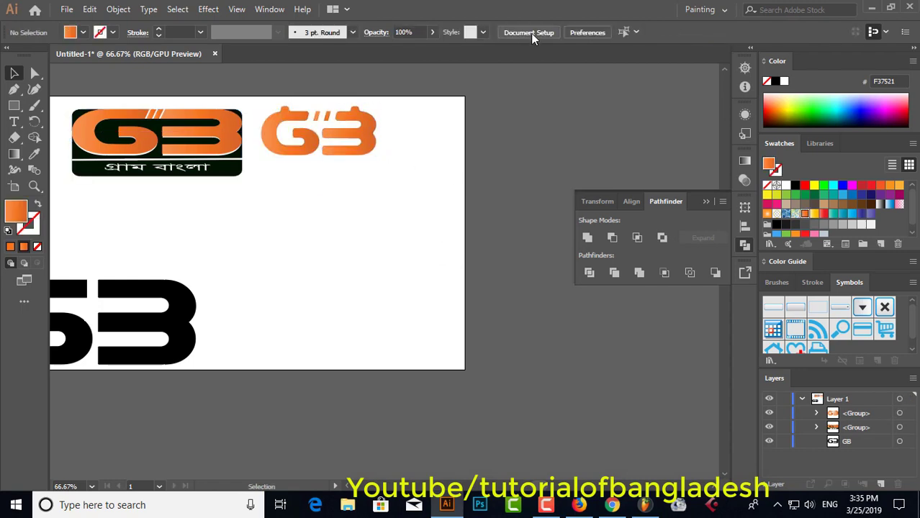
left_click(196, 154)
left_click(475, 281)
left_click_drag(232, 151, 630, 214)
double_click(585, 214)
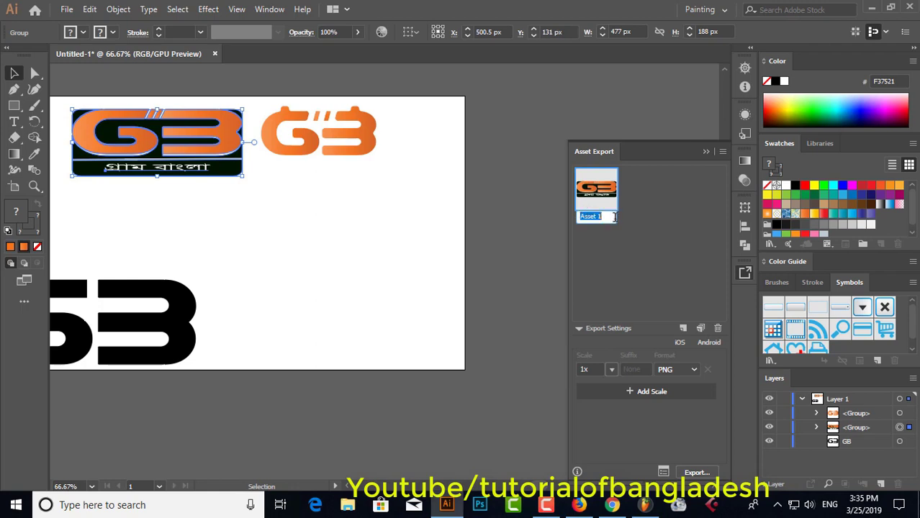
type("www")
Step: Export the www asset as a 1x PNG to the Desktop and check the file in the 1x folder
left_click(662, 473)
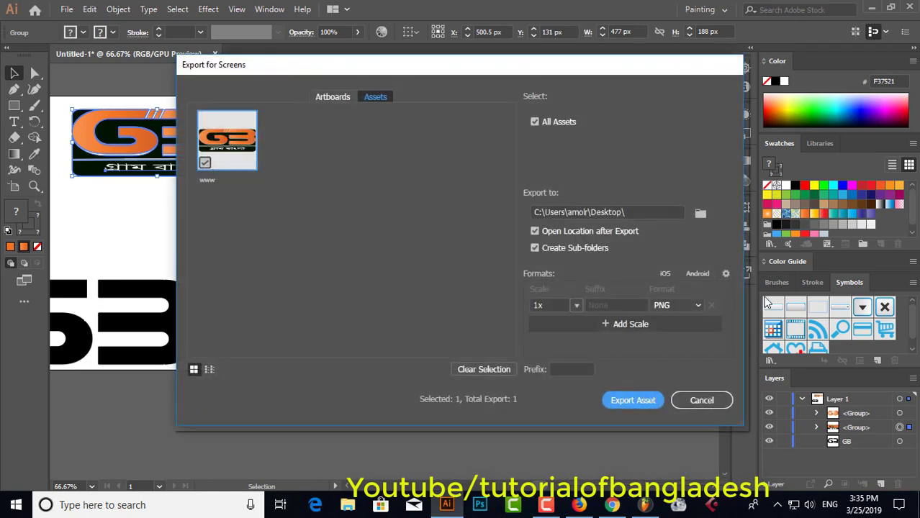
left_click(620, 400)
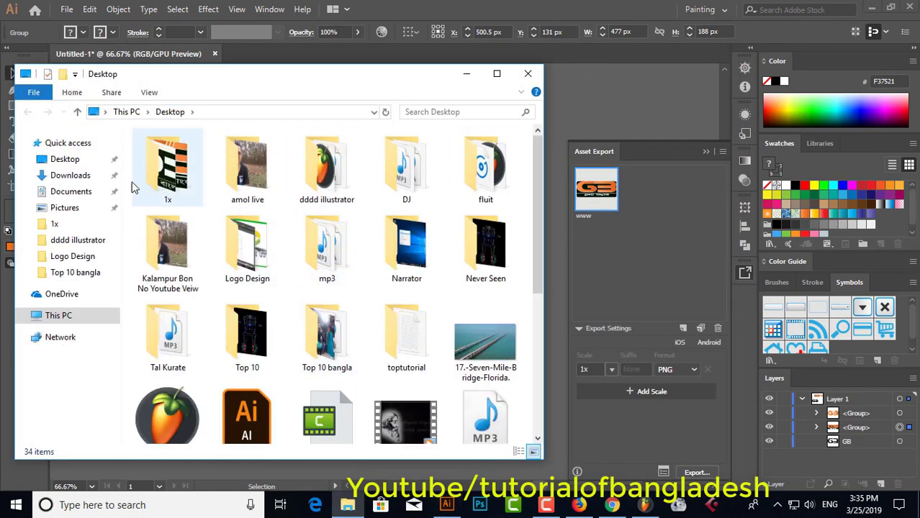
double_click(182, 185)
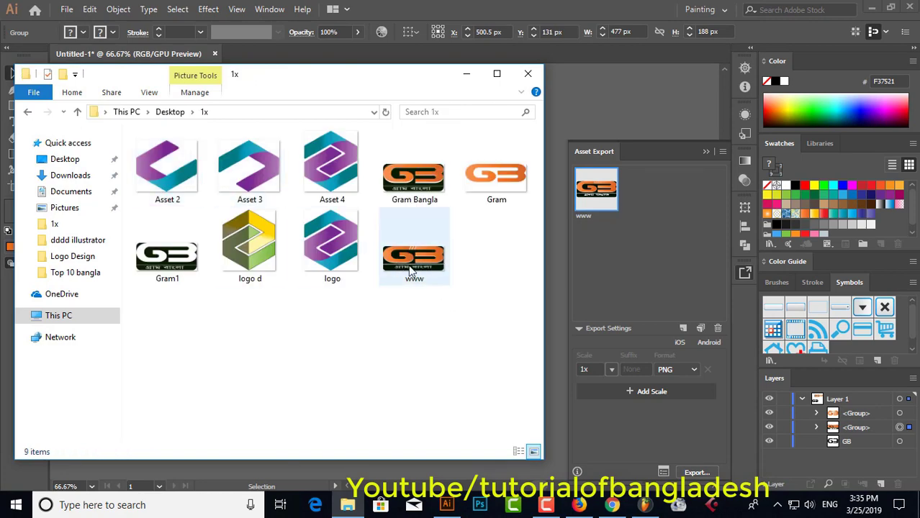
left_click(527, 73)
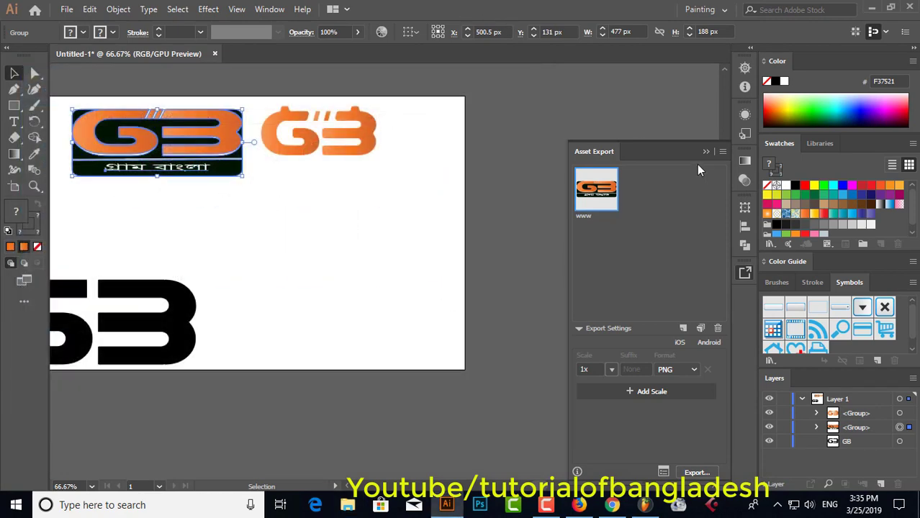
Step: Add the small logo as a second export asset and rename it bbb in the Export for Screens settings
left_click(296, 228)
left_click_drag(267, 113, 660, 210)
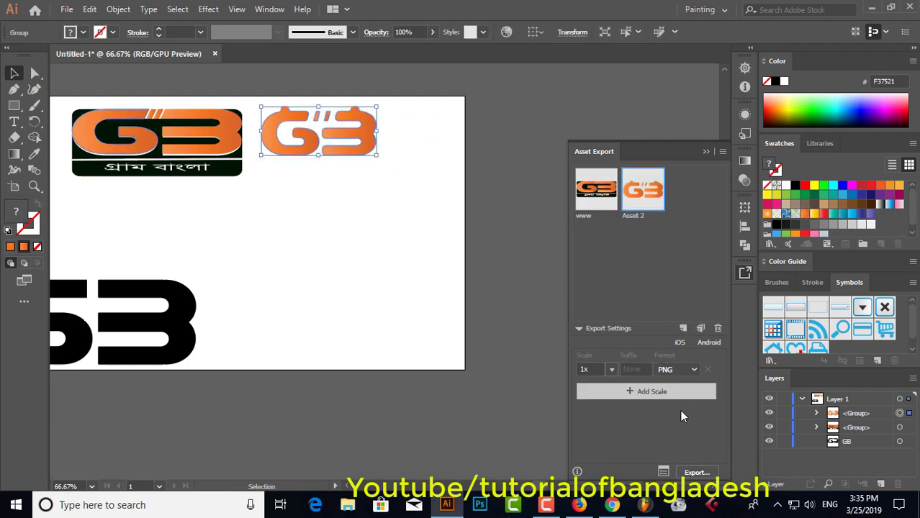
left_click(663, 472)
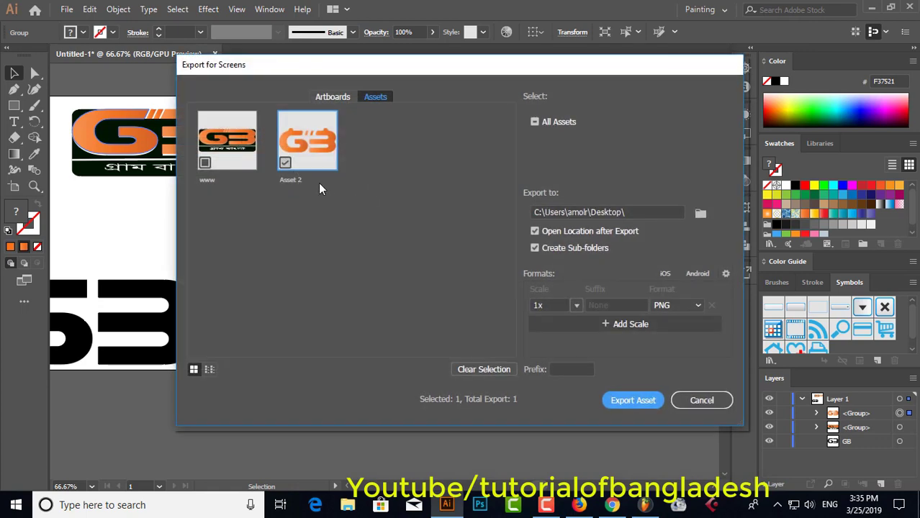
double_click(295, 179)
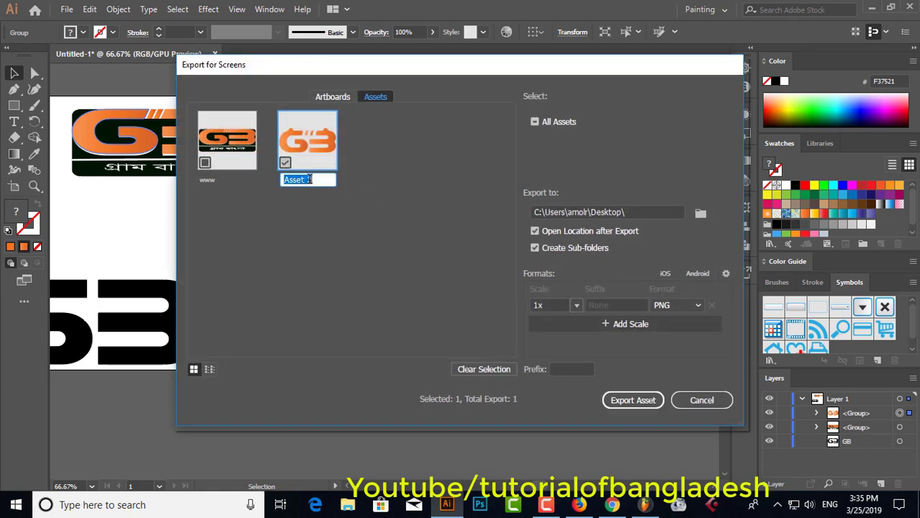
type("bbb")
Step: Export the bbb asset as a 1x PNG to the Desktop and check the file in the 1x folder
left_click(632, 401)
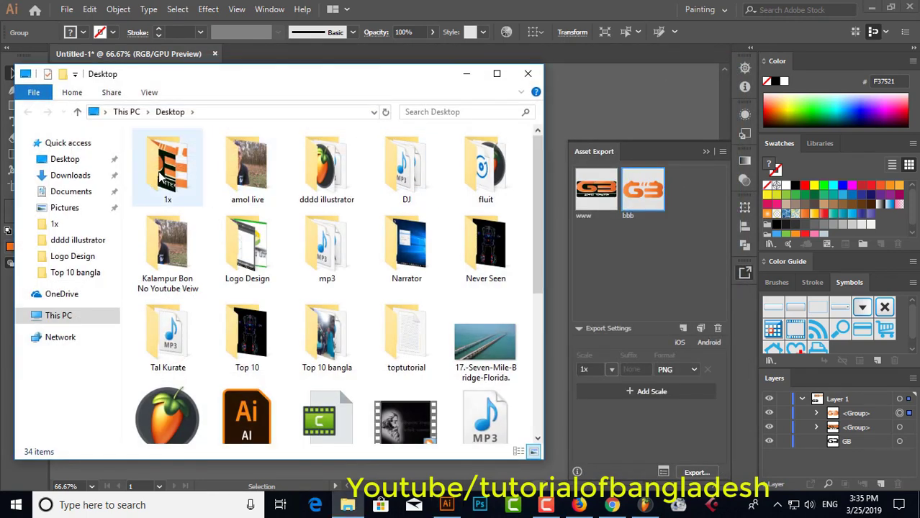
double_click(160, 177)
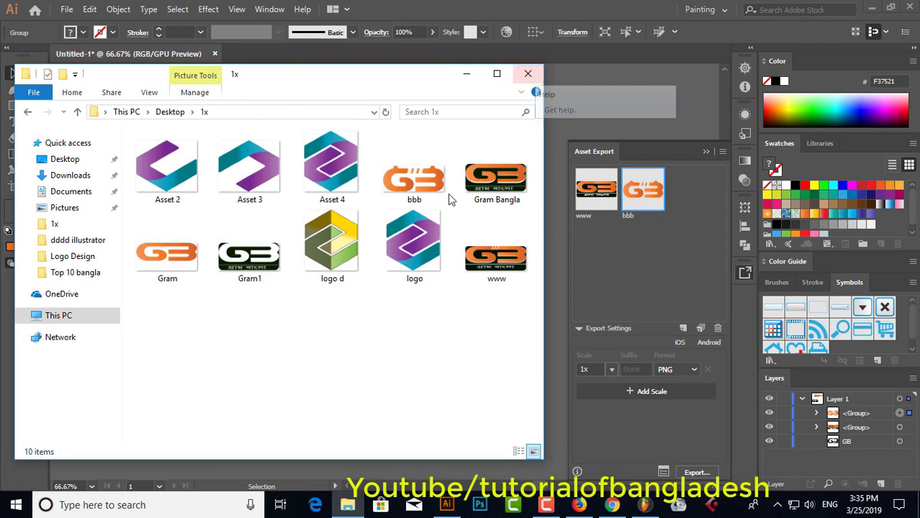
left_click(529, 75)
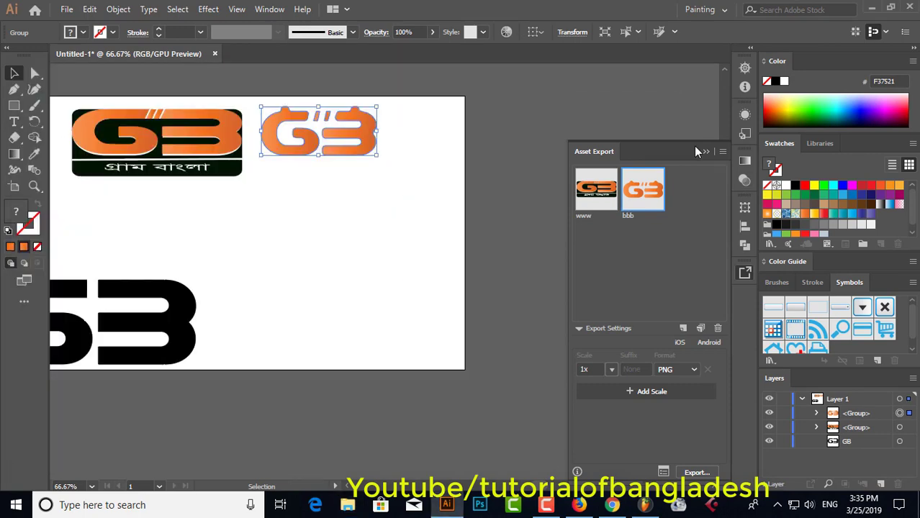
left_click(706, 151)
left_click(340, 157)
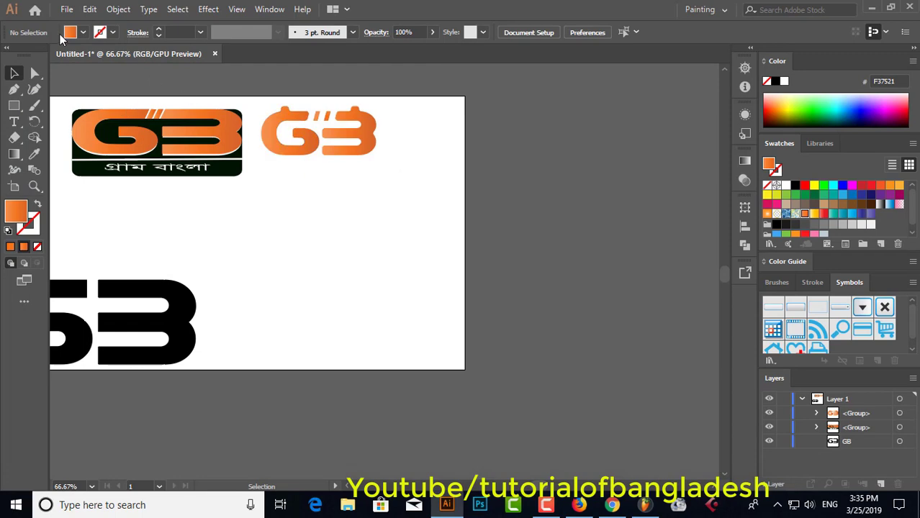
Step: Save the document on the Desktop as the Adobe Illustrator file iiiiii, with Illustrator CC as the version and default options
left_click(65, 9)
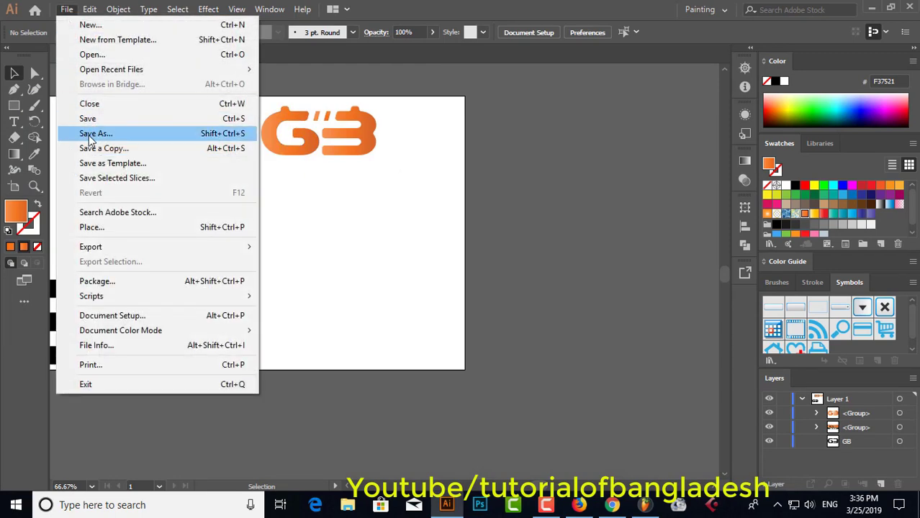
left_click(90, 134)
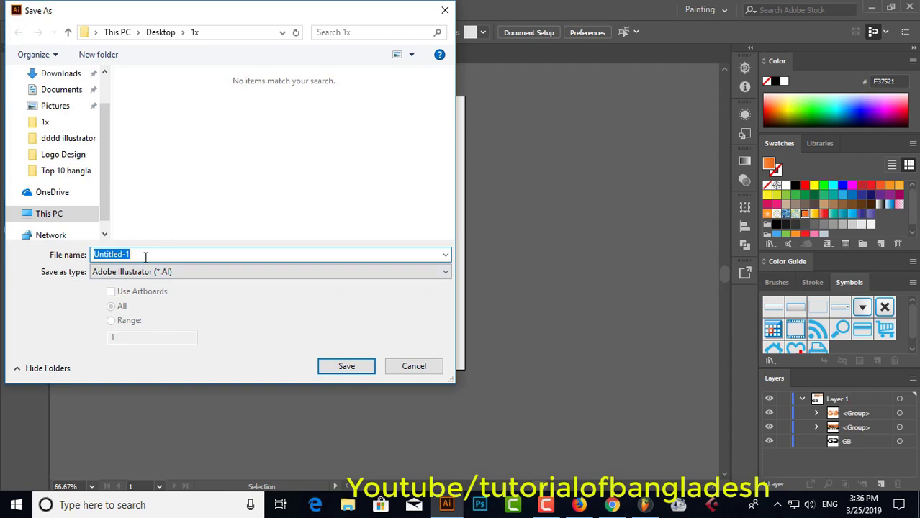
type("iiiiii")
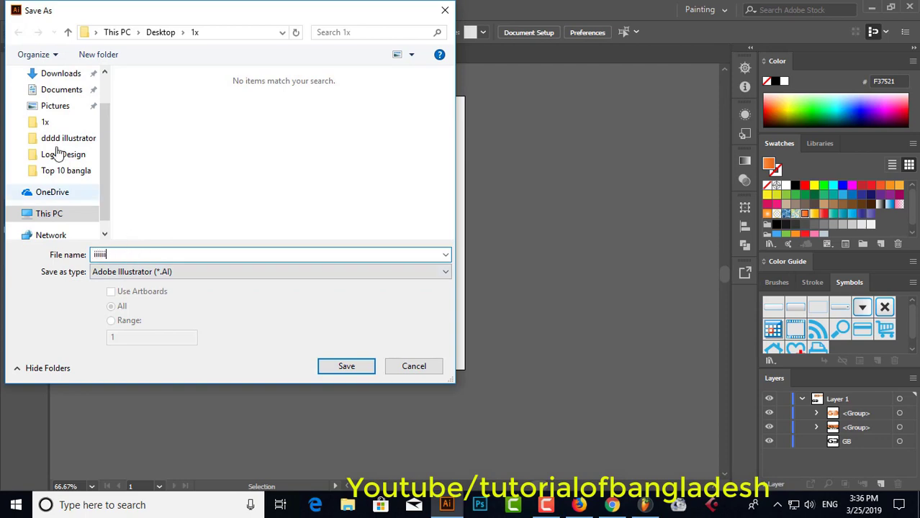
scroll(66, 87, "up", 2)
left_click(65, 102)
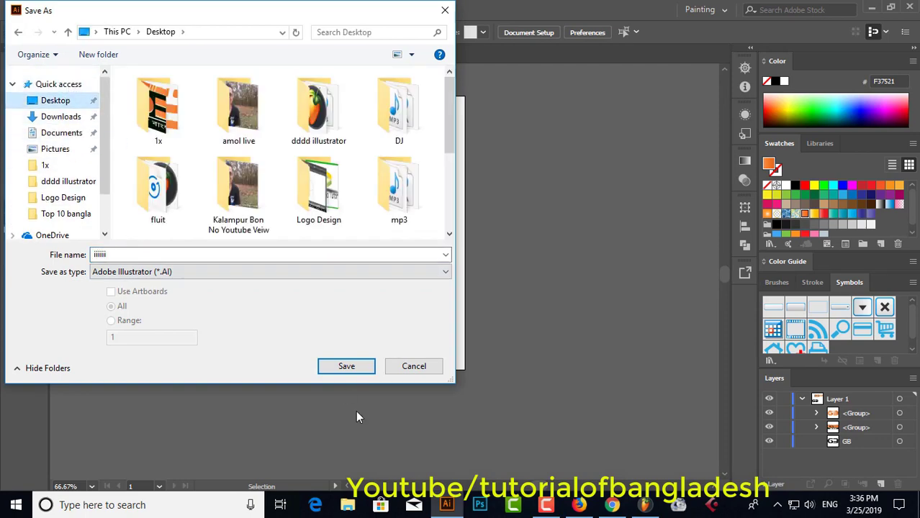
left_click(349, 366)
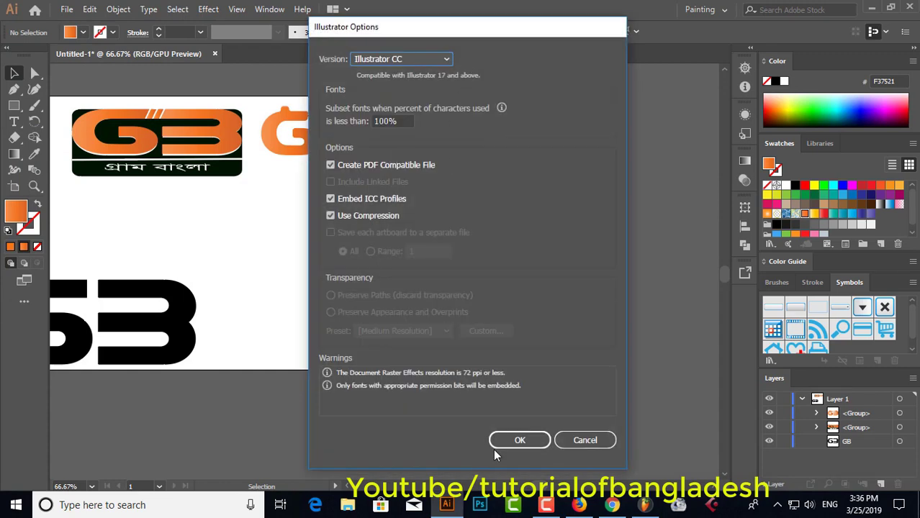
left_click(524, 440)
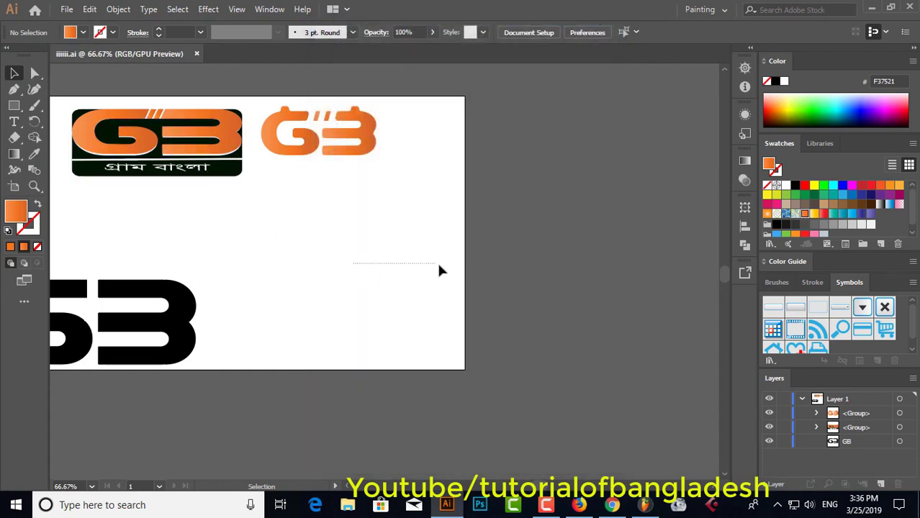
Step: Examine the finished large and small GB logos on the artboard, in full view and enlarged to 150%
left_click_drag(438, 265, 422, 301)
scroll(523, 492, "left", 5)
scroll(547, 491, "right", 3)
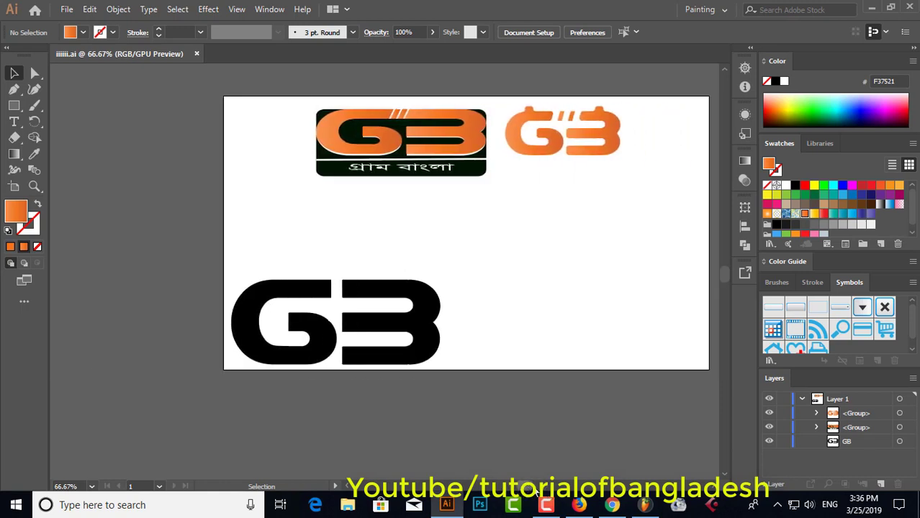
scroll(543, 493, "right", 4)
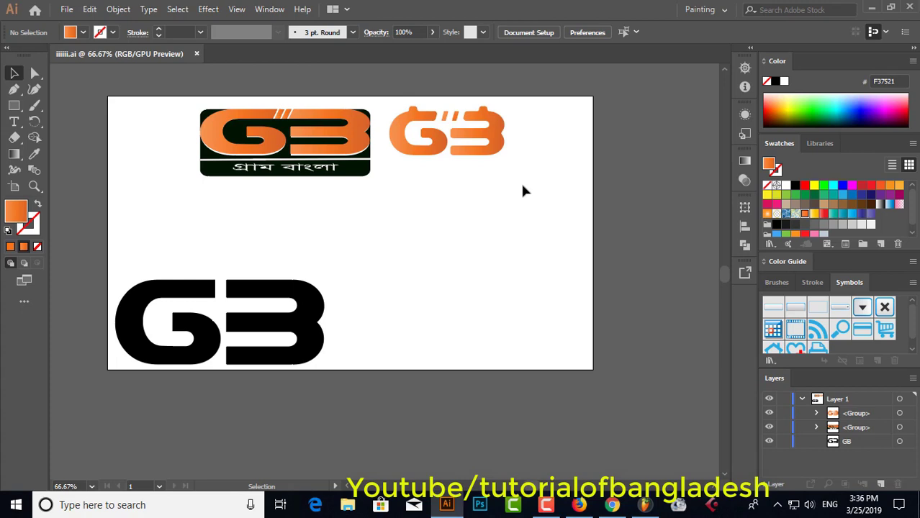
key("ctrl+equal")
key("ctrl+equal")
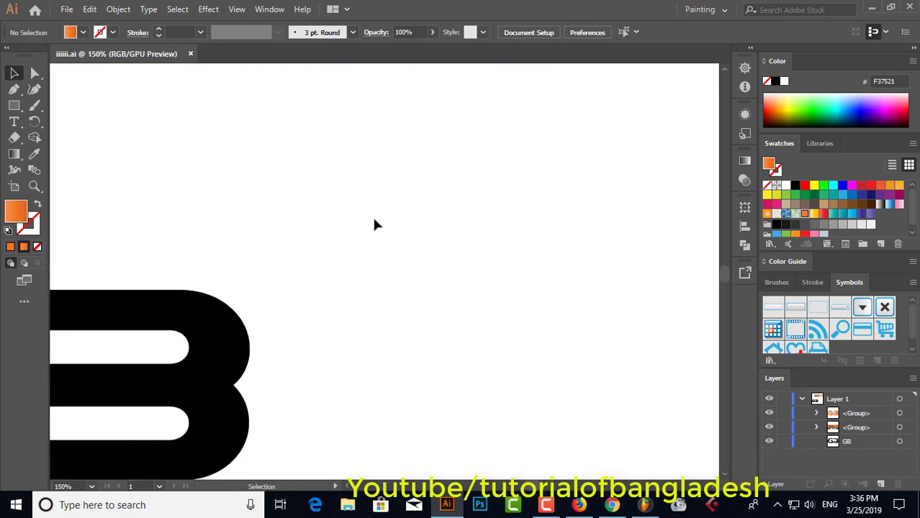
scroll(374, 225, "up", 8)
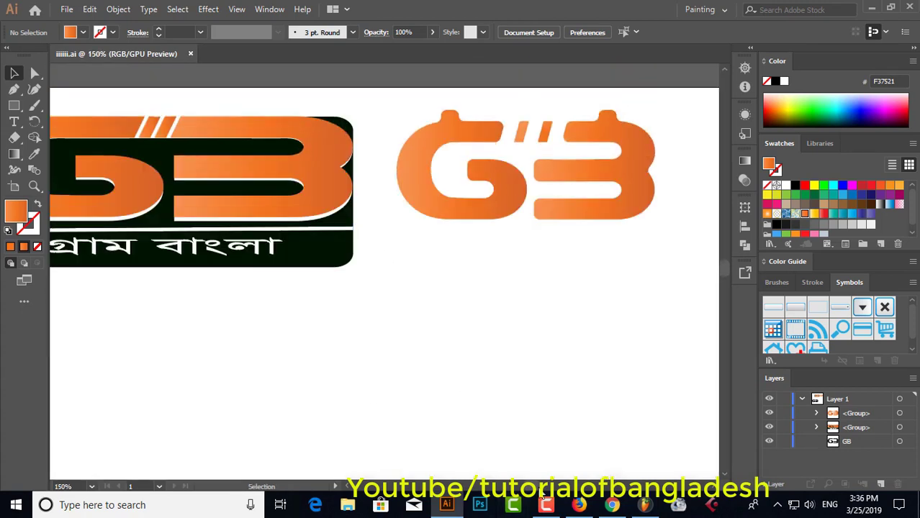
scroll(536, 489, "left", 10)
scroll(529, 488, "right", 10)
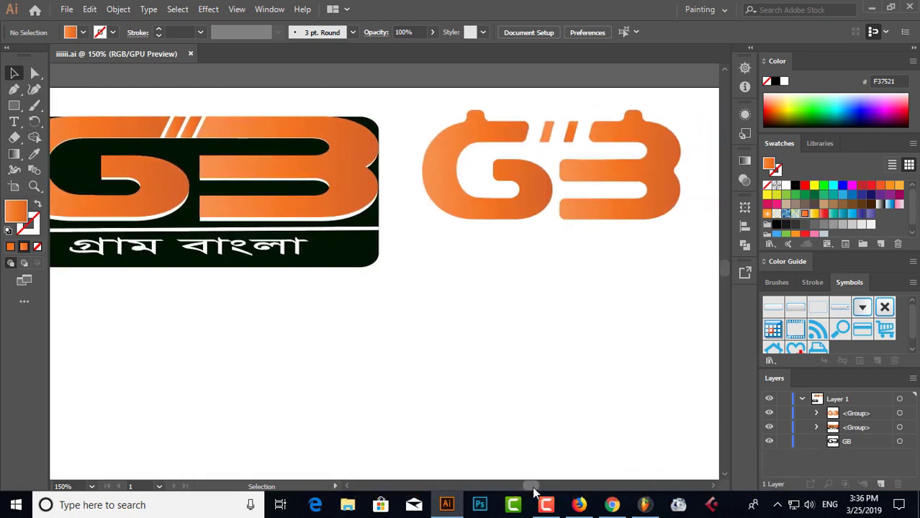
left_click_drag(534, 491, 534, 495)
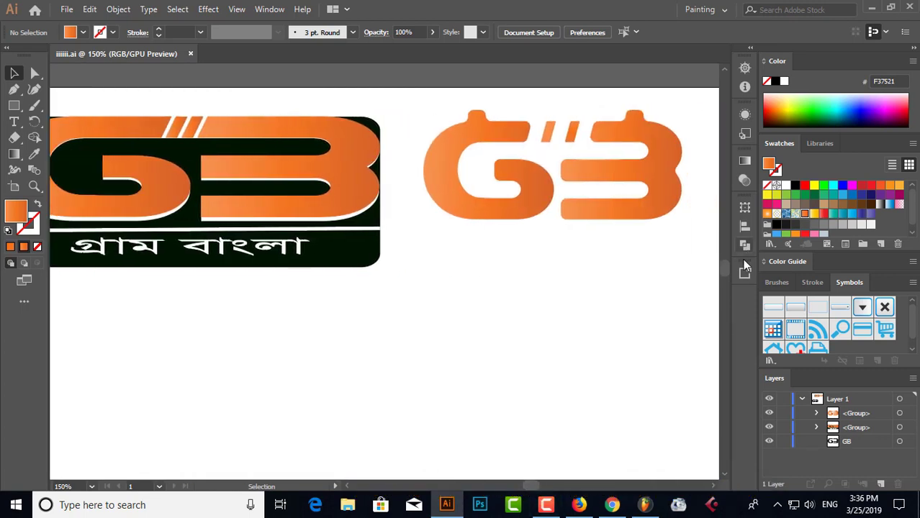
scroll(725, 257, "up", 1)
scroll(720, 266, "down", 3)
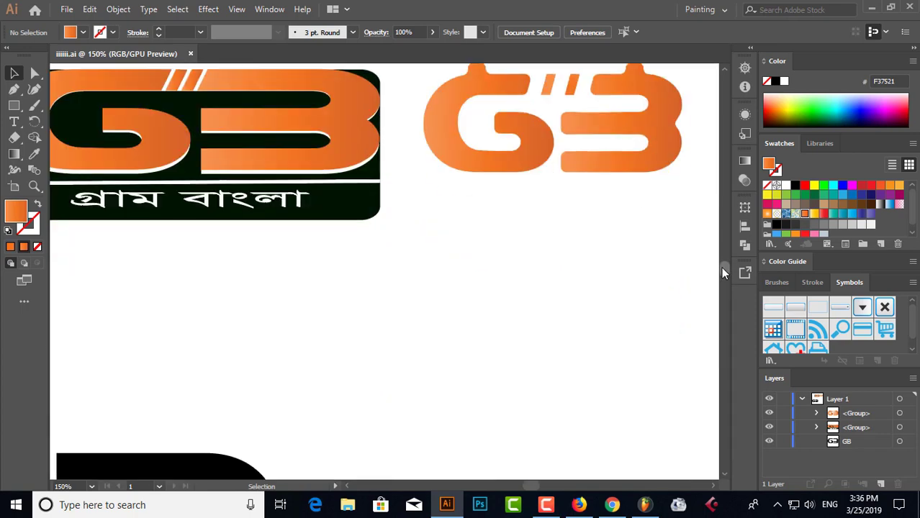
scroll(528, 483, "left", 1)
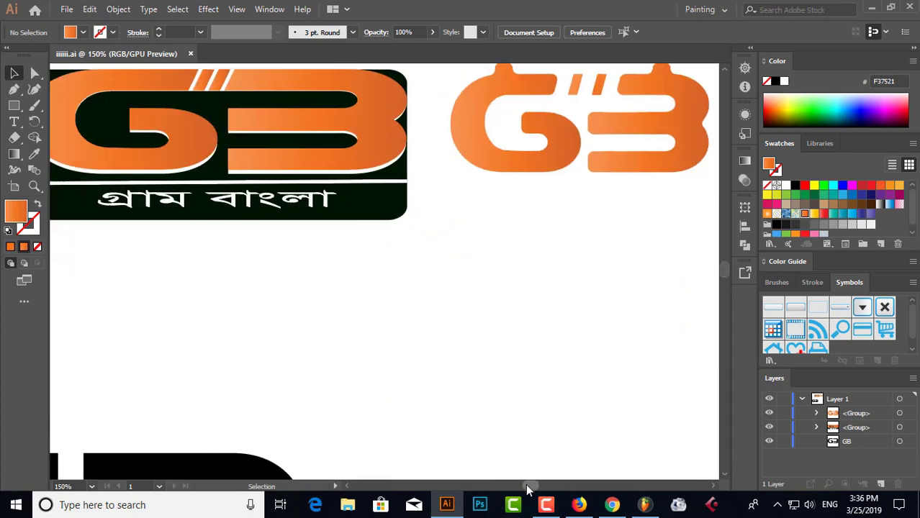